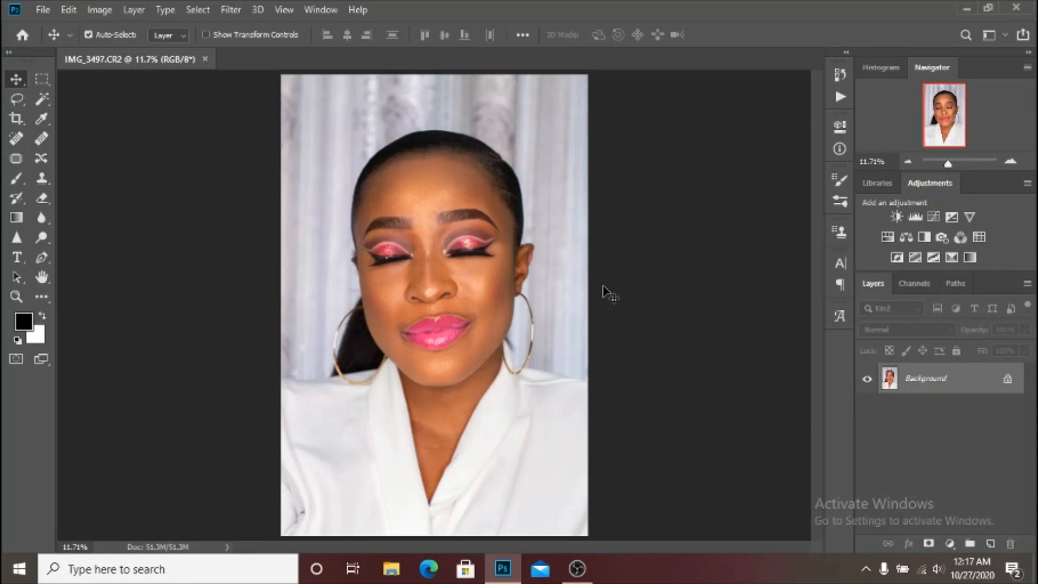
Examine the portrait's facial skin up close and at full view for areas that need retouching
{"action": "key", "text": "ctrl+plus"}
{"action": "key", "text": "ctrl+plus"}
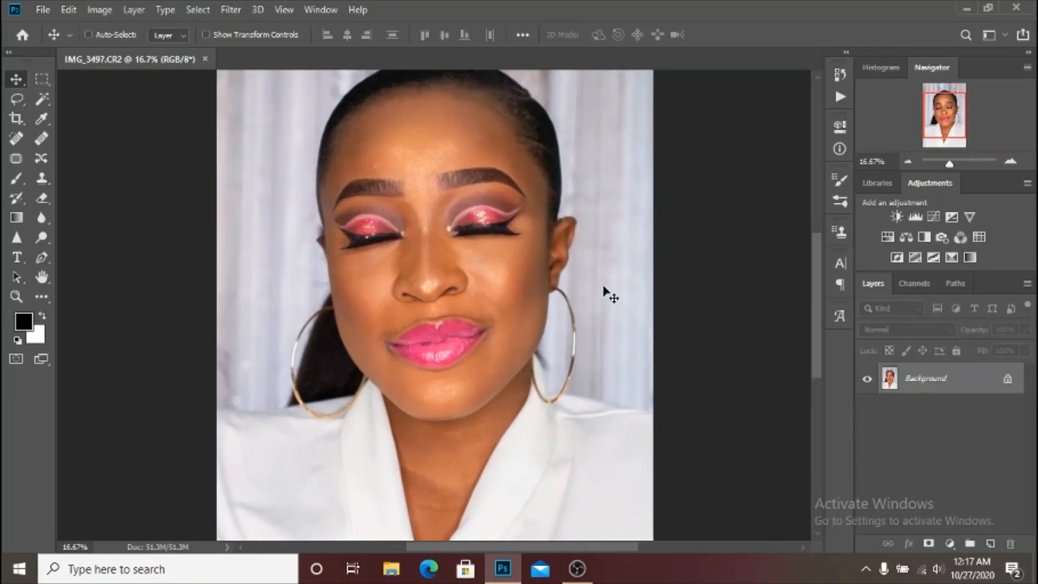
{"action": "key", "text": "ctrl+plus"}
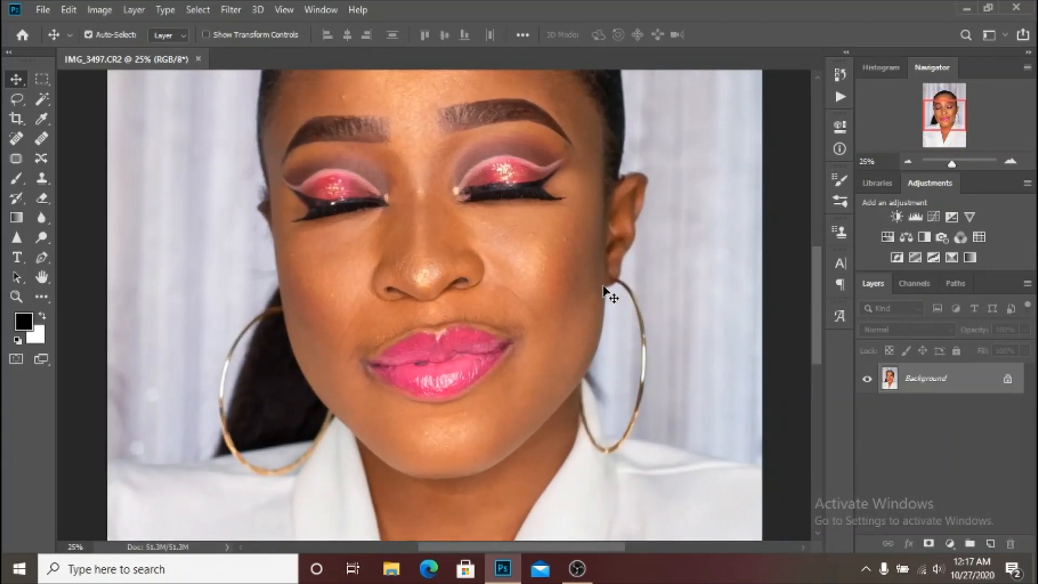
{"action": "scroll", "coordinate": [605, 292], "scroll_direction": "up", "scroll_amount": 2}
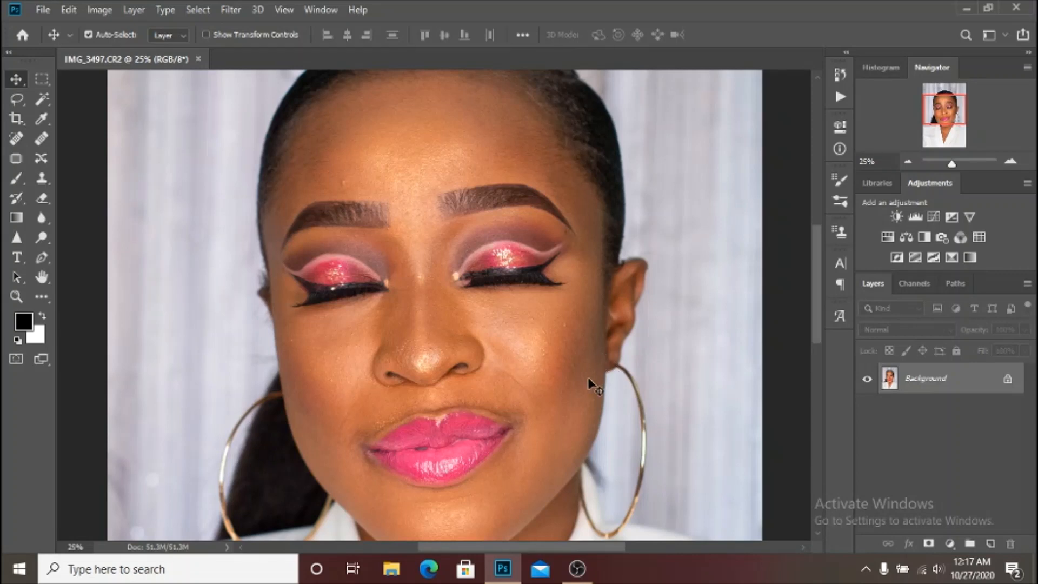
{"action": "scroll", "coordinate": [595, 382], "scroll_direction": "up", "scroll_amount": 1}
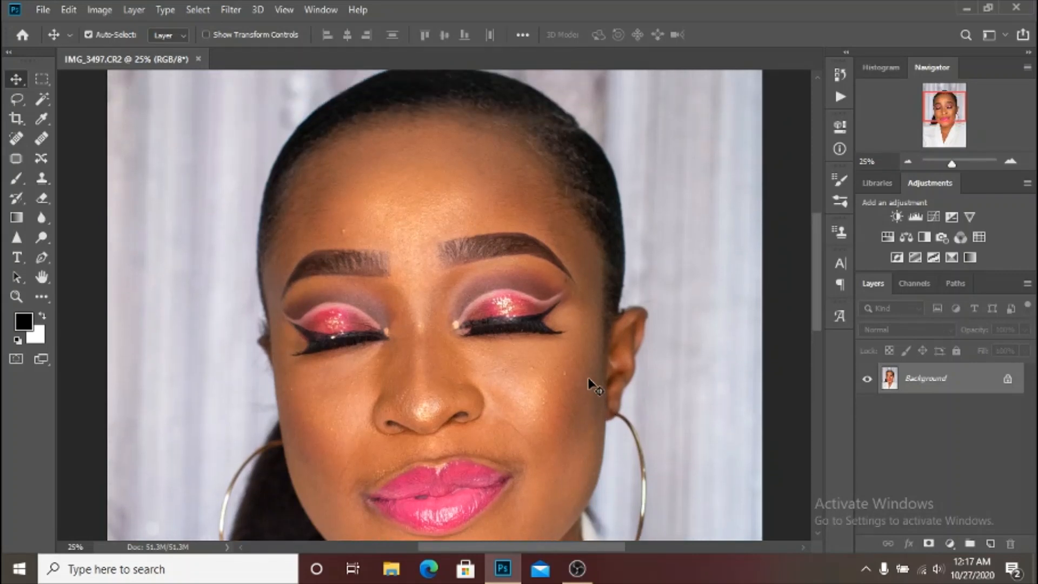
{"action": "scroll", "coordinate": [590, 382], "scroll_direction": "down", "scroll_amount": 1}
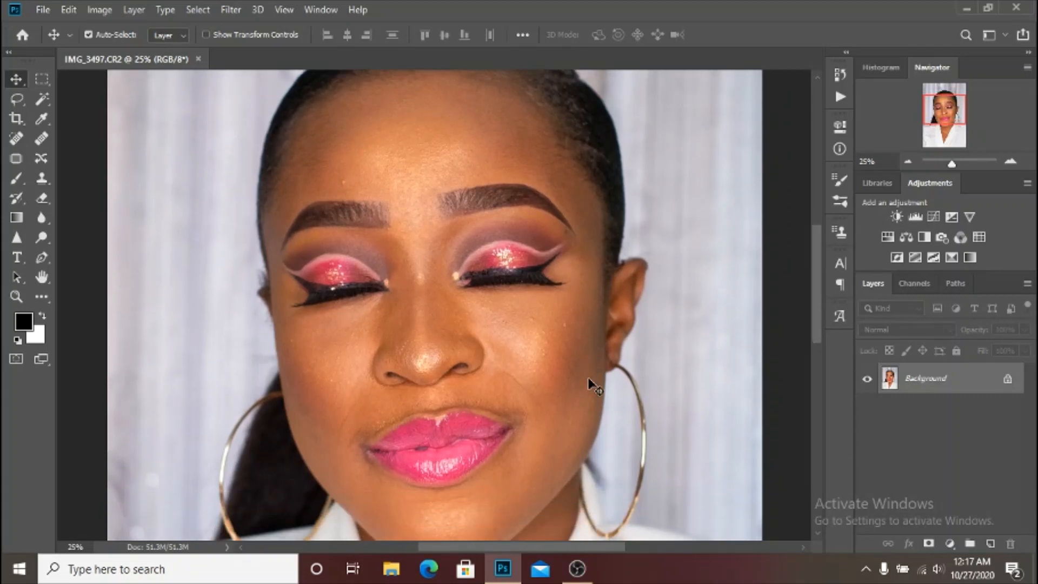
{"action": "scroll", "coordinate": [516, 356], "scroll_direction": "down", "scroll_amount": 1}
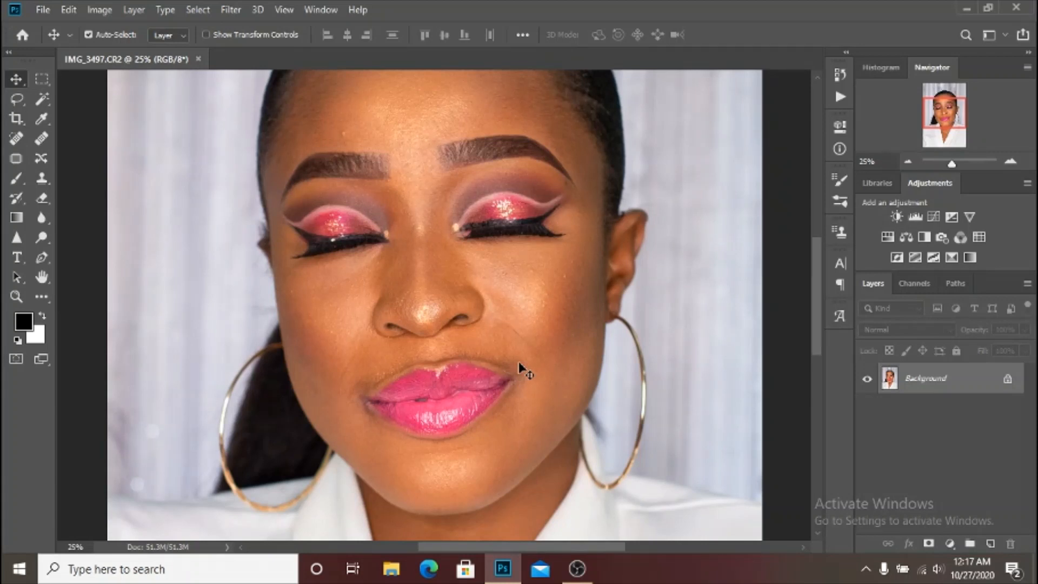
{"action": "key", "text": "ctrl+minus"}
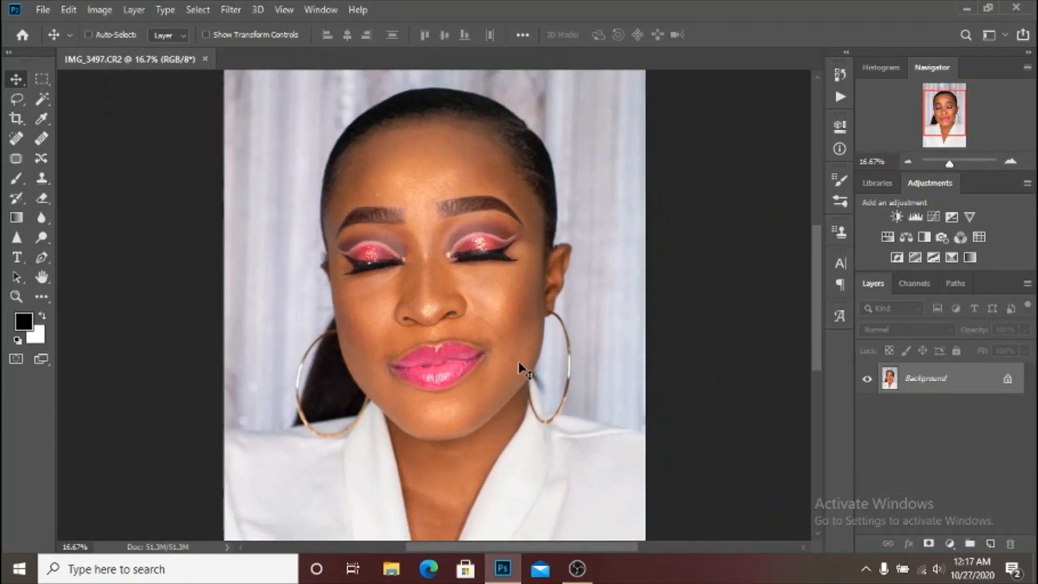
{"action": "key", "text": "ctrl+minus"}
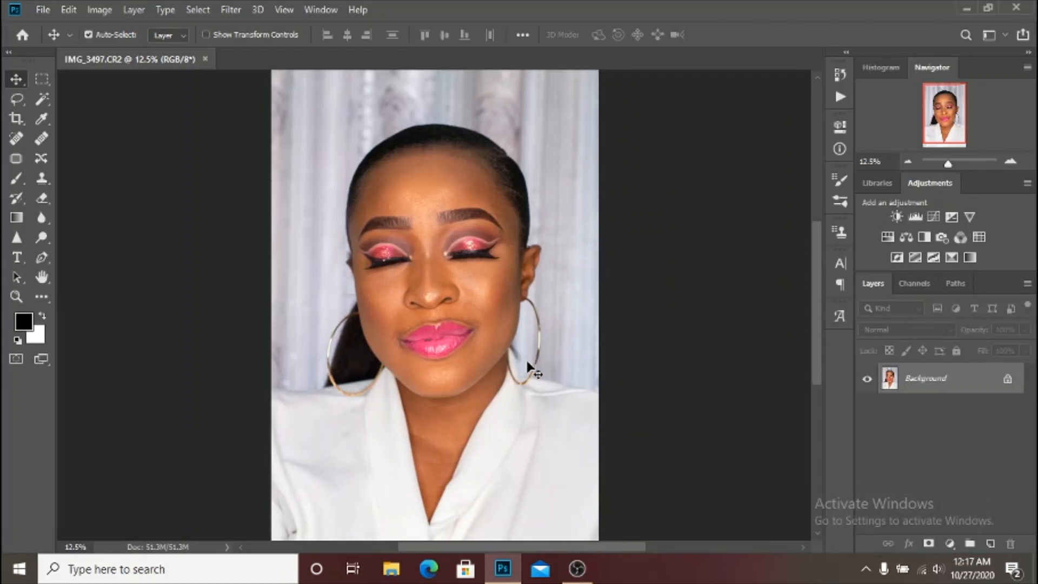
{"action": "key", "text": "ctrl+minus"}
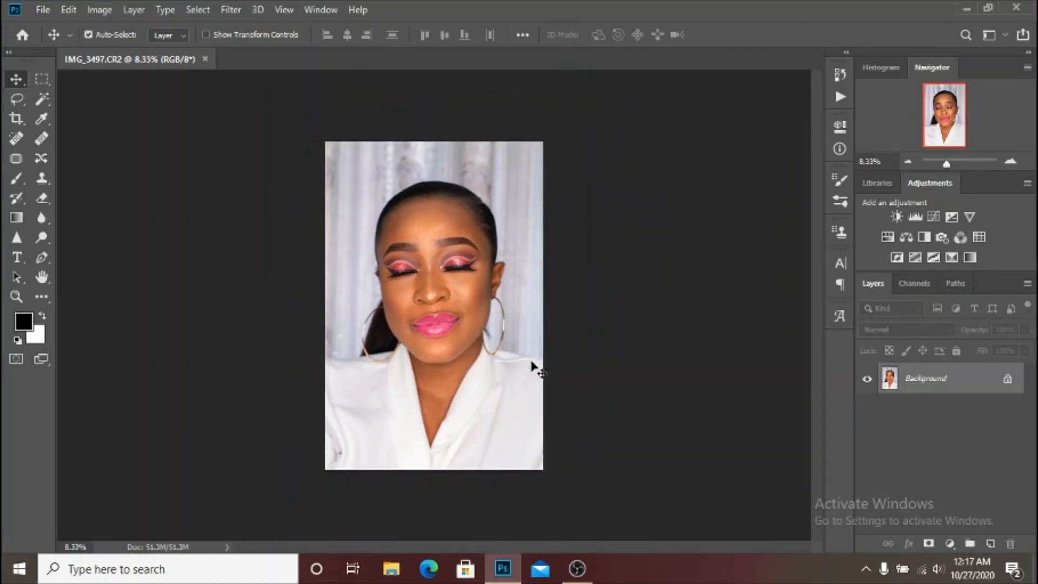
{"action": "key", "text": "ctrl+plus"}
{"action": "key", "text": "ctrl+plus"}
{"action": "key", "text": "ctrl+plus"}
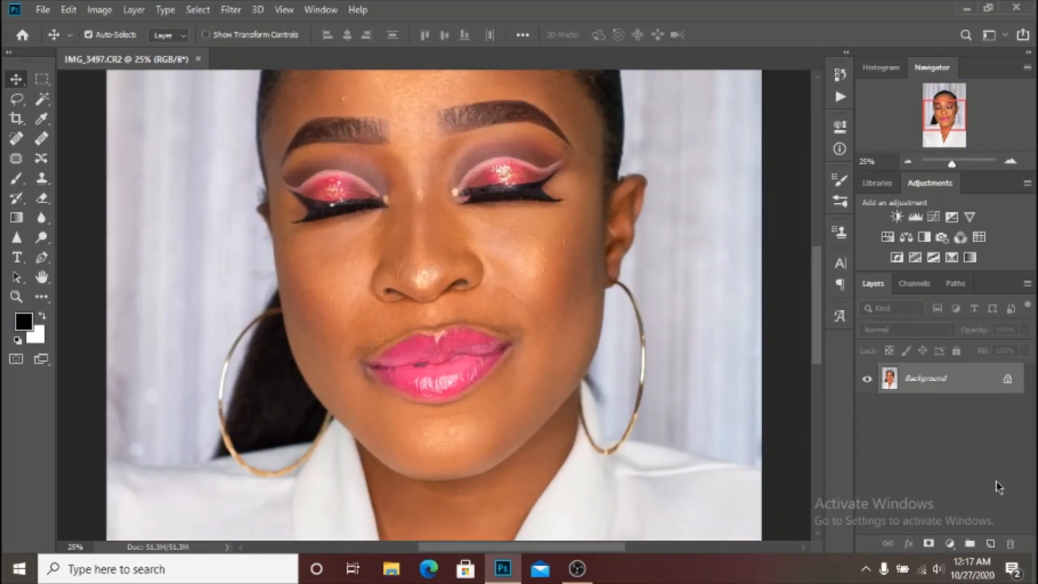
Duplicate the Background layer twice, group the two copies, and name the group FS
{"action": "key", "text": "ctrl+j"}
{"action": "key", "text": "ctrl+j"}
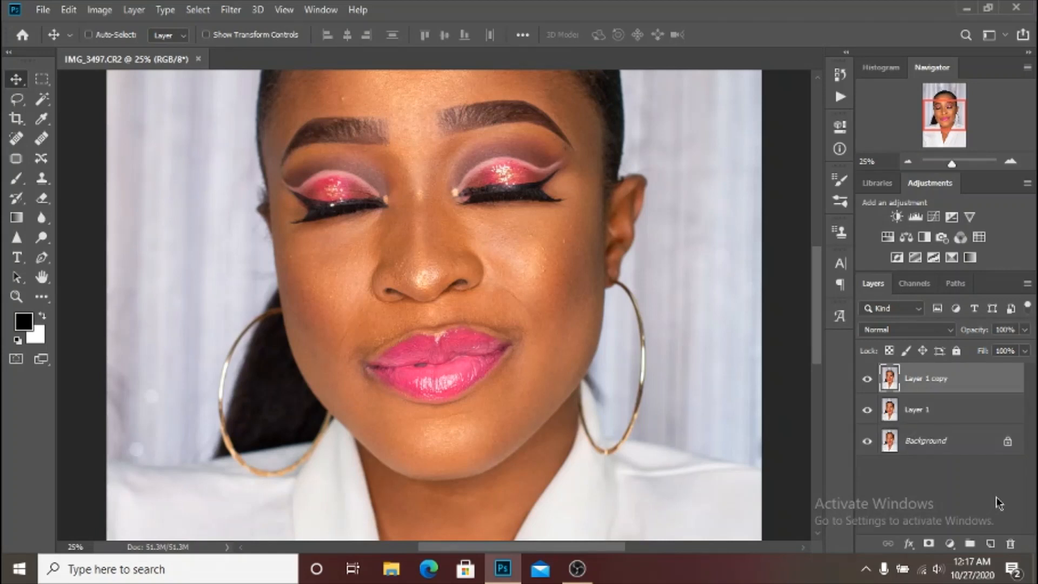
{"action": "key", "text": "ctrl+g"}
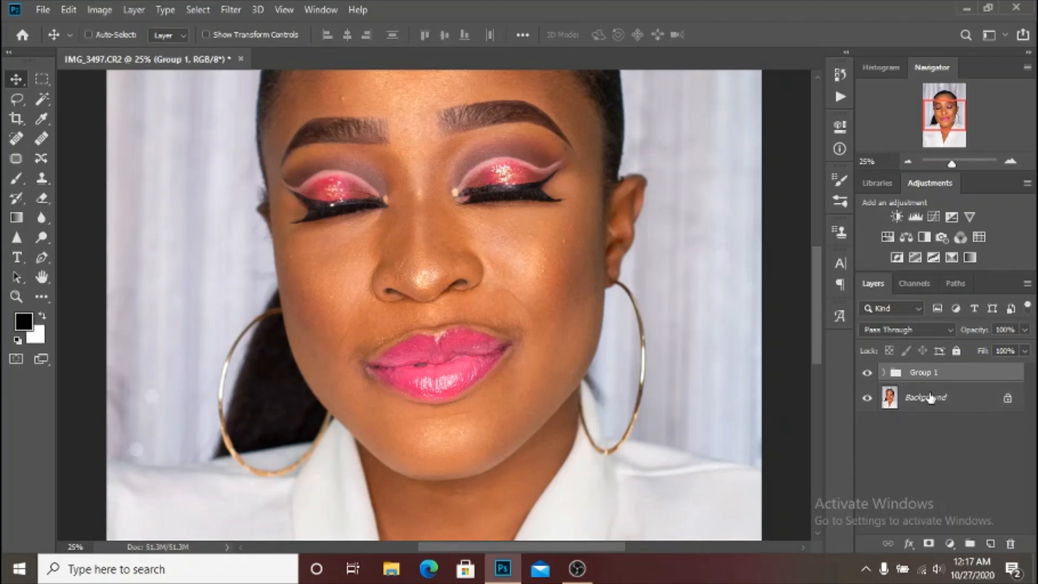
{"action": "double_click", "coordinate": [920, 372]}
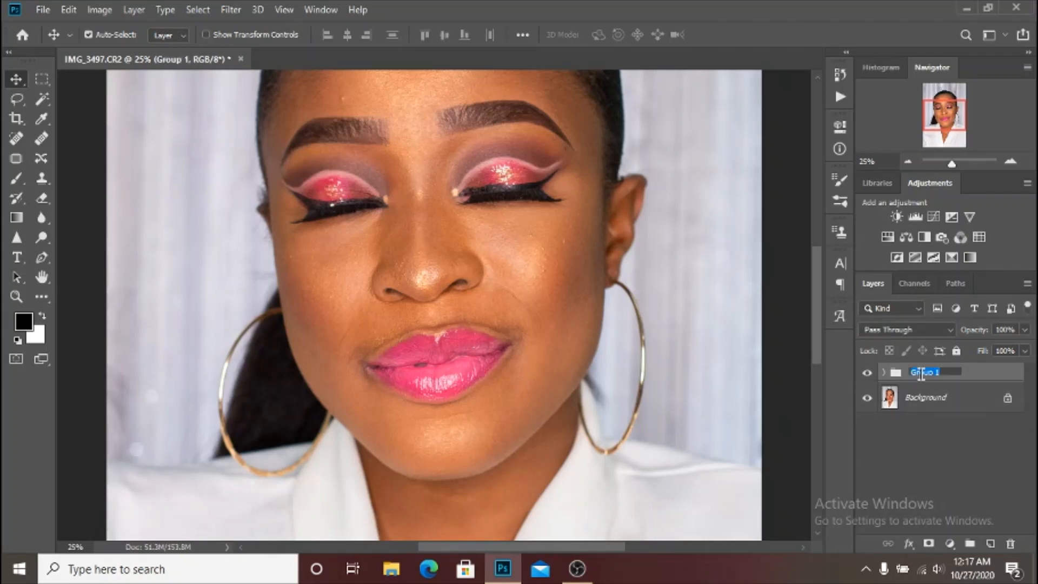
{"action": "type", "text": "FS"}
{"action": "key", "text": "Return"}
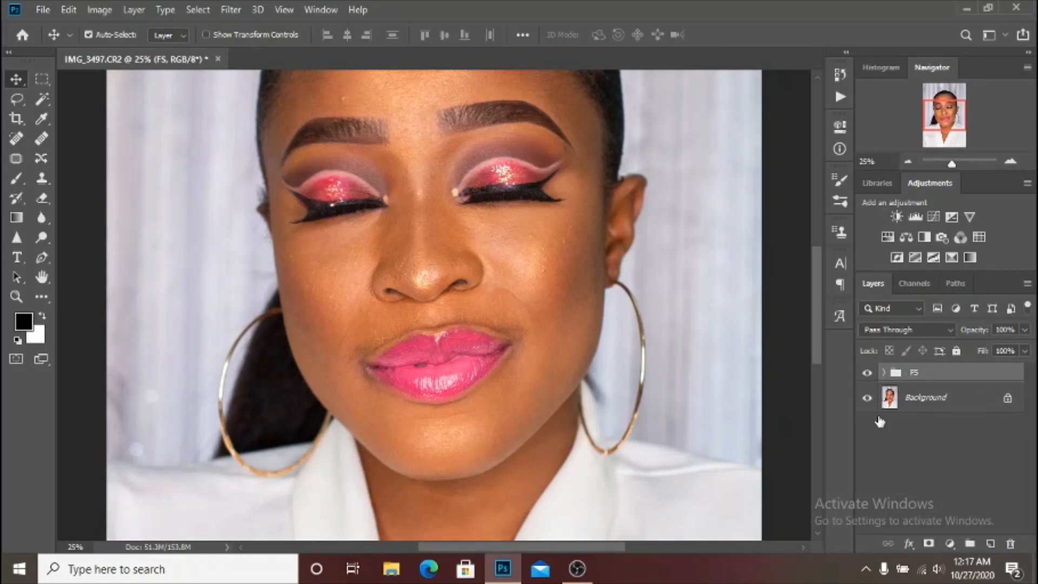
Hide Layer 1 copy in the FS group and apply a 14-pixel Gaussian Blur to Layer 1
{"action": "left_click", "coordinate": [884, 373]}
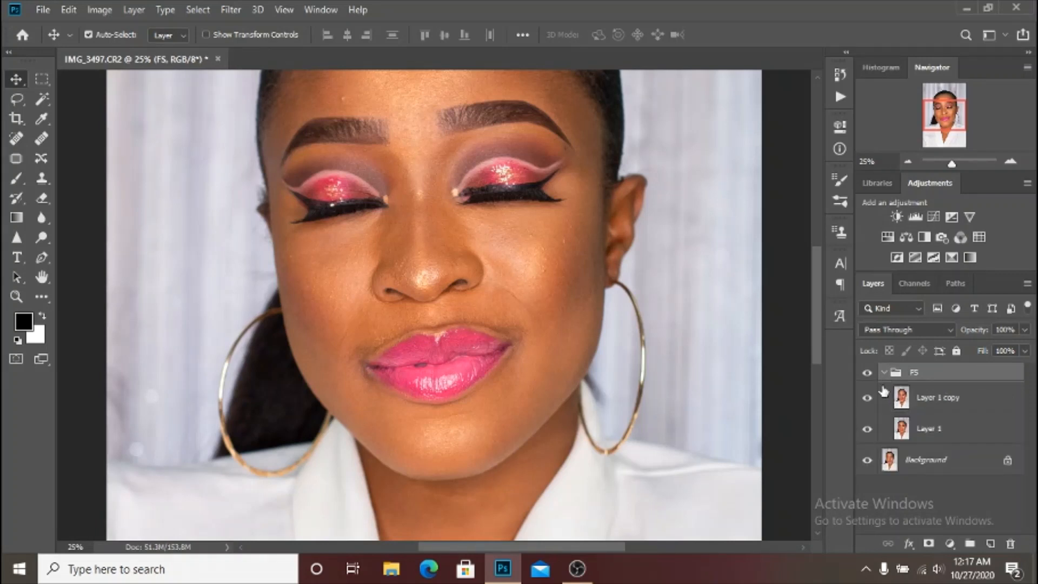
{"action": "left_click", "coordinate": [866, 398]}
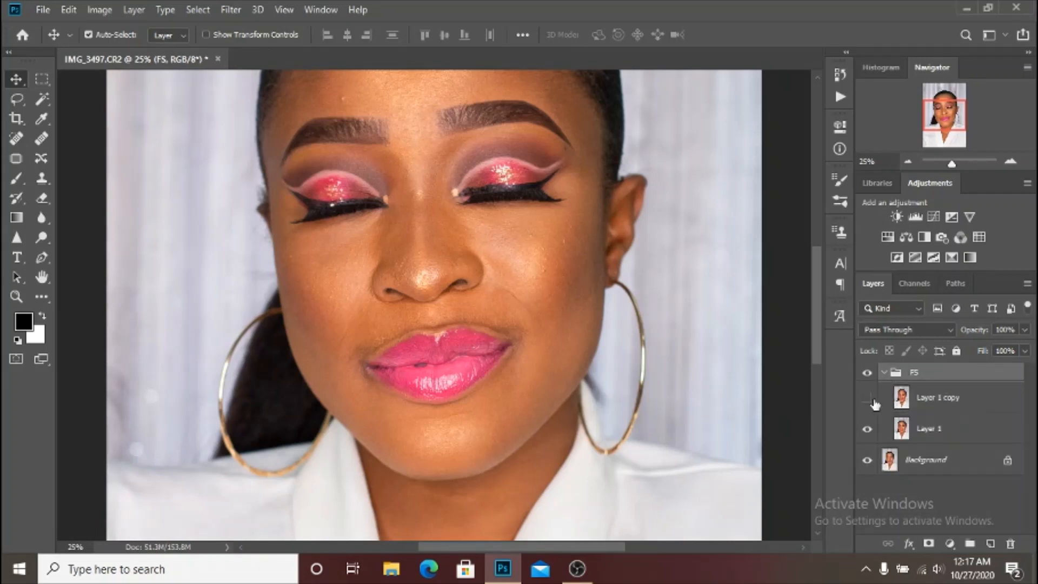
{"action": "left_click", "coordinate": [982, 425]}
{"action": "left_click", "coordinate": [231, 10]}
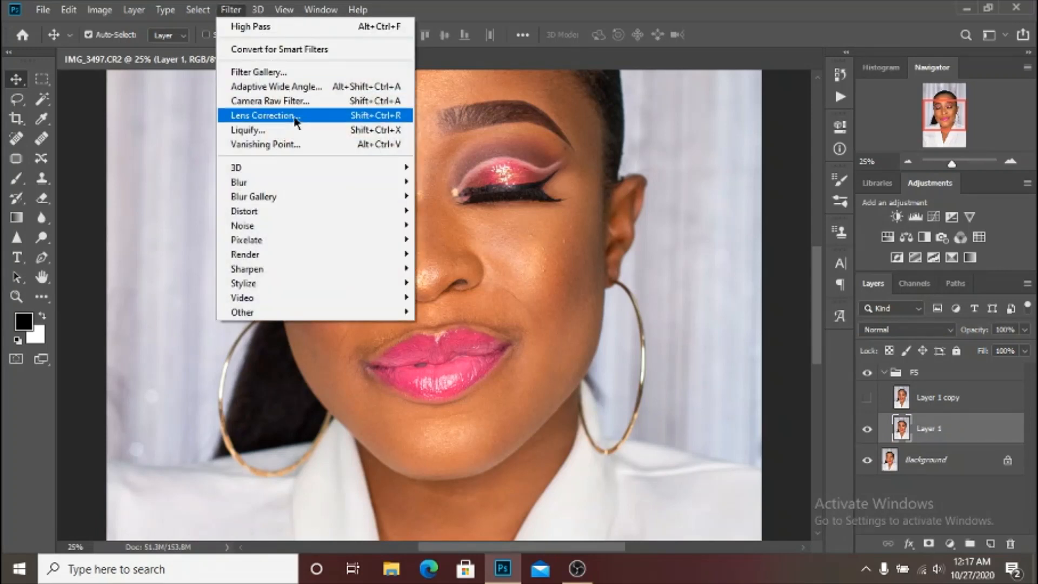
{"action": "mouse_move", "coordinate": [394, 195]}
{"action": "left_click", "coordinate": [457, 237]}
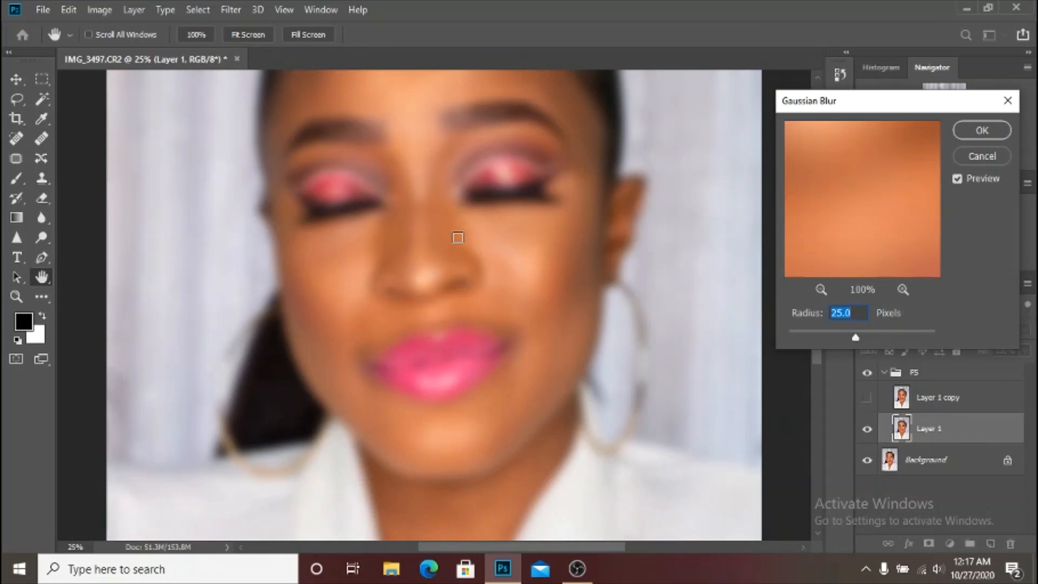
{"action": "type", "text": "14"}
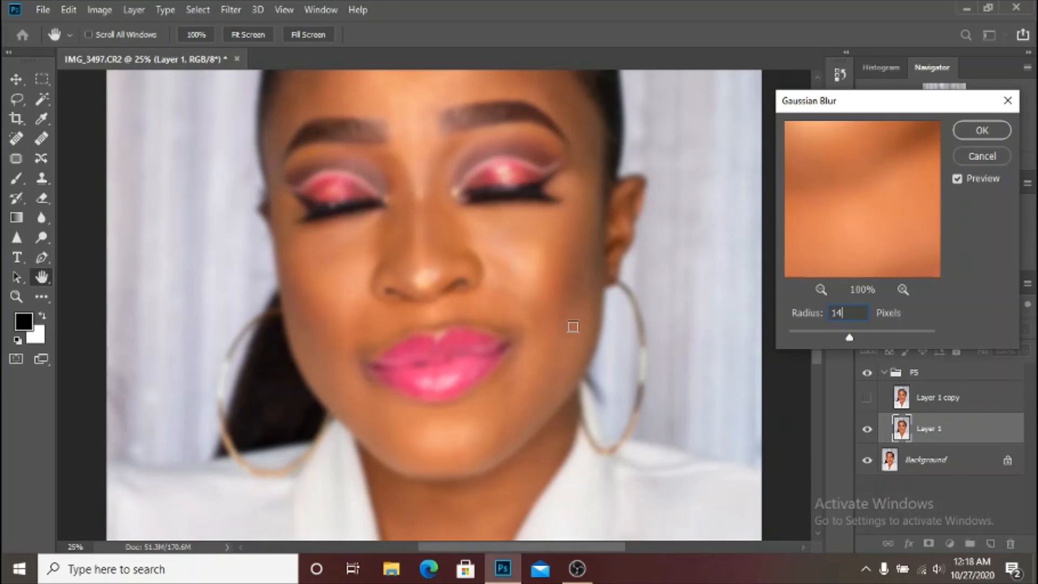
{"action": "left_click", "coordinate": [965, 131]}
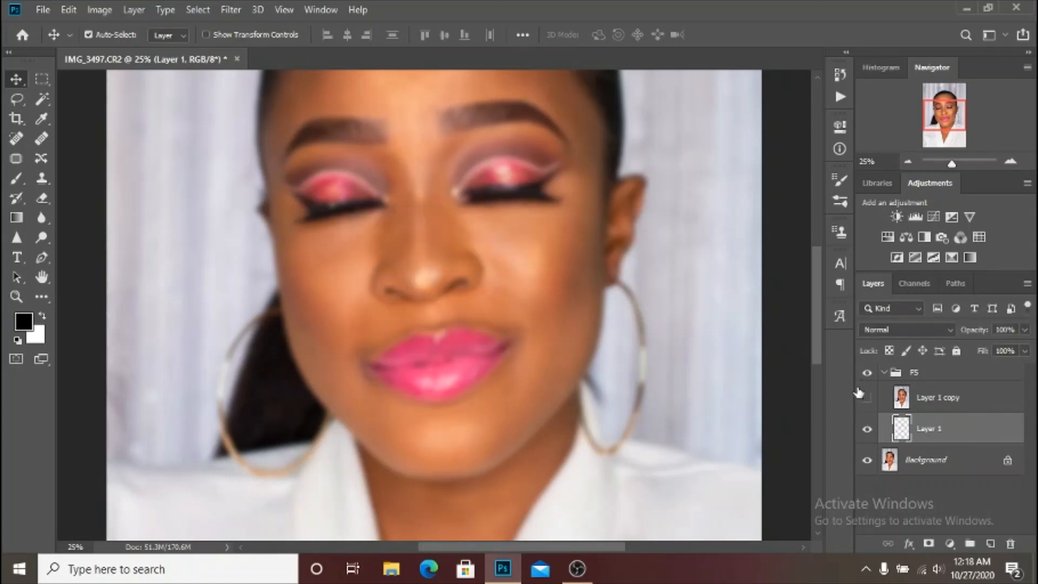
Show Layer 1 copy and use Apply Image on it with Layer 1 as source, Subtract blending, scale 2 and offset 128
{"action": "left_click", "coordinate": [867, 398]}
{"action": "left_click", "coordinate": [940, 398]}
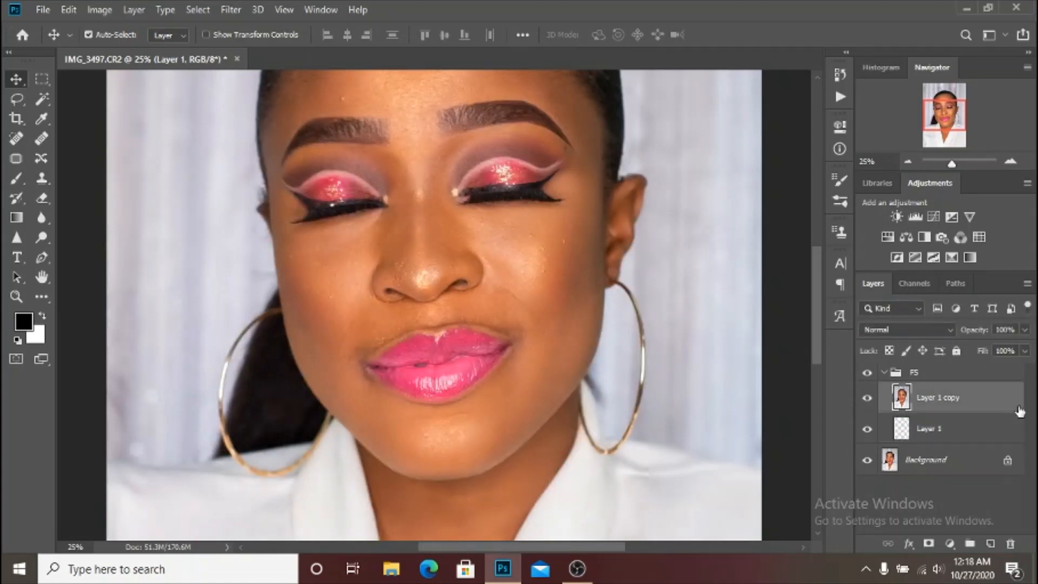
{"action": "left_click", "coordinate": [99, 9]}
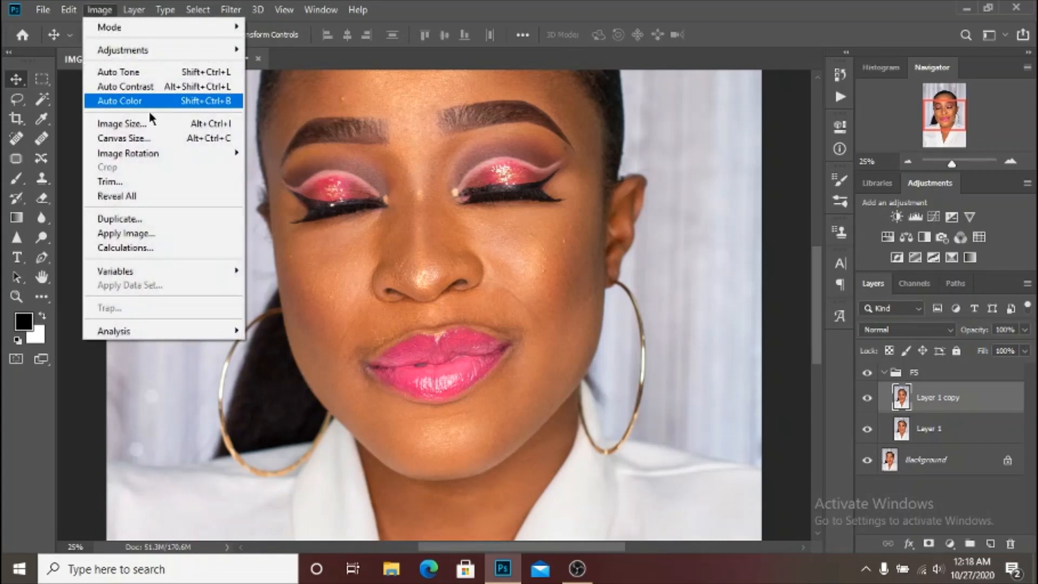
{"action": "mouse_move", "coordinate": [189, 158]}
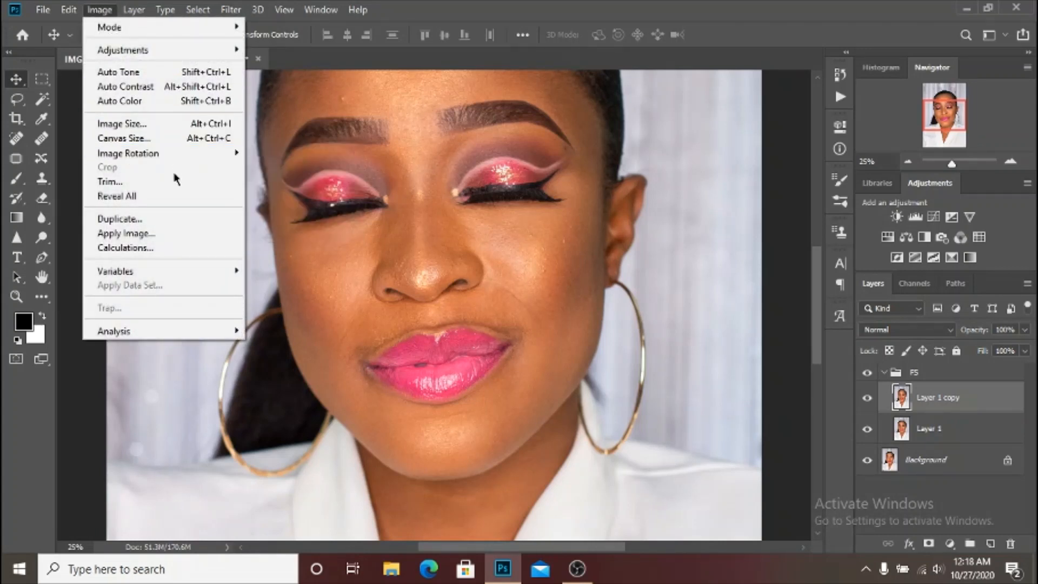
{"action": "left_click", "coordinate": [154, 235]}
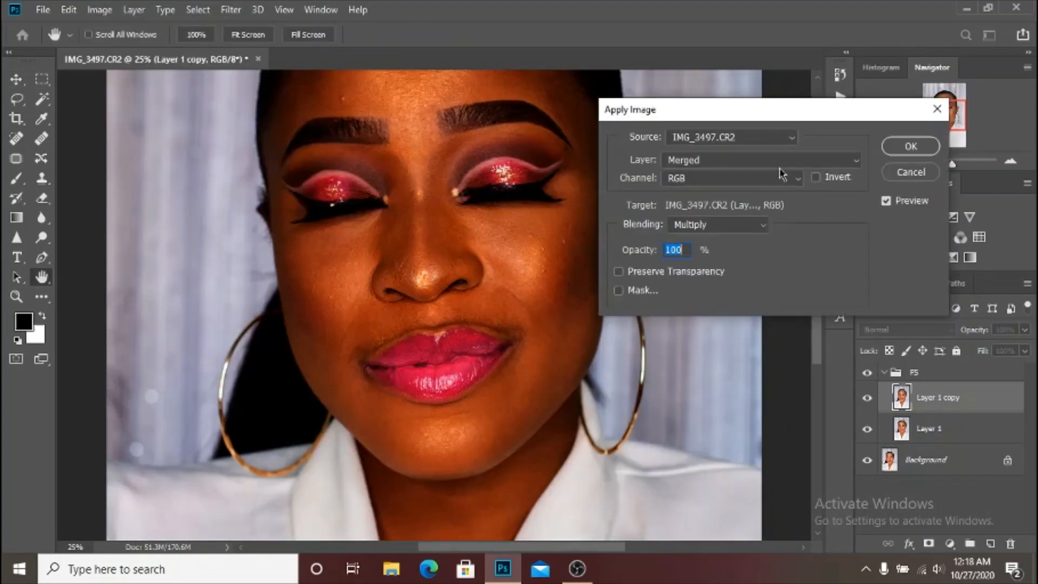
{"action": "left_click", "coordinate": [781, 162]}
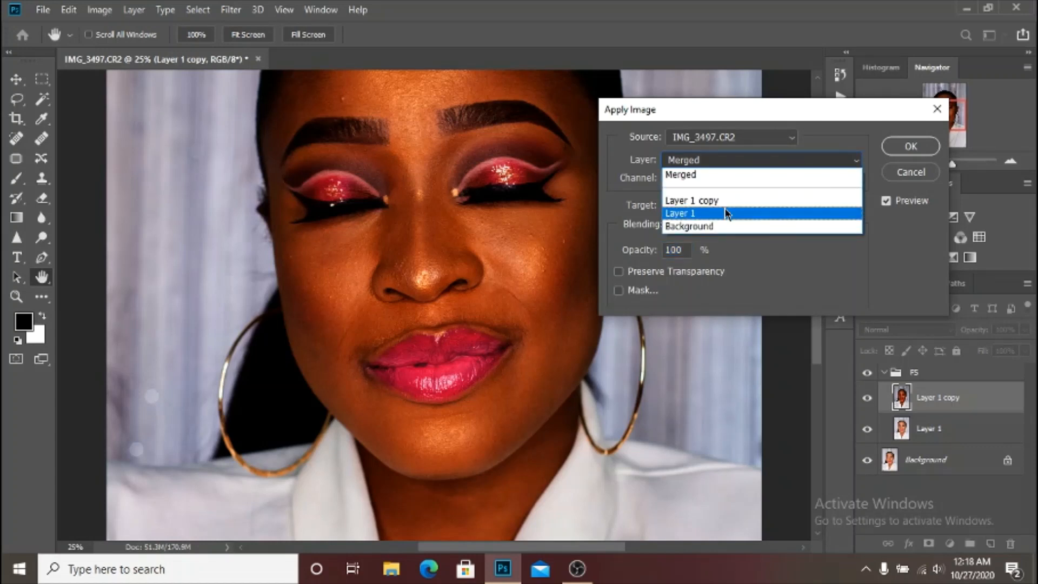
{"action": "left_click", "coordinate": [725, 213]}
{"action": "left_click", "coordinate": [725, 225]}
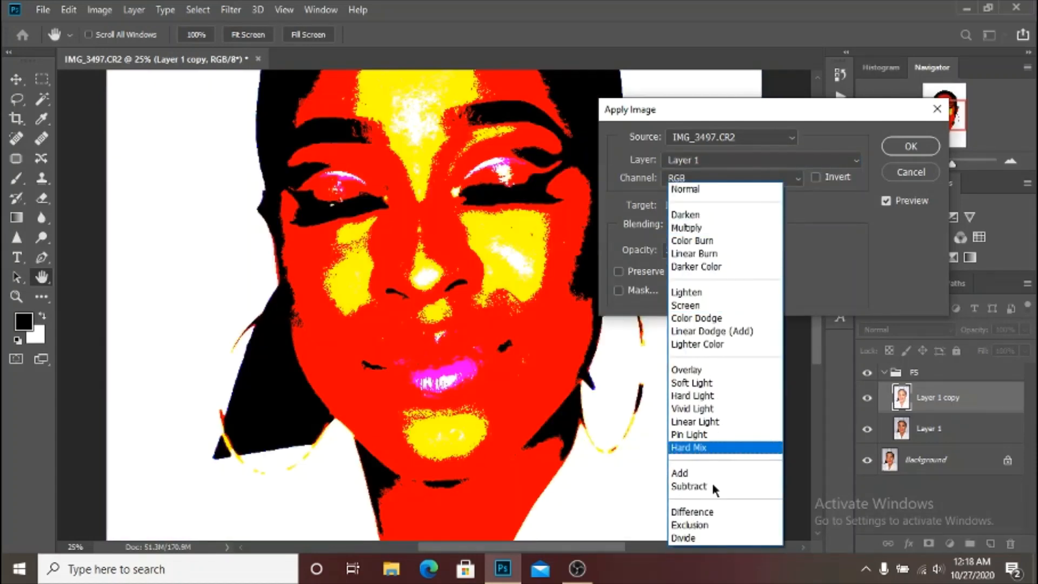
{"action": "left_click", "coordinate": [711, 486]}
{"action": "left_click", "coordinate": [911, 146]}
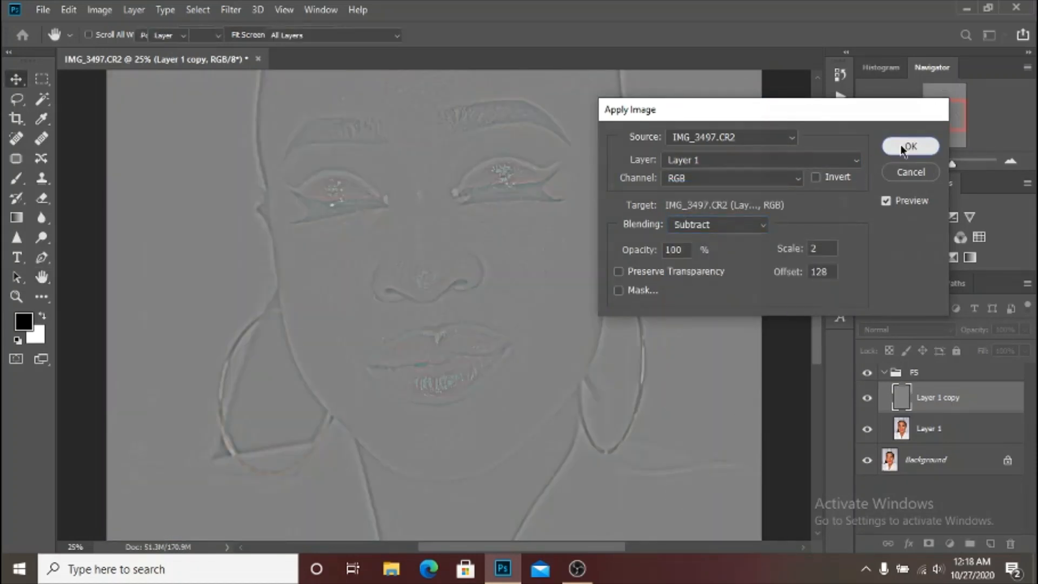
Set the blend mode of Layer 1 copy to Linear Light
{"action": "left_click", "coordinate": [909, 331]}
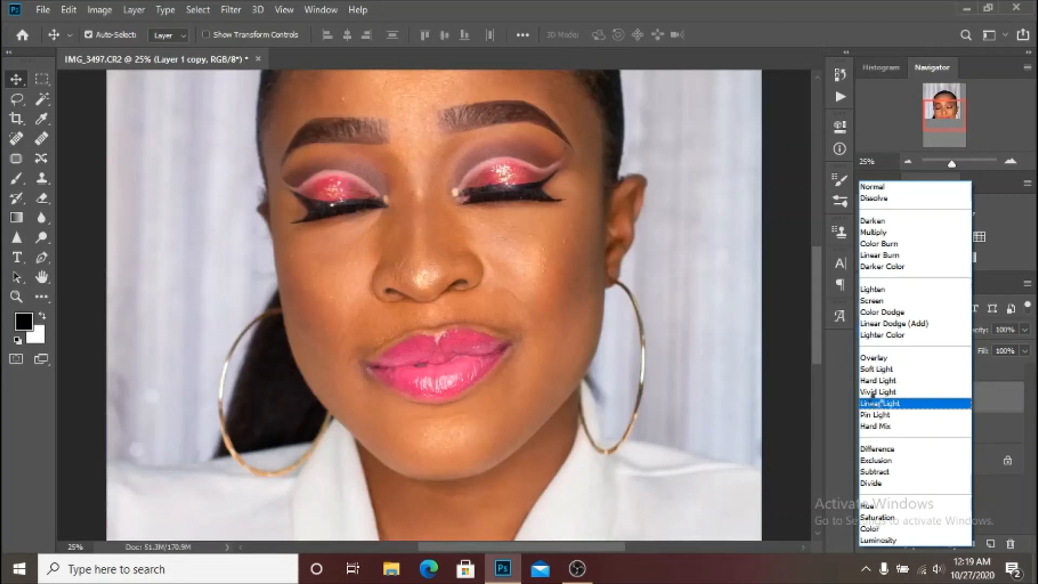
{"action": "left_click", "coordinate": [874, 403]}
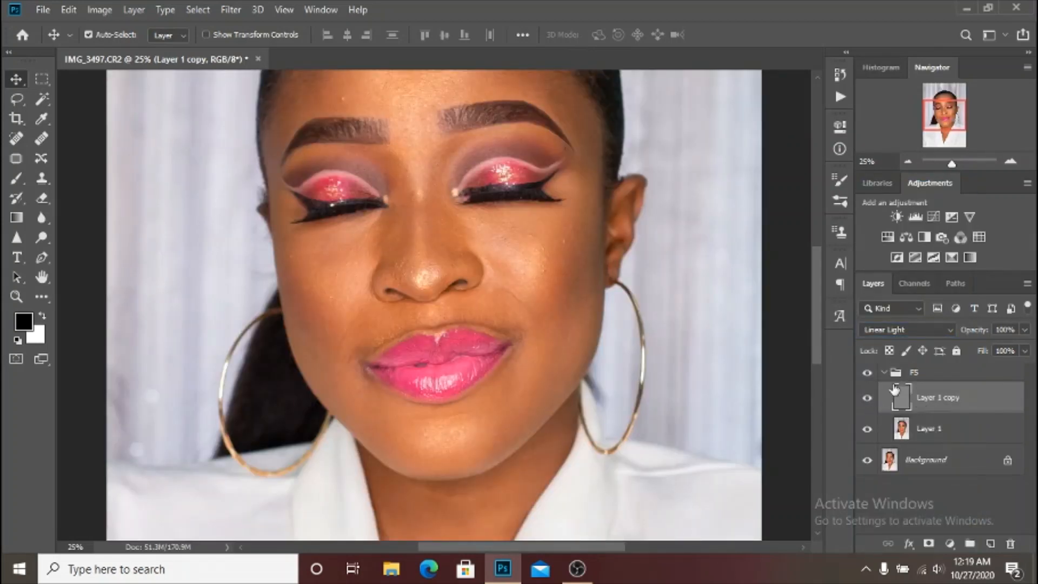
{"action": "scroll", "coordinate": [550, 357], "scroll_direction": "up", "scroll_amount": 5}
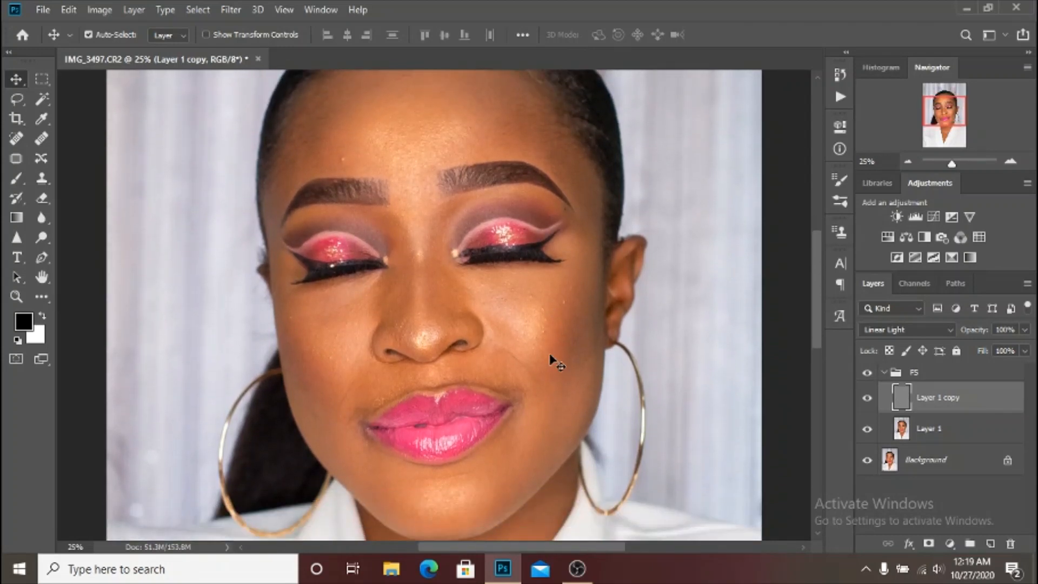
On Layer 1, outline the cheek beside the nose and mouth, on the earring-and-visible-ear side, with the 20 px feathered Lasso tool
{"action": "left_click", "coordinate": [973, 435]}
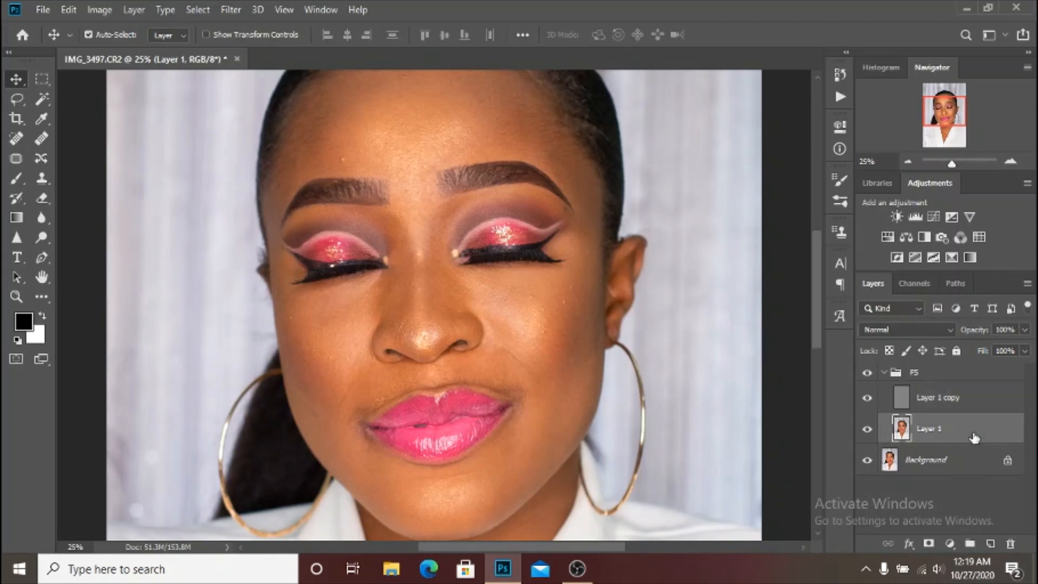
{"action": "scroll", "coordinate": [708, 289], "scroll_direction": "down", "scroll_amount": 3}
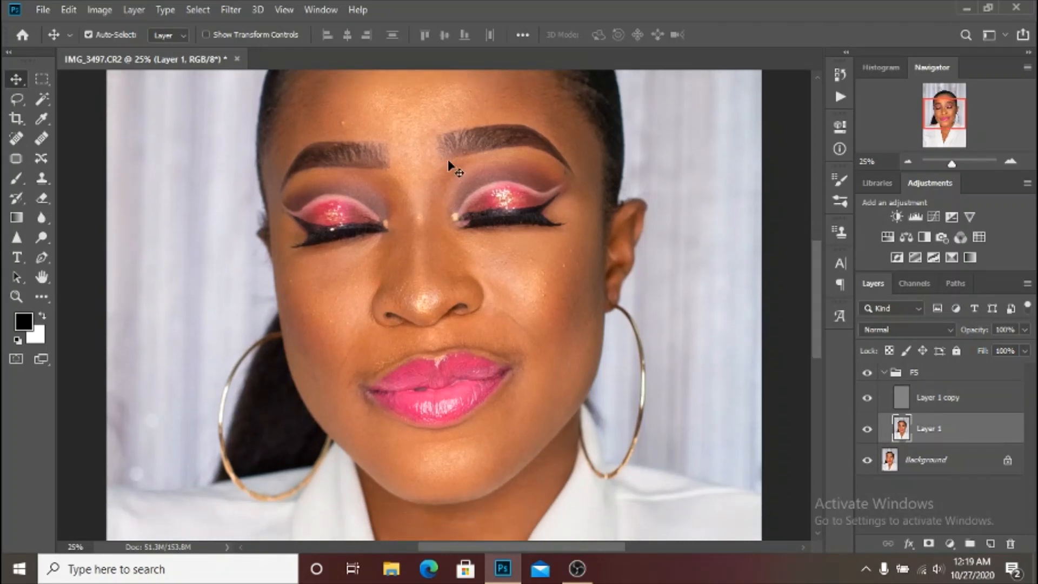
{"action": "left_click", "coordinate": [17, 99]}
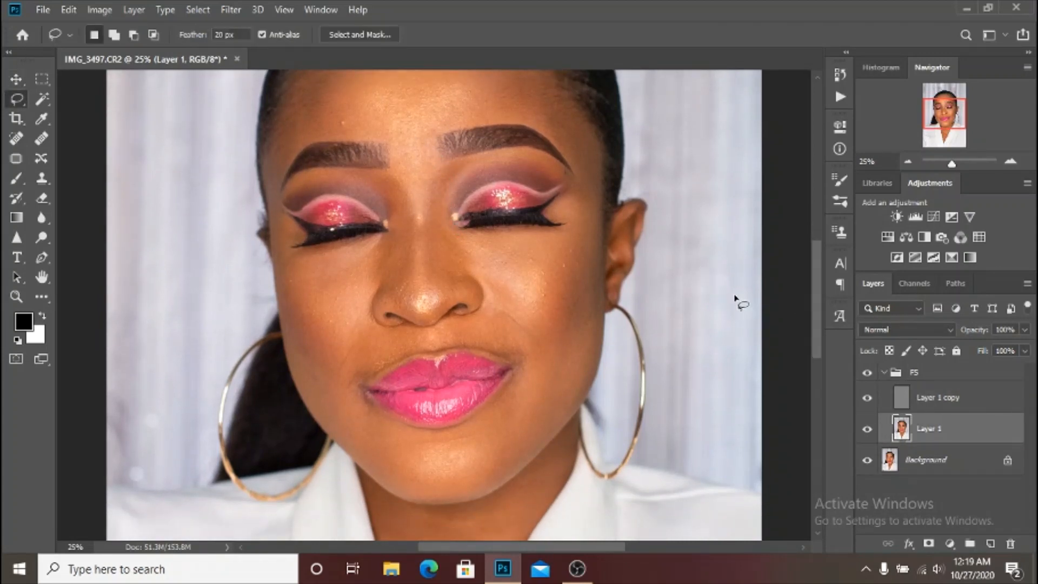
{"action": "key", "text": "ctrl+plus"}
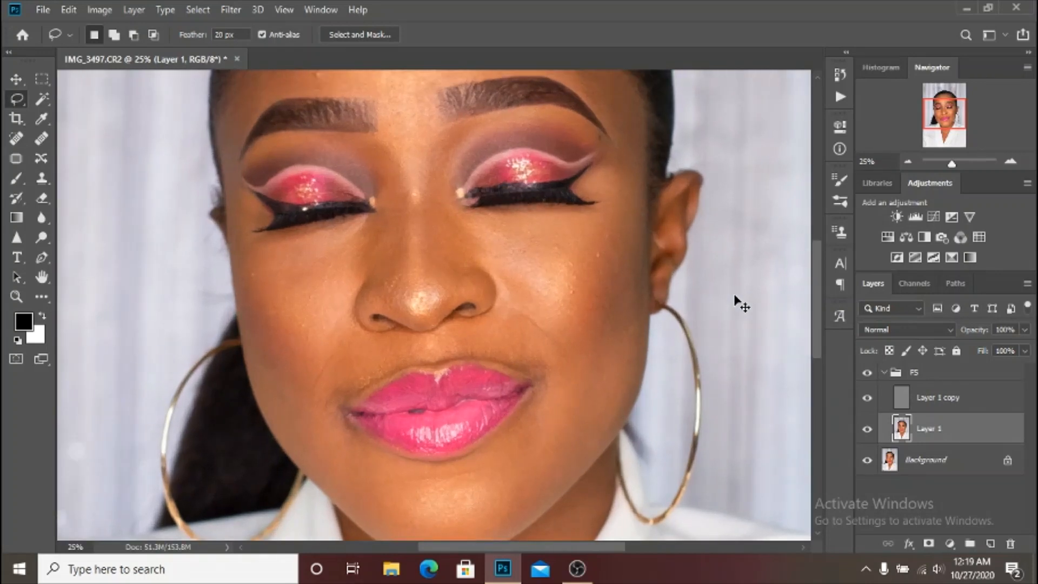
{"action": "key", "text": "ctrl+plus"}
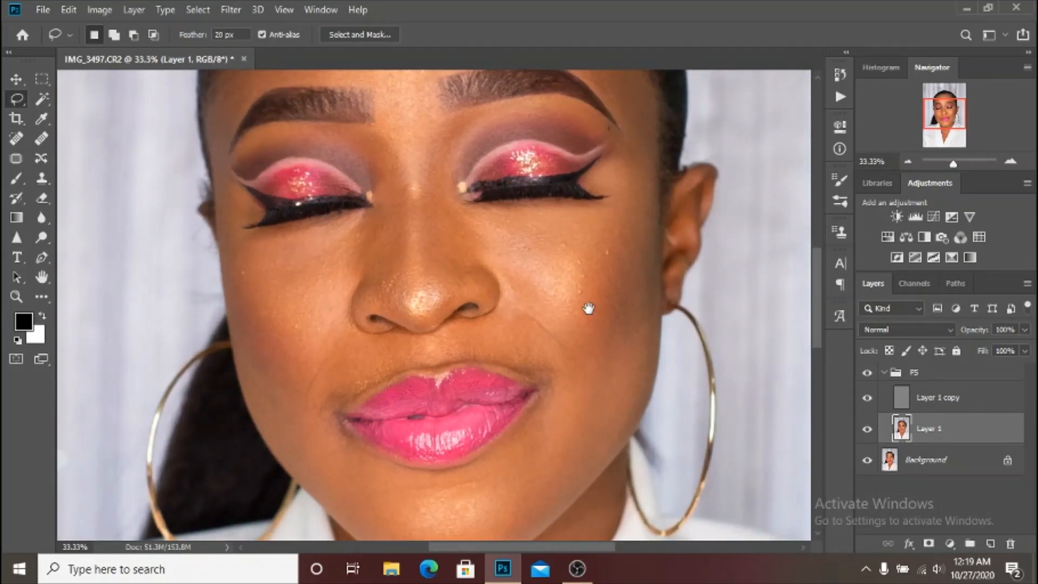
{"action": "left_click_drag", "start_coordinate": [588, 308], "coordinate": [540, 265]}
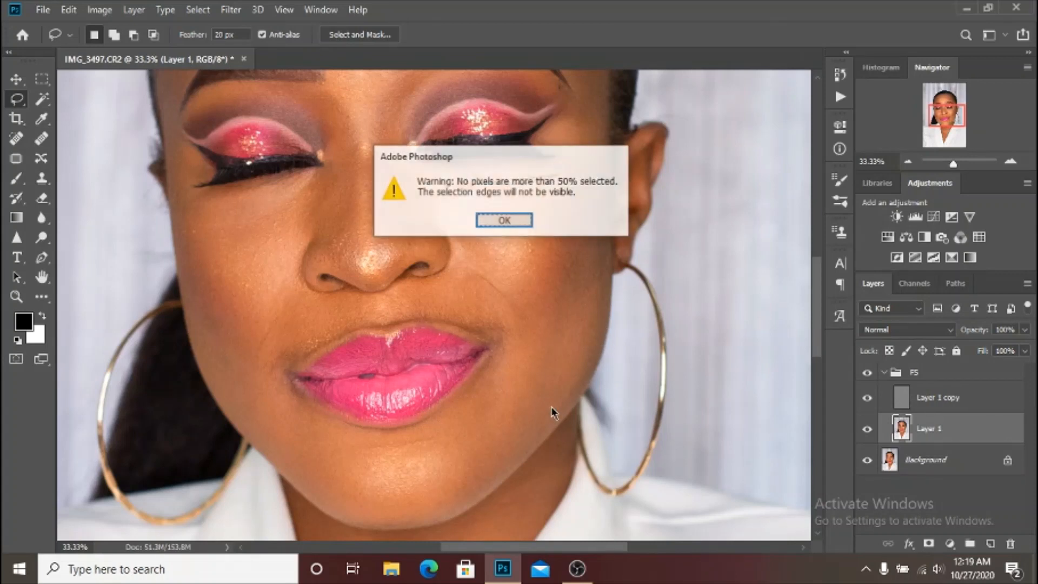
{"action": "left_click", "coordinate": [510, 221]}
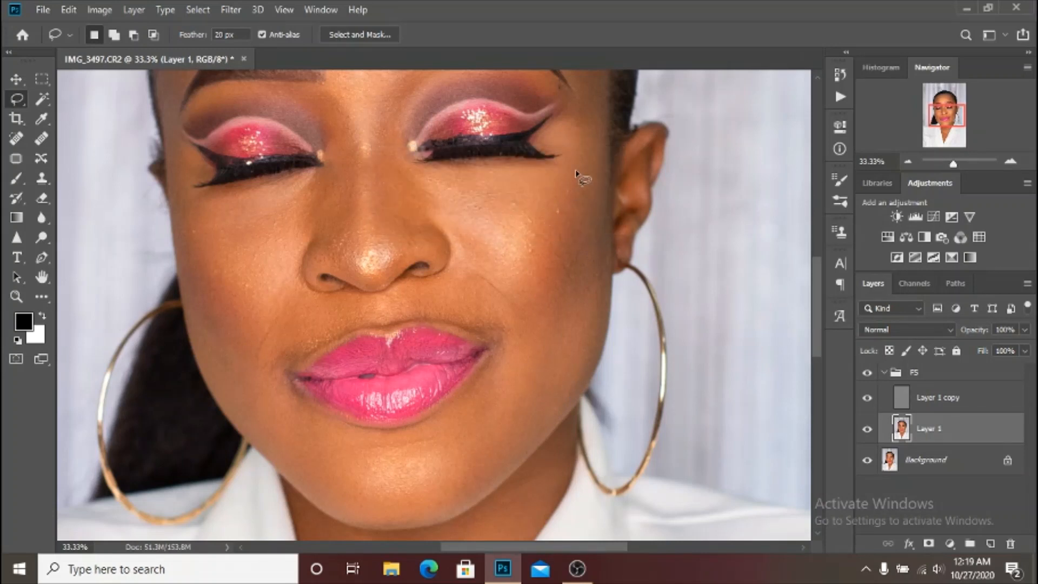
{"action": "mouse_move", "coordinate": [573, 170]}
{"action": "left_mouse_down"}
{"action": "mouse_move", "coordinate": [469, 178]}
{"action": "mouse_move", "coordinate": [435, 193]}
{"action": "mouse_move", "coordinate": [453, 227]}
{"action": "mouse_move", "coordinate": [433, 297]}
{"action": "mouse_move", "coordinate": [497, 352]}
{"action": "left_mouse_up"}
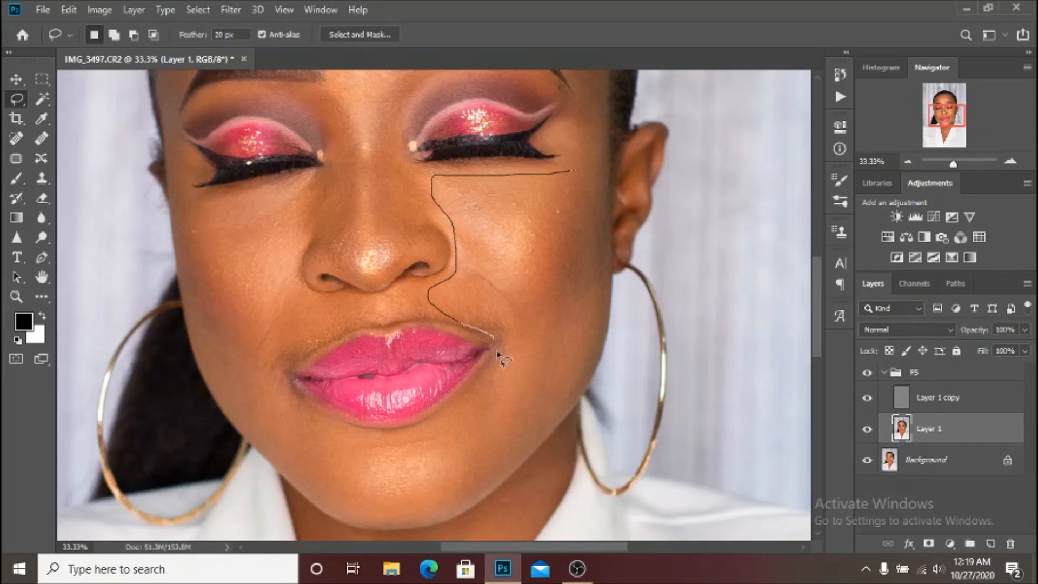
{"action": "mouse_move", "coordinate": [510, 427]}
{"action": "left_mouse_down"}
{"action": "mouse_move", "coordinate": [552, 409]}
{"action": "mouse_move", "coordinate": [585, 351]}
{"action": "mouse_move", "coordinate": [602, 205]}
{"action": "mouse_move", "coordinate": [575, 172]}
{"action": "left_mouse_up"}
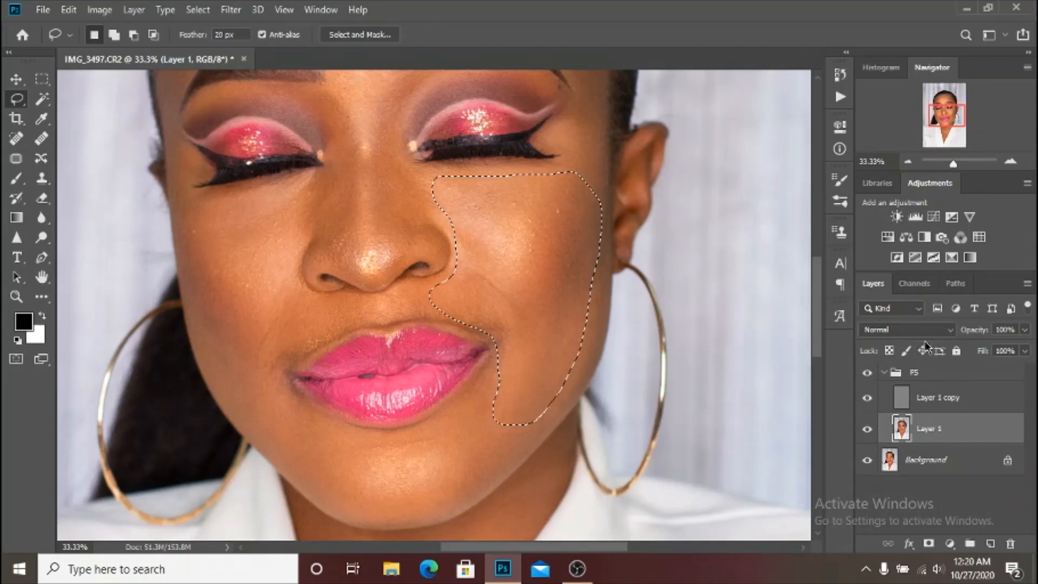
Apply a 45-pixel Gaussian Blur to the selected cheek on Layer 1 and deselect it
{"action": "left_click", "coordinate": [237, 9]}
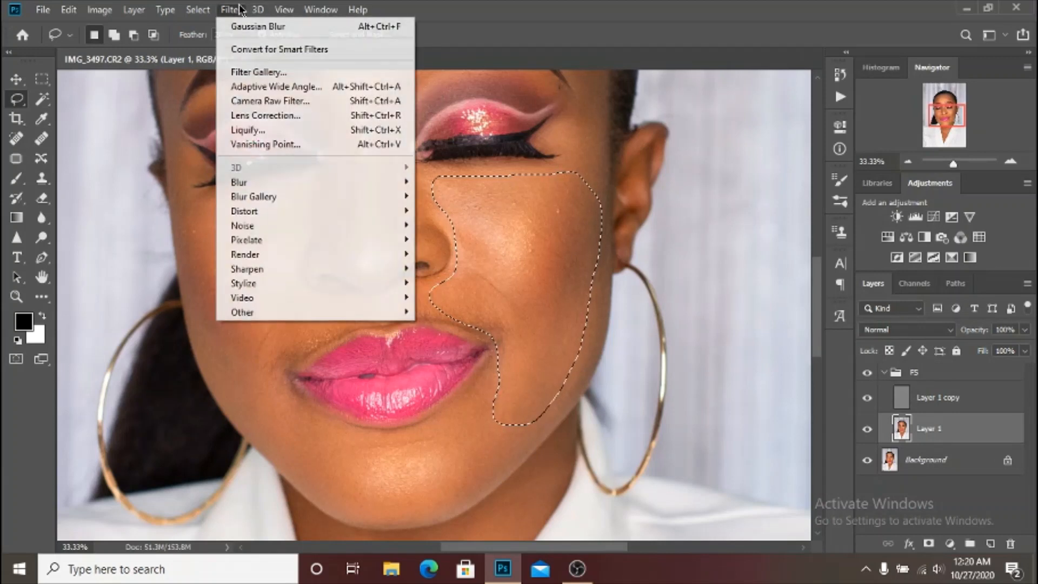
{"action": "left_click", "coordinate": [456, 239]}
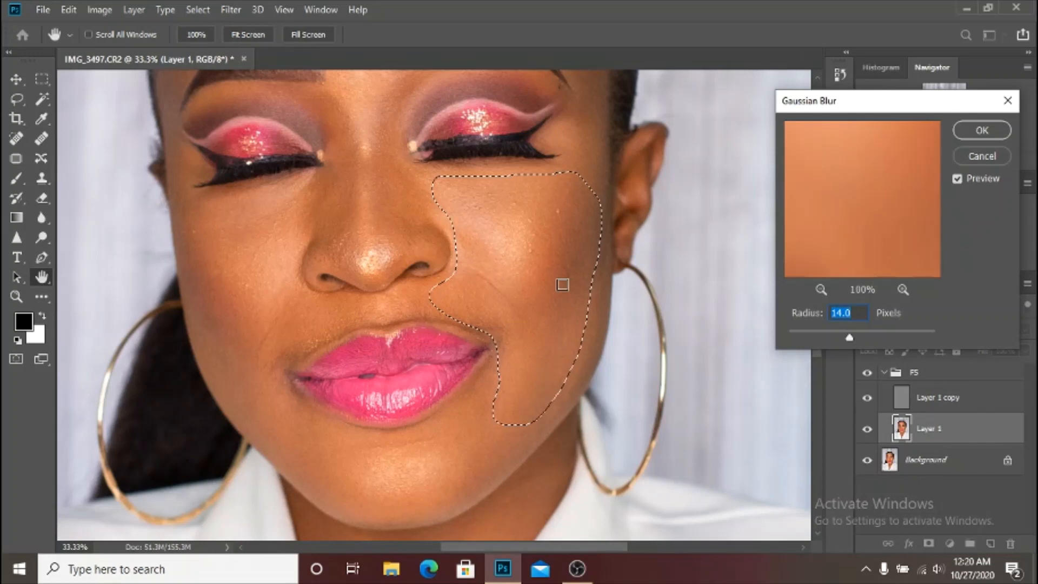
{"action": "type", "text": "4"}
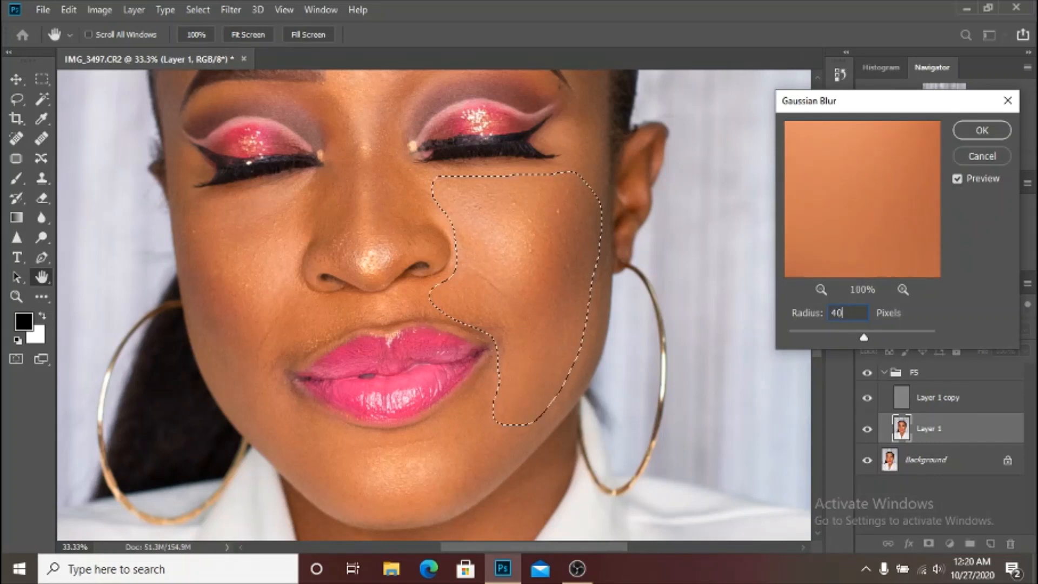
{"action": "key", "text": "BackSpace"}
{"action": "key", "text": "Return"}
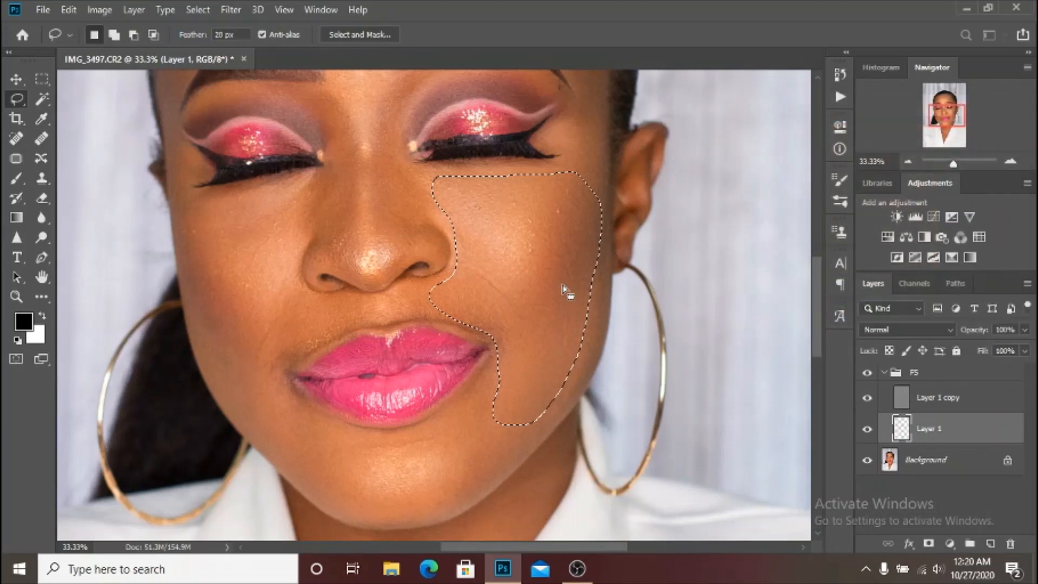
{"action": "key", "text": "ctrl+d"}
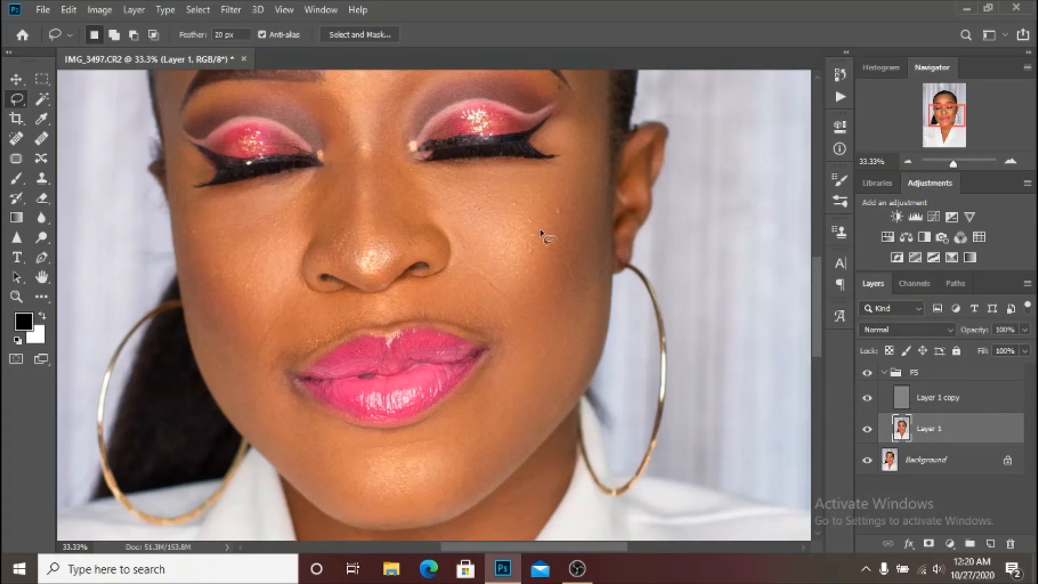
Outline the chin below the lips on Layer 1 with the Lasso tool, out to the jawline, and clear the selection
{"action": "mouse_move", "coordinate": [533, 390]}
{"action": "left_mouse_down"}
{"action": "mouse_move", "coordinate": [574, 354]}
{"action": "mouse_move", "coordinate": [604, 296]}
{"action": "left_mouse_up"}
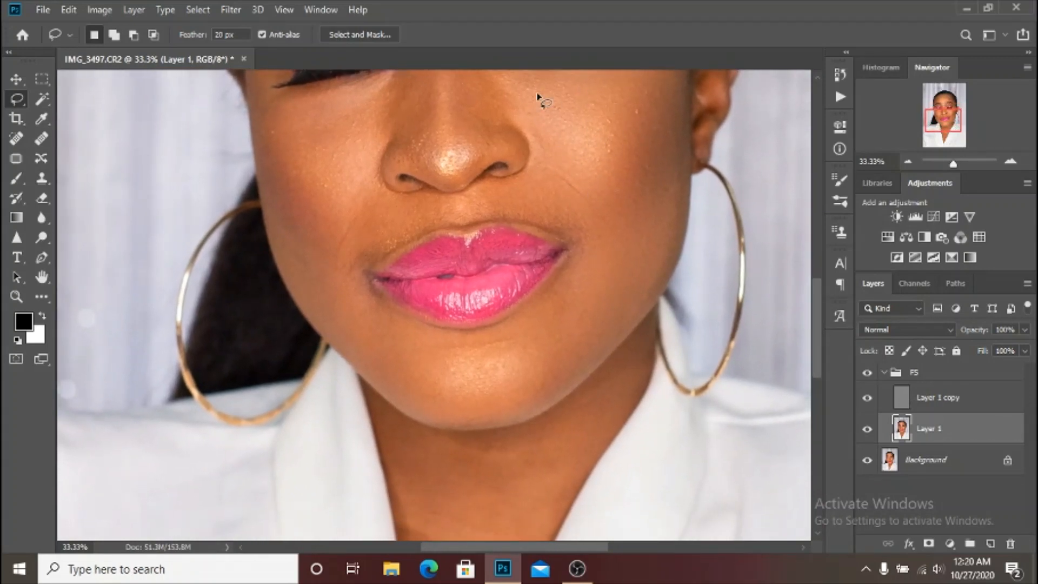
{"action": "scroll", "coordinate": [548, 191], "scroll_direction": "up", "scroll_amount": 2}
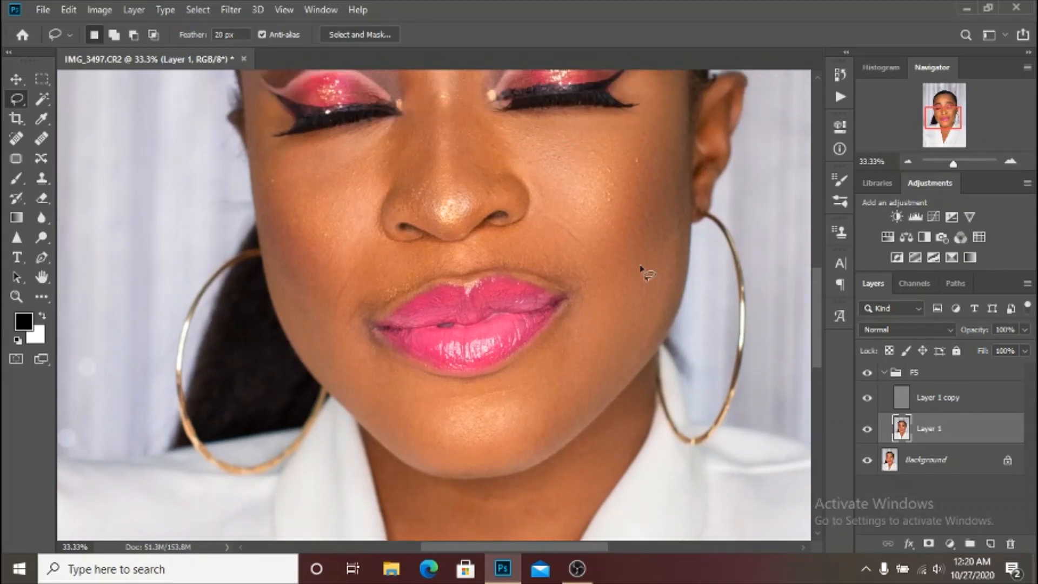
{"action": "scroll", "coordinate": [613, 214], "scroll_direction": "up", "scroll_amount": 1}
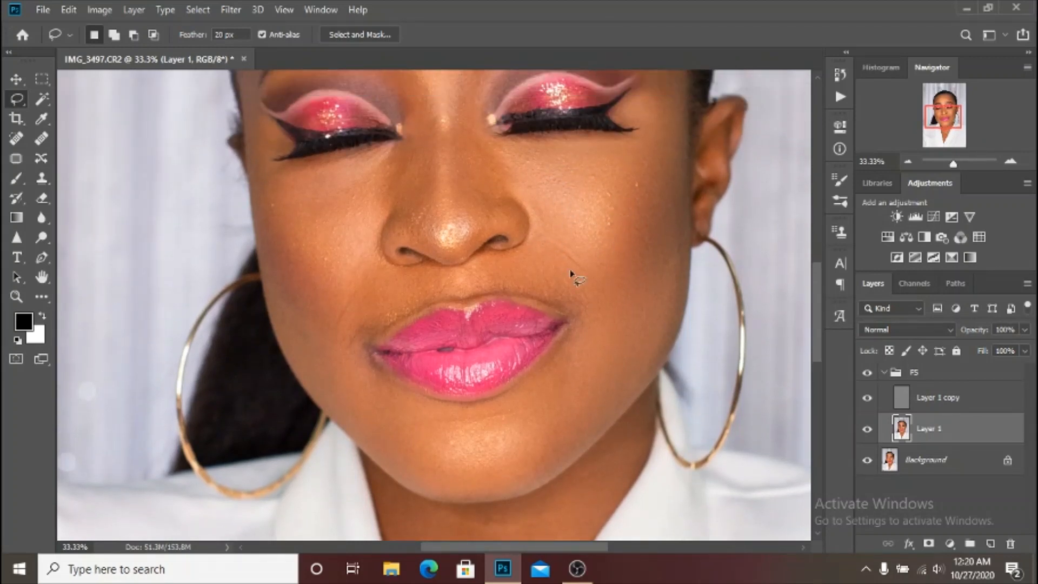
{"action": "mouse_move", "coordinate": [580, 331]}
{"action": "left_mouse_down"}
{"action": "mouse_move", "coordinate": [500, 402]}
{"action": "mouse_move", "coordinate": [437, 412]}
{"action": "mouse_move", "coordinate": [356, 382]}
{"action": "mouse_move", "coordinate": [359, 410]}
{"action": "mouse_move", "coordinate": [378, 447]}
{"action": "mouse_move", "coordinate": [418, 483]}
{"action": "mouse_move", "coordinate": [476, 493]}
{"action": "mouse_move", "coordinate": [570, 457]}
{"action": "mouse_move", "coordinate": [636, 387]}
{"action": "left_mouse_up"}
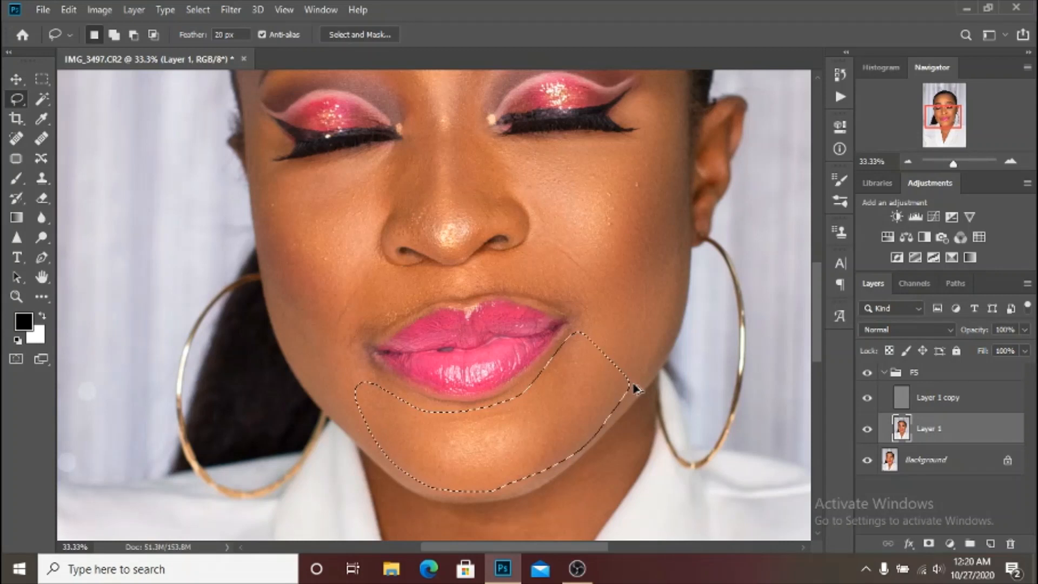
{"action": "left_click", "coordinate": [638, 319]}
Outline the opposite cheek together with the skin between nose and upper lip on Layer 1 with the Lasso tool, and deselect it
{"action": "left_click_drag", "start_coordinate": [393, 152], "coordinate": [381, 198]}
{"action": "mouse_move", "coordinate": [377, 259]}
{"action": "left_mouse_down"}
{"action": "mouse_move", "coordinate": [411, 269]}
{"action": "mouse_move", "coordinate": [538, 254]}
{"action": "mouse_move", "coordinate": [586, 277]}
{"action": "mouse_move", "coordinate": [590, 314]}
{"action": "mouse_move", "coordinate": [486, 285]}
{"action": "mouse_move", "coordinate": [444, 294]}
{"action": "mouse_move", "coordinate": [396, 314]}
{"action": "mouse_move", "coordinate": [330, 384]}
{"action": "mouse_move", "coordinate": [297, 328]}
{"action": "mouse_move", "coordinate": [270, 204]}
{"action": "mouse_move", "coordinate": [268, 190]}
{"action": "mouse_move", "coordinate": [303, 170]}
{"action": "left_mouse_up"}
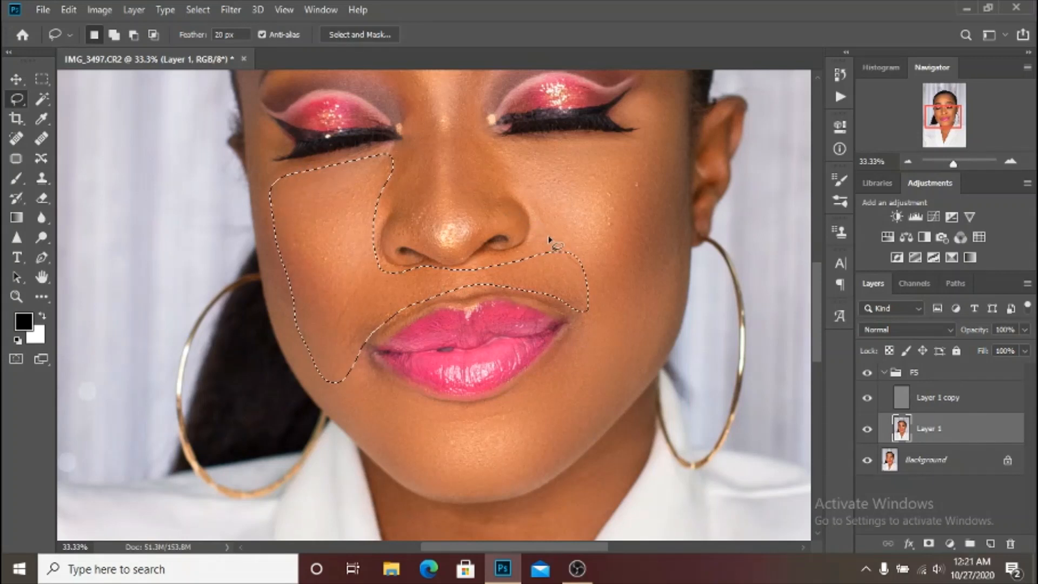
{"action": "scroll", "coordinate": [574, 511], "scroll_direction": "down", "scroll_amount": 3}
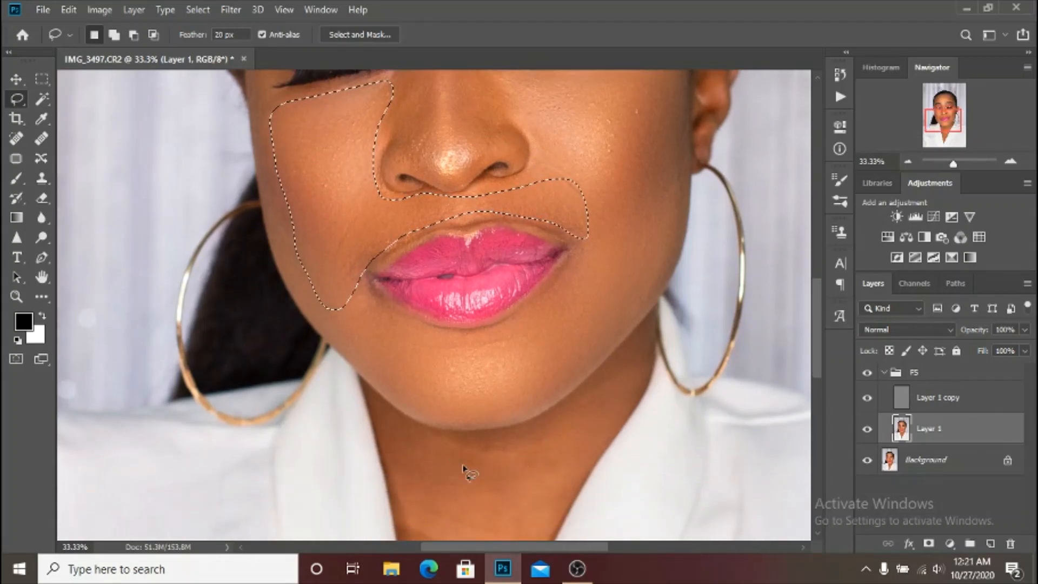
{"action": "scroll", "coordinate": [530, 400], "scroll_direction": "up", "scroll_amount": 5}
{"action": "key", "text": "ctrl+d"}
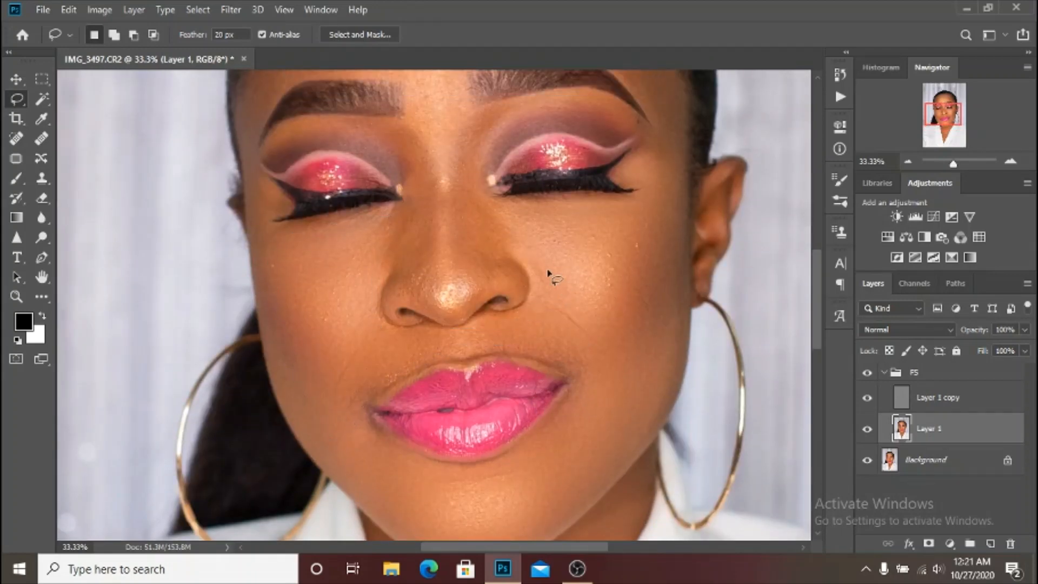
Outline the forehead between the hairline and the eyebrows on Layer 1 with the Lasso tool, and deselect it
{"action": "scroll", "coordinate": [524, 270], "scroll_direction": "up", "scroll_amount": 3}
{"action": "scroll", "coordinate": [522, 269], "scroll_direction": "up", "scroll_amount": 2}
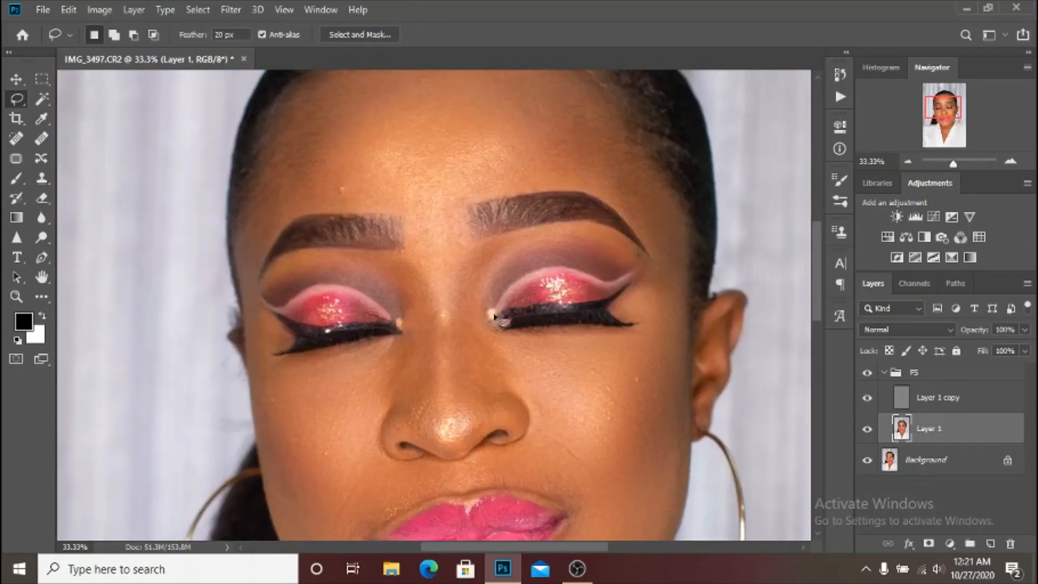
{"action": "scroll", "coordinate": [494, 317], "scroll_direction": "up", "scroll_amount": 4}
{"action": "mouse_move", "coordinate": [561, 202]}
{"action": "left_mouse_down"}
{"action": "mouse_move", "coordinate": [452, 169]}
{"action": "mouse_move", "coordinate": [357, 209]}
{"action": "mouse_move", "coordinate": [312, 250]}
{"action": "mouse_move", "coordinate": [331, 284]}
{"action": "mouse_move", "coordinate": [424, 301]}
{"action": "mouse_move", "coordinate": [537, 287]}
{"action": "mouse_move", "coordinate": [620, 253]}
{"action": "mouse_move", "coordinate": [616, 243]}
{"action": "left_mouse_up"}
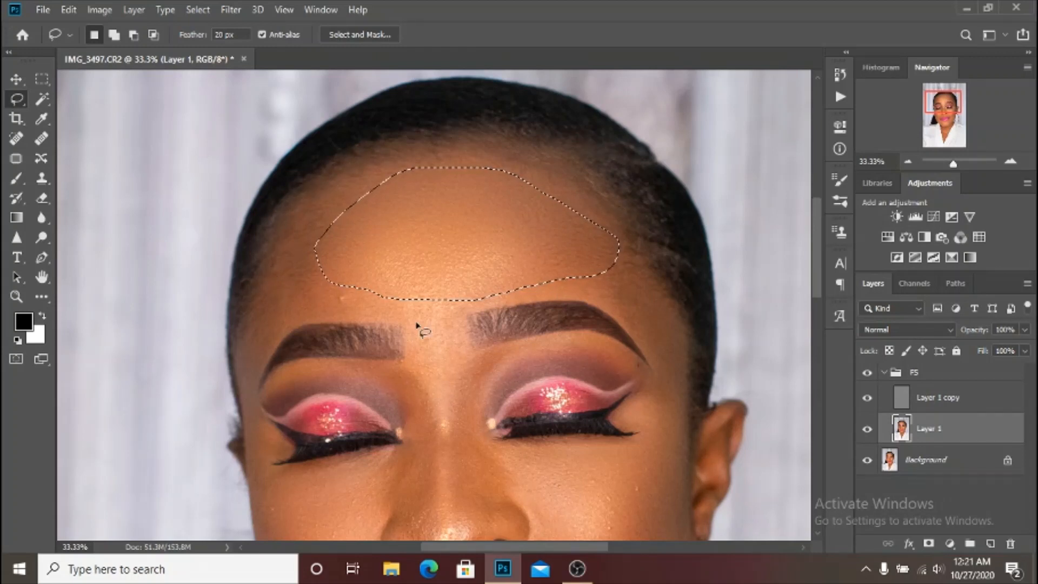
{"action": "key", "text": "ctrl+d"}
Lasso both upper eyelids and the bridge of the nose as one area below the eyebrows on Layer 1
{"action": "key", "text": "ctrl+minus"}
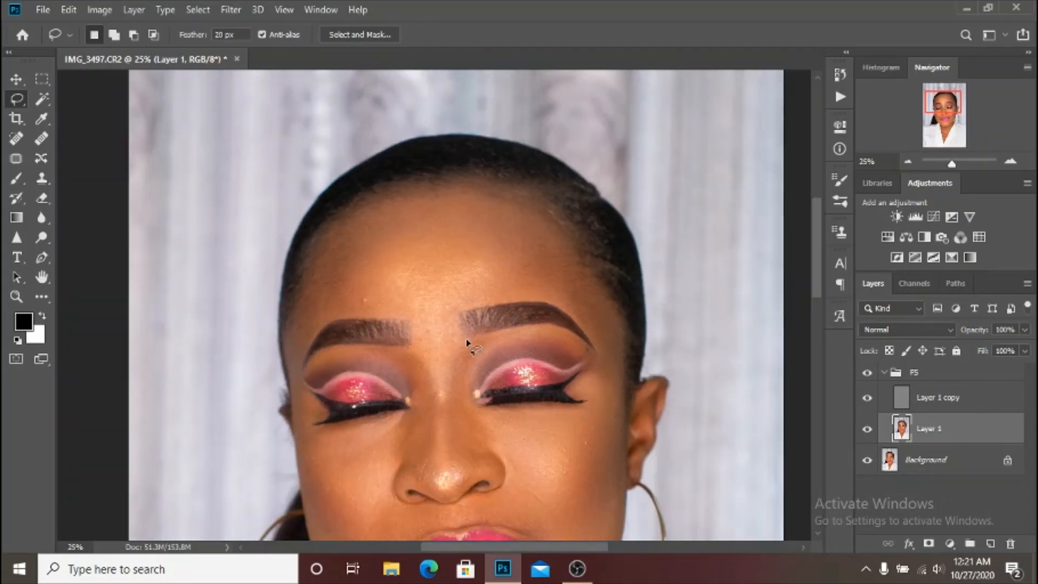
{"action": "key", "text": "ctrl+minus"}
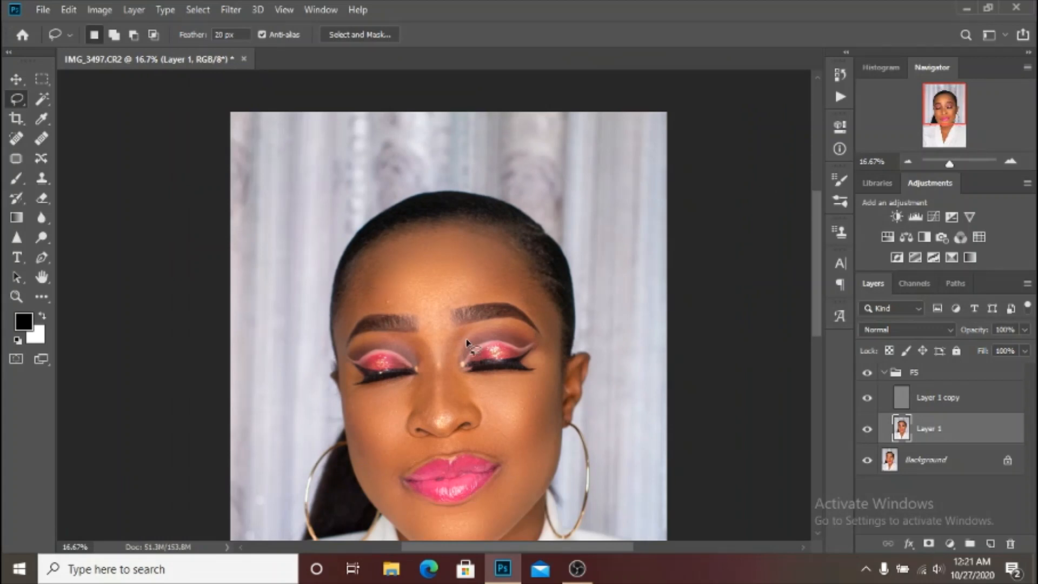
{"action": "scroll", "coordinate": [465, 340], "scroll_direction": "down", "scroll_amount": 5}
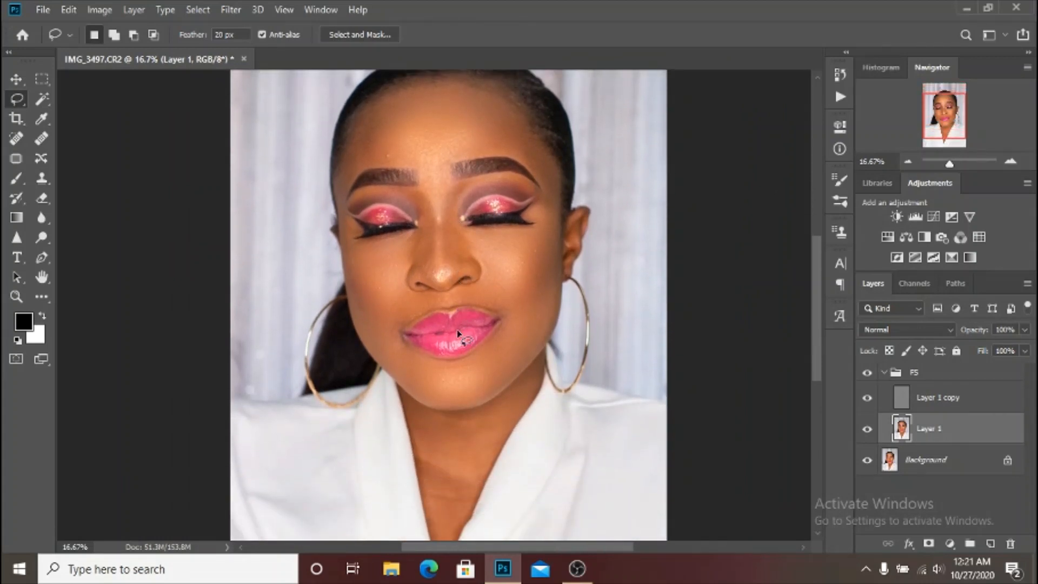
{"action": "scroll", "coordinate": [457, 332], "scroll_direction": "up", "scroll_amount": 2}
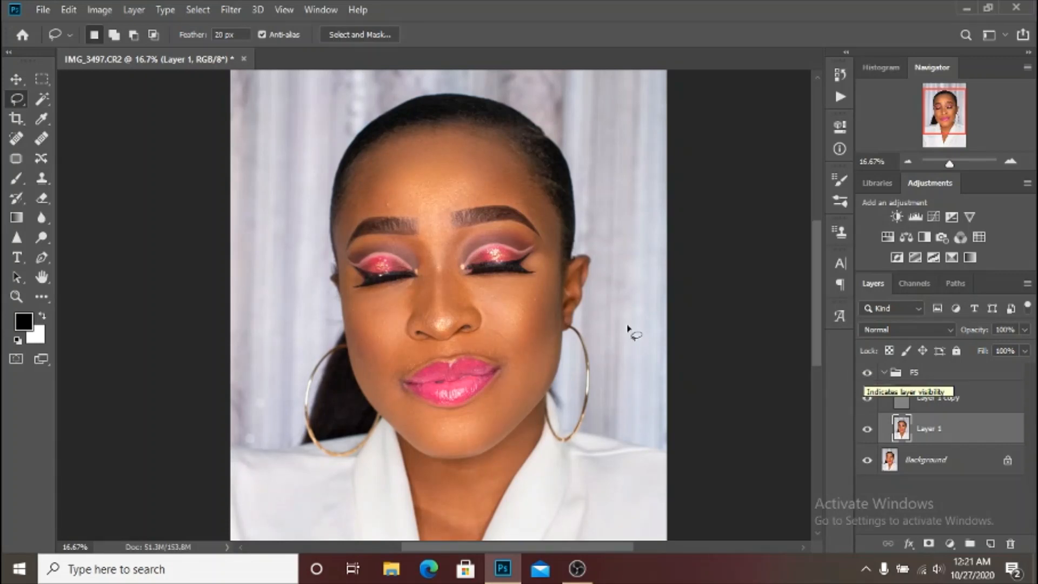
{"action": "key", "text": "ctrl+plus"}
{"action": "key", "text": "ctrl+plus"}
{"action": "key", "text": "ctrl+plus"}
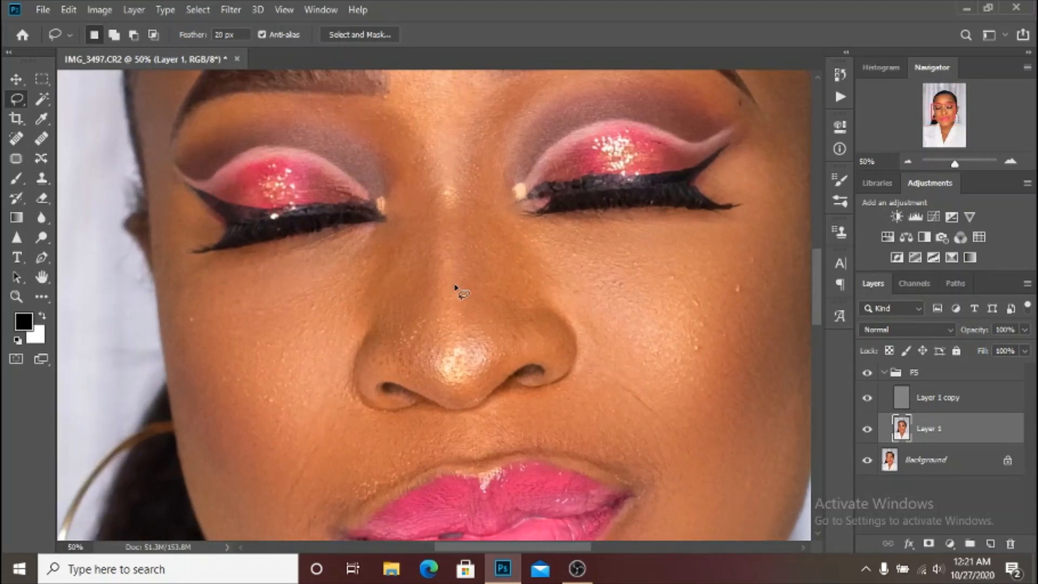
{"action": "scroll", "coordinate": [456, 287], "scroll_direction": "up", "scroll_amount": 2}
{"action": "scroll", "coordinate": [324, 219], "scroll_direction": "up", "scroll_amount": 2}
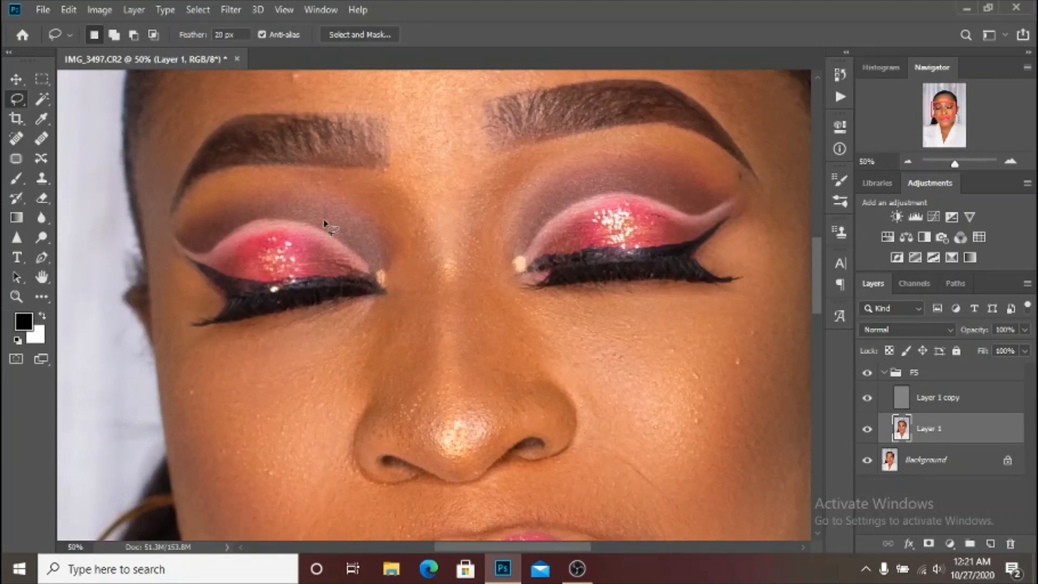
{"action": "scroll", "coordinate": [335, 214], "scroll_direction": "up", "scroll_amount": 2}
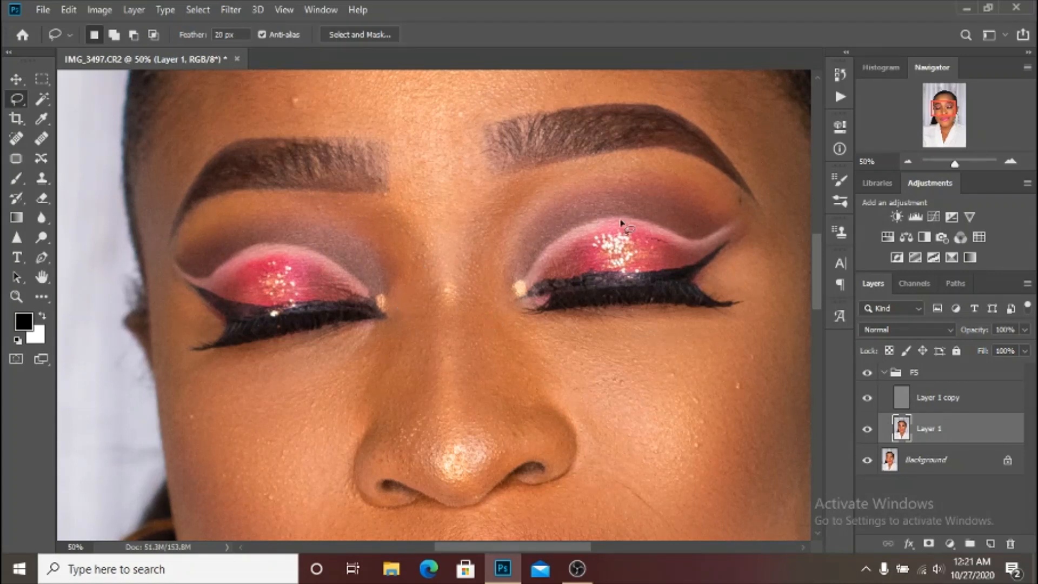
{"action": "left_click_drag", "start_coordinate": [616, 165], "coordinate": [508, 199]}
{"action": "mouse_move", "coordinate": [438, 131]}
{"action": "left_mouse_down"}
{"action": "mouse_move", "coordinate": [419, 213]}
{"action": "mouse_move", "coordinate": [324, 203]}
{"action": "mouse_move", "coordinate": [224, 211]}
{"action": "mouse_move", "coordinate": [200, 266]}
{"action": "mouse_move", "coordinate": [265, 284]}
{"action": "mouse_move", "coordinate": [511, 276]}
{"action": "mouse_move", "coordinate": [707, 242]}
{"action": "mouse_move", "coordinate": [727, 190]}
{"action": "mouse_move", "coordinate": [665, 165]}
{"action": "left_mouse_up"}
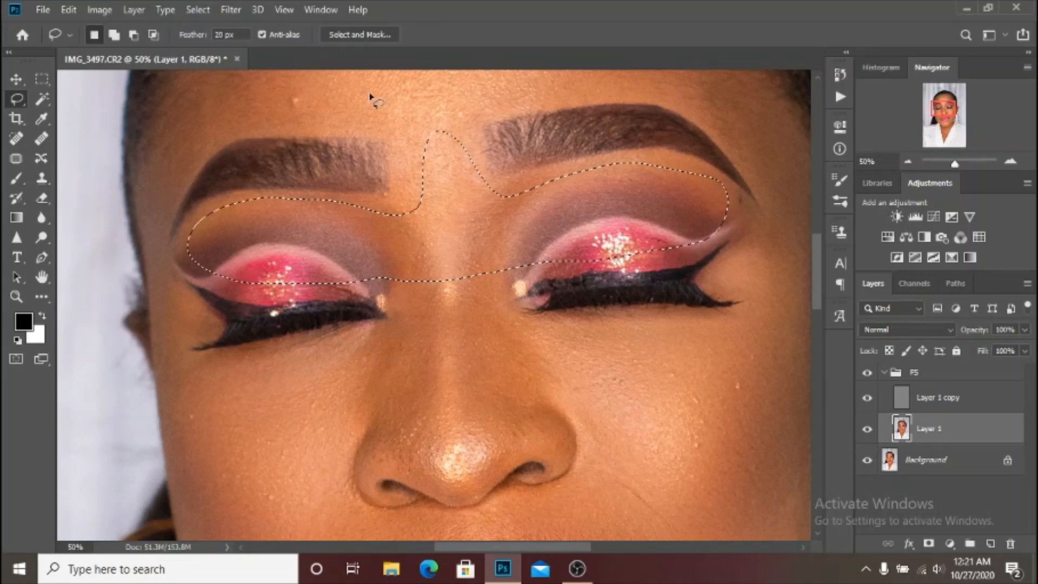
Apply a Gaussian Blur with a 20-pixel radius to the selected eyelid and nose-bridge area on Layer 1, and deselect it
{"action": "left_click", "coordinate": [231, 10]}
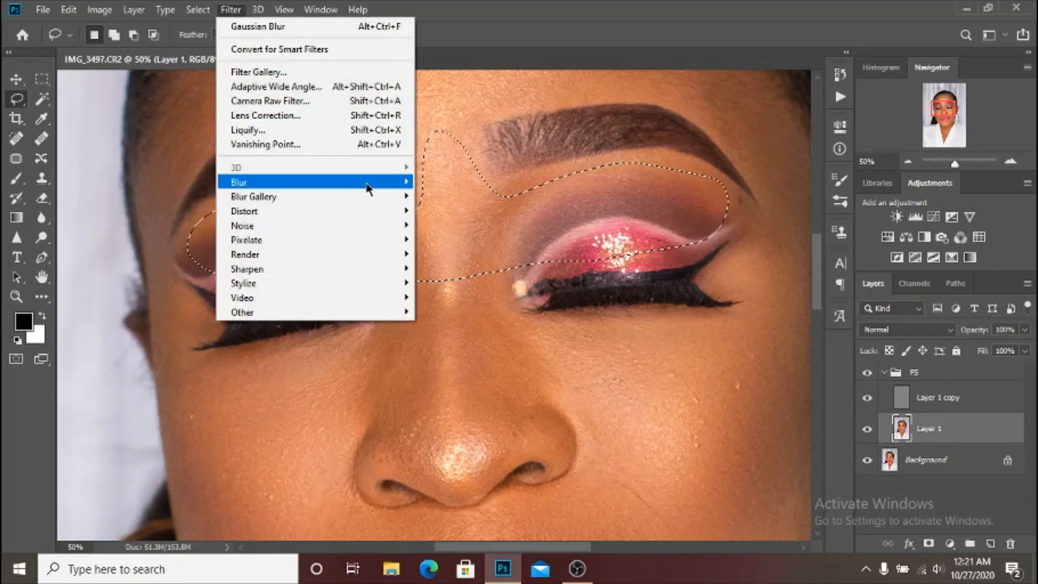
{"action": "mouse_move", "coordinate": [368, 184]}
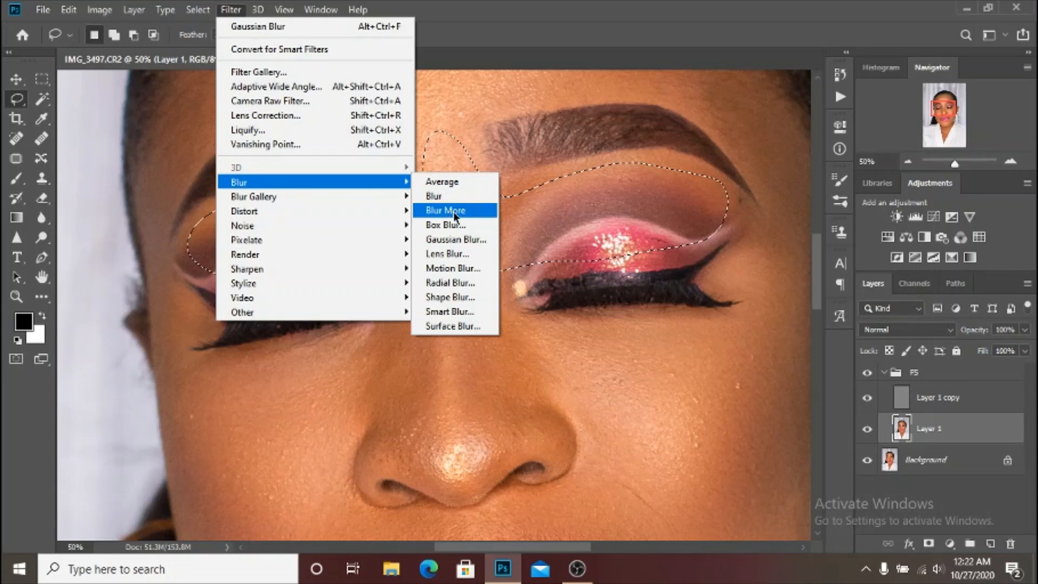
{"action": "left_click", "coordinate": [457, 240]}
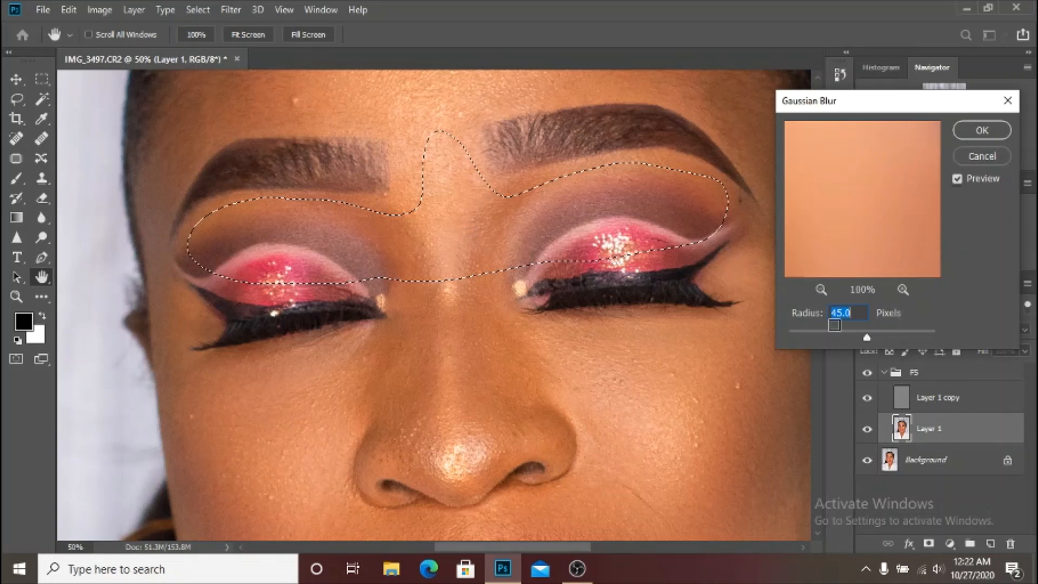
{"action": "type", "text": "20"}
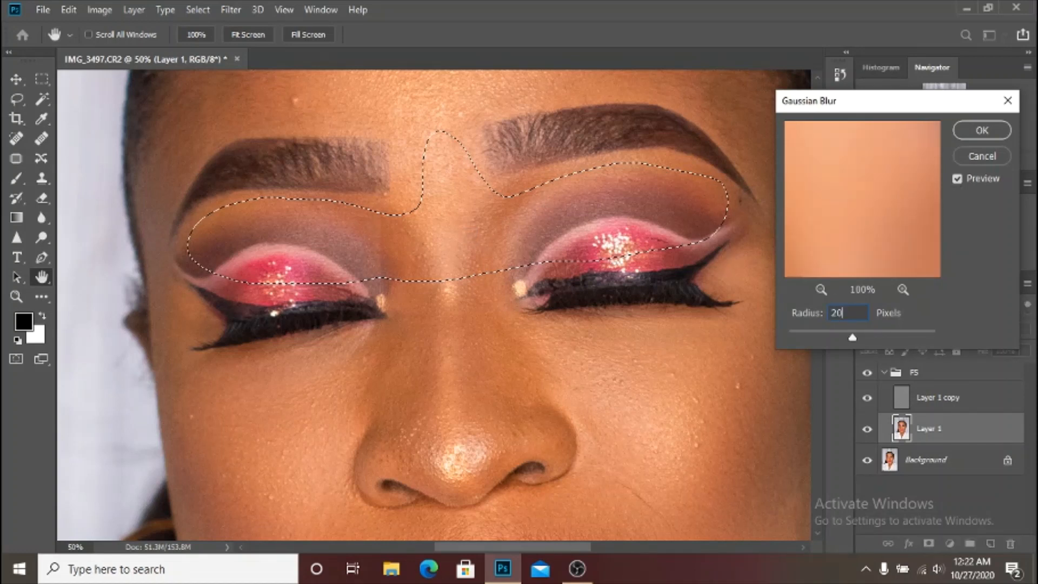
{"action": "left_click", "coordinate": [957, 179]}
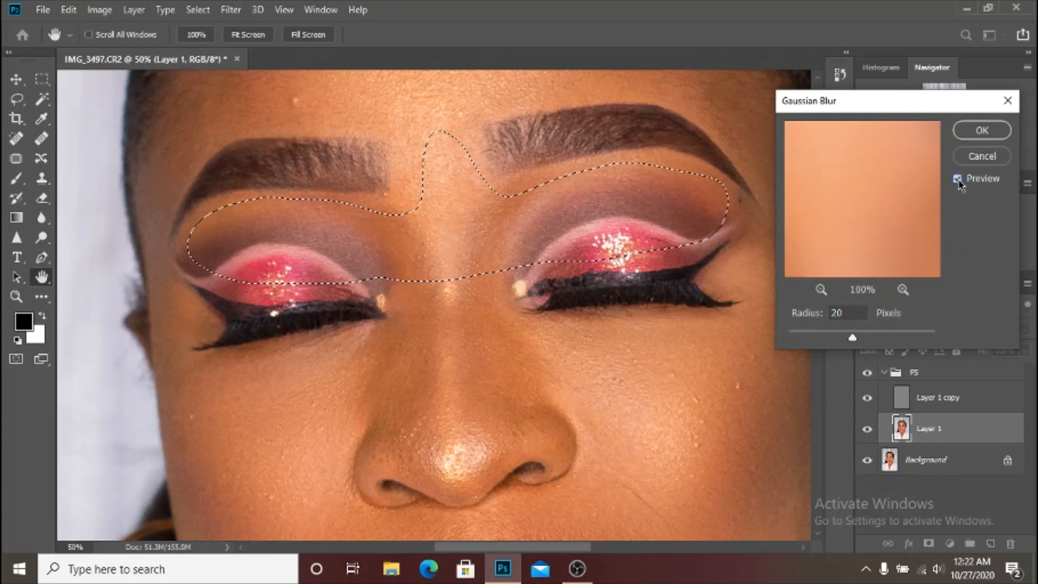
{"action": "left_click", "coordinate": [982, 130]}
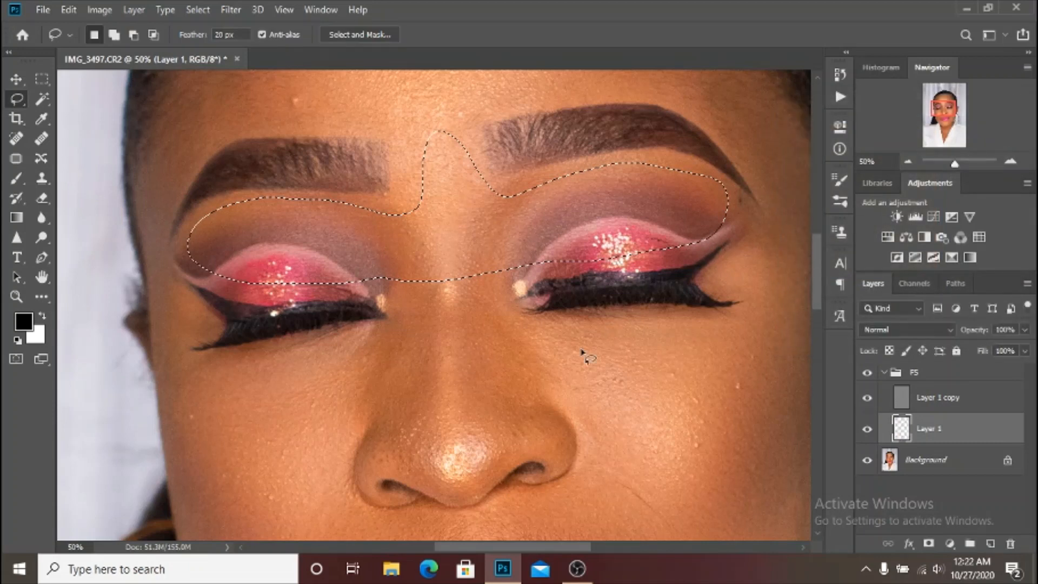
{"action": "key", "text": "ctrl+d"}
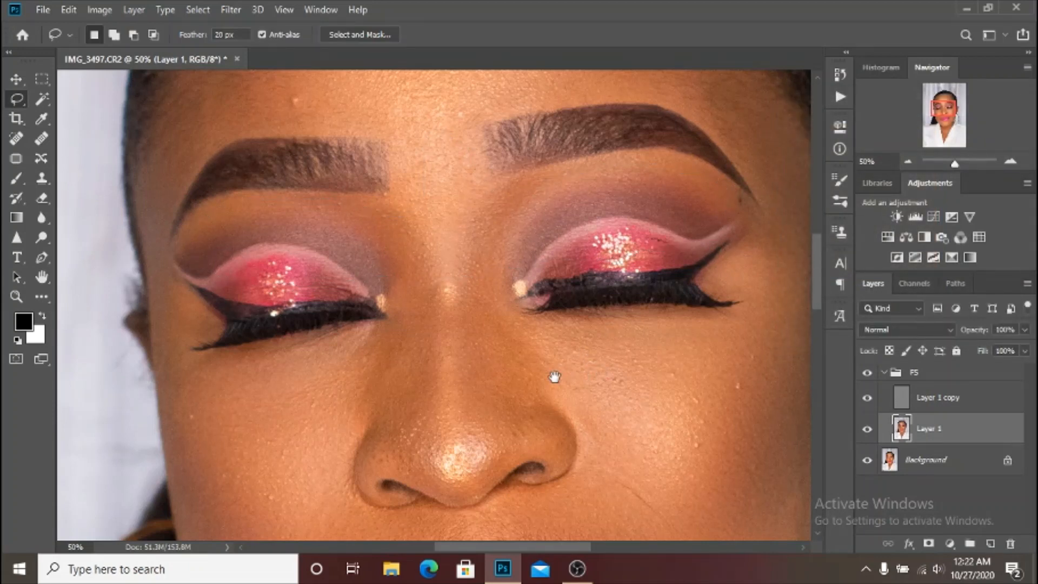
Examine the smoothed face and compare it with the original by switching the FS group's visibility
{"action": "mouse_move", "coordinate": [555, 376]}
{"action": "left_mouse_down"}
{"action": "mouse_move", "coordinate": [534, 317]}
{"action": "mouse_move", "coordinate": [471, 247]}
{"action": "mouse_move", "coordinate": [456, 193]}
{"action": "mouse_move", "coordinate": [414, 134]}
{"action": "mouse_move", "coordinate": [391, 181]}
{"action": "mouse_move", "coordinate": [378, 320]}
{"action": "mouse_move", "coordinate": [355, 395]}
{"action": "mouse_move", "coordinate": [426, 437]}
{"action": "mouse_move", "coordinate": [541, 372]}
{"action": "left_mouse_up"}
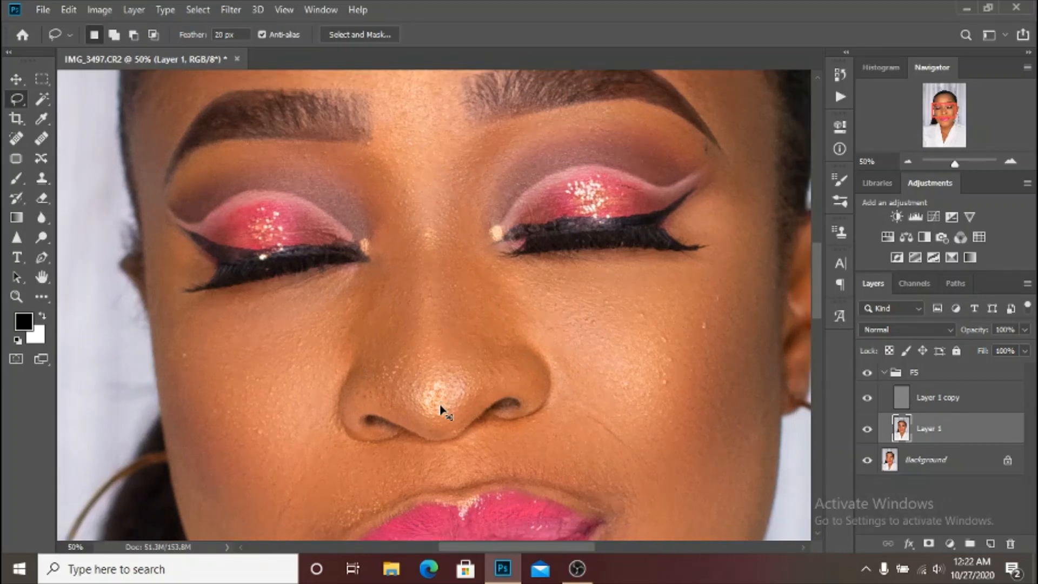
{"action": "key", "text": "ctrl+minus"}
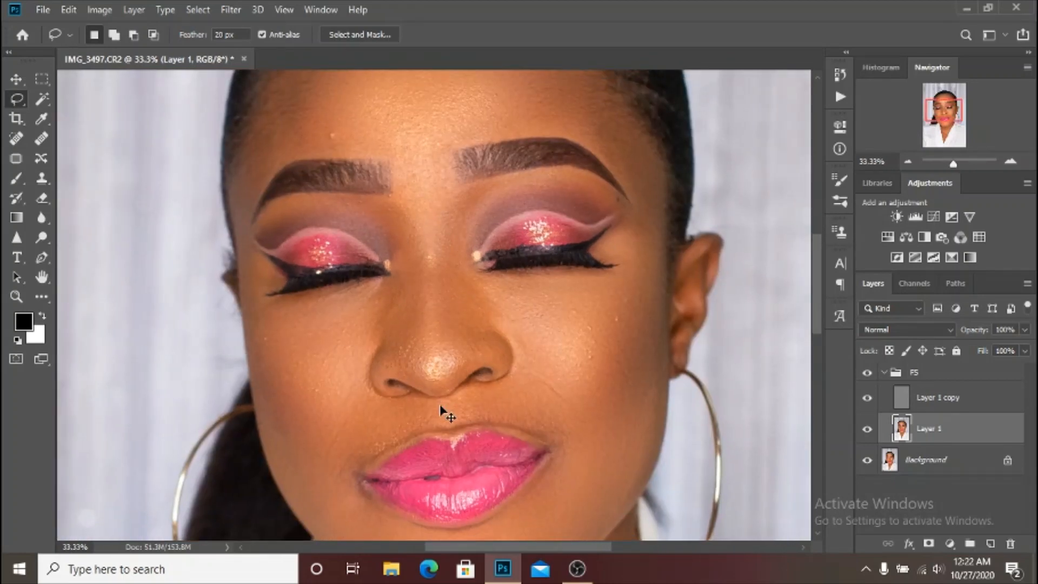
{"action": "key", "text": "ctrl+minus"}
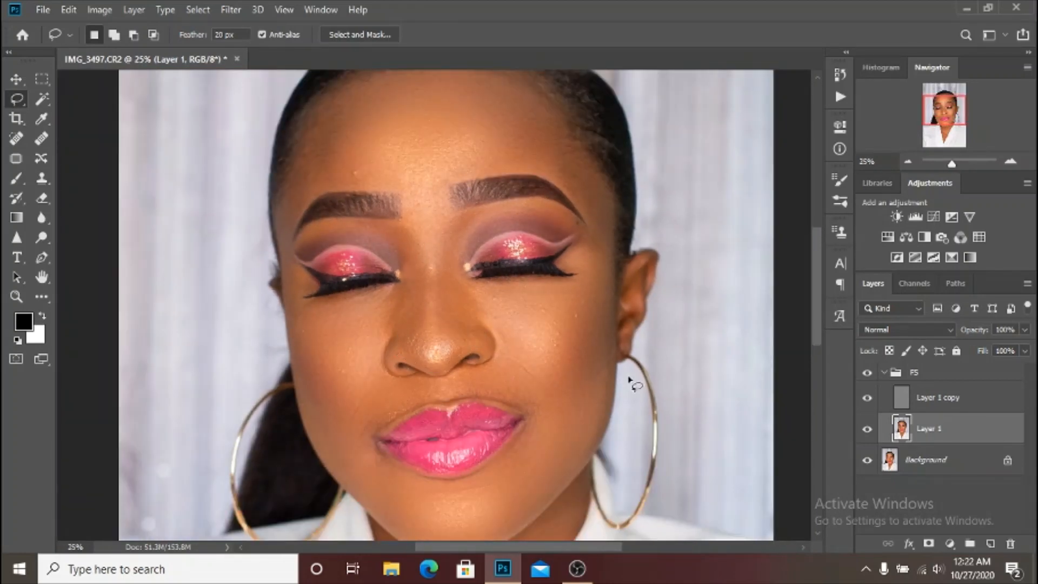
{"action": "scroll", "coordinate": [497, 317], "scroll_direction": "down", "scroll_amount": 2}
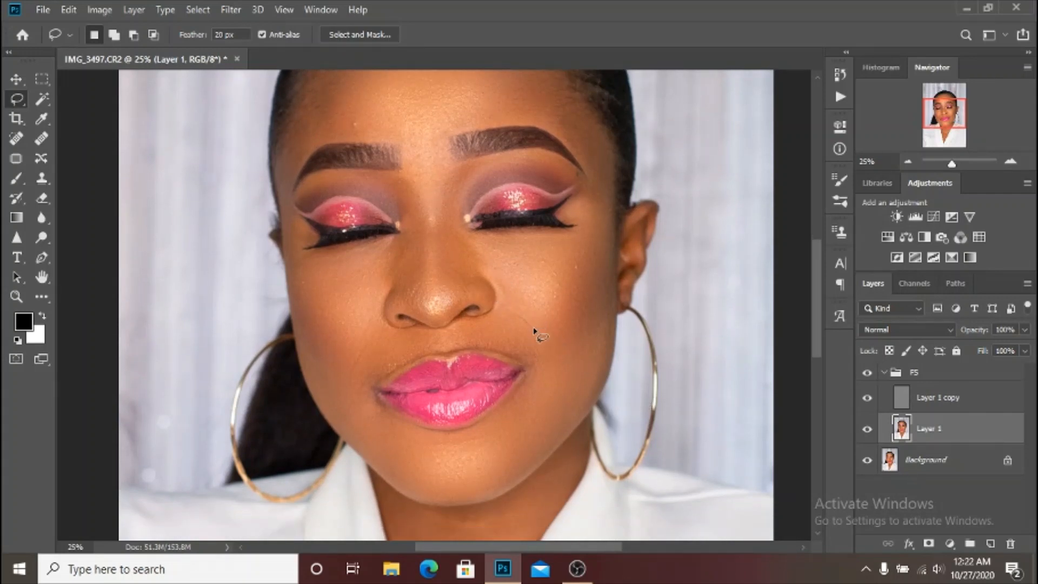
{"action": "scroll", "coordinate": [534, 330], "scroll_direction": "down", "scroll_amount": 1}
{"action": "scroll", "coordinate": [536, 330], "scroll_direction": "down", "scroll_amount": 2}
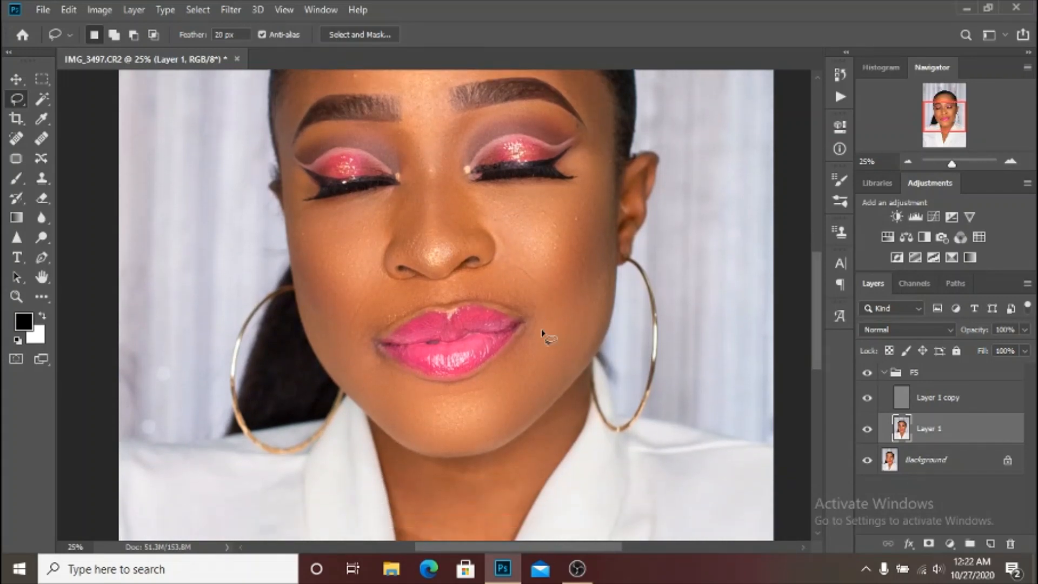
{"action": "scroll", "coordinate": [542, 330], "scroll_direction": "up", "scroll_amount": 3}
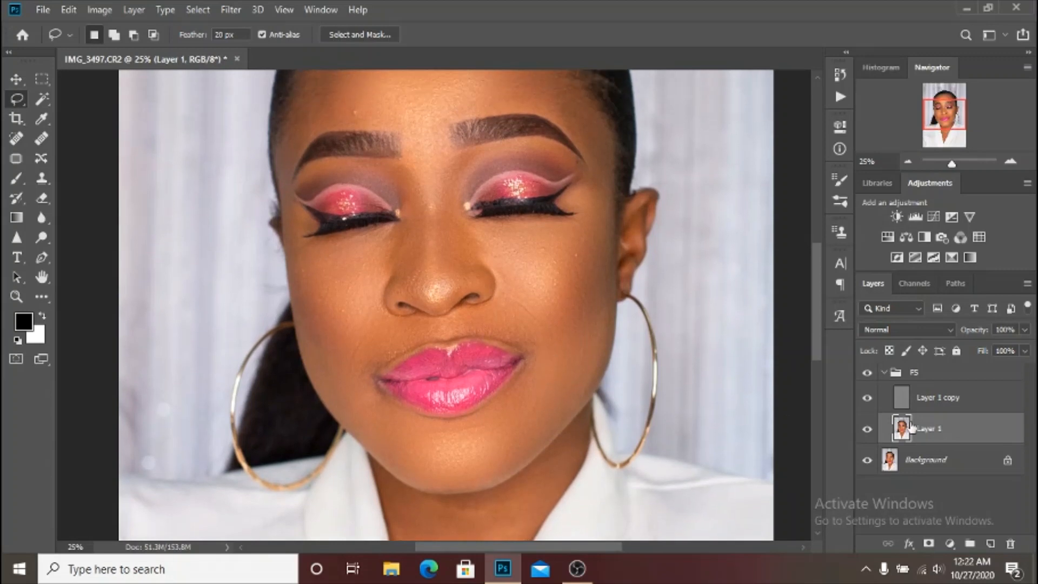
{"action": "left_click", "coordinate": [868, 374]}
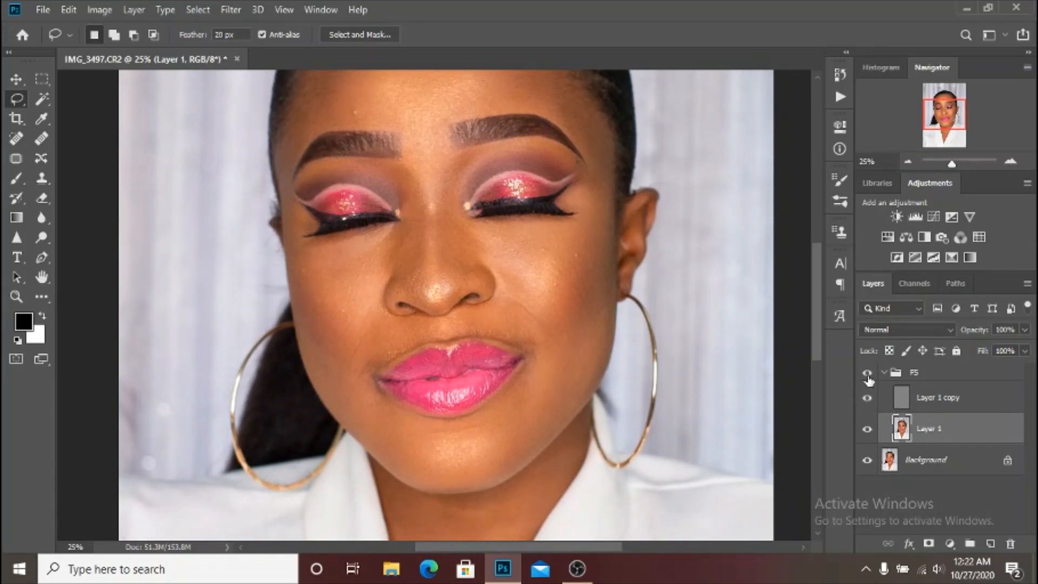
{"action": "left_click", "coordinate": [867, 374]}
Lasso the neck skin on Layer 1 from just below the jawline down into the V of the collar
{"action": "scroll", "coordinate": [516, 406], "scroll_direction": "down", "scroll_amount": 6}
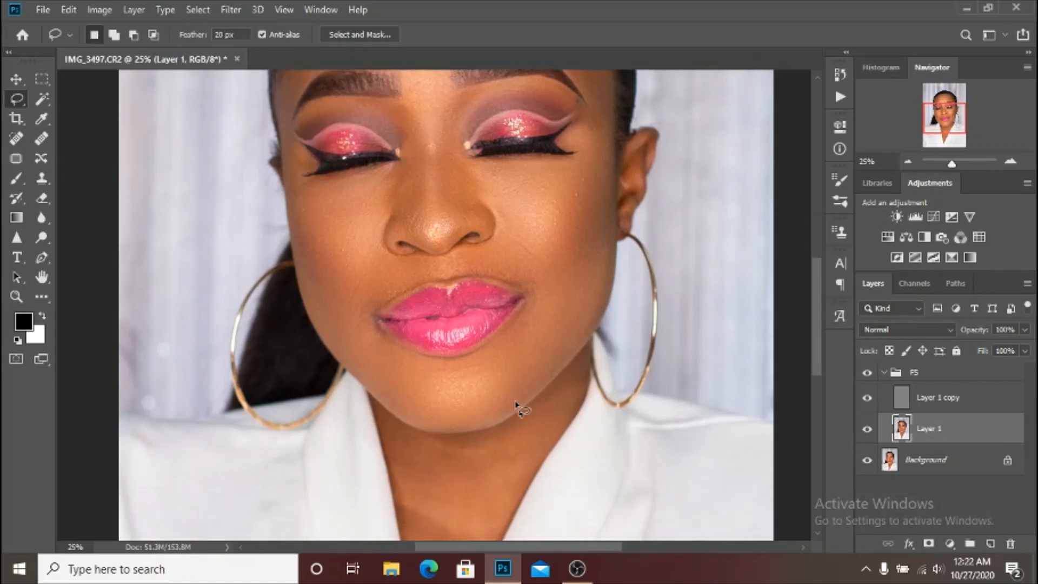
{"action": "scroll", "coordinate": [514, 402], "scroll_direction": "down", "scroll_amount": 1}
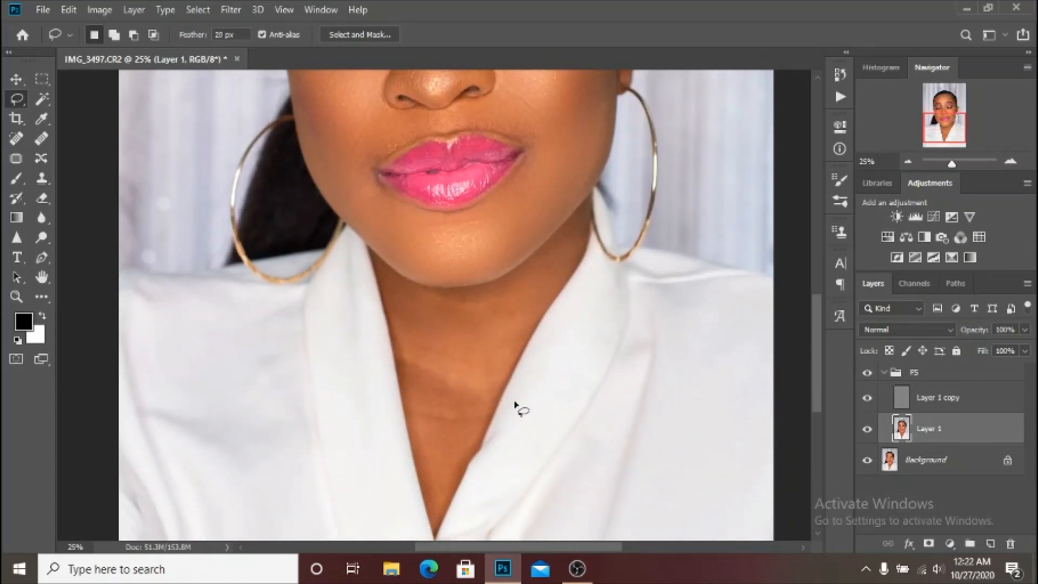
{"action": "key", "text": "ctrl+plus"}
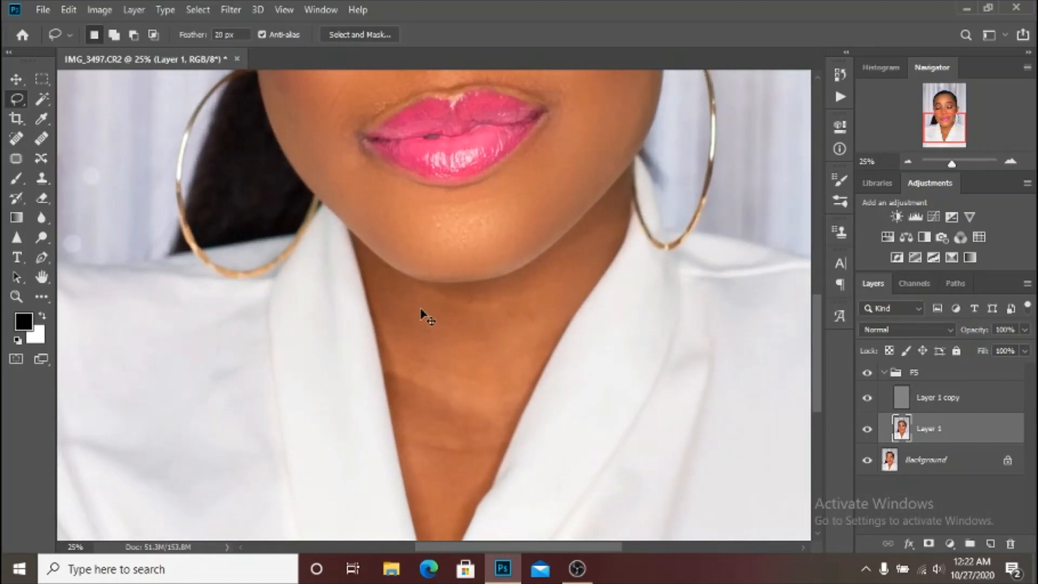
{"action": "key", "text": "ctrl+plus"}
{"action": "mouse_move", "coordinate": [416, 300]}
{"action": "left_mouse_down"}
{"action": "mouse_move", "coordinate": [491, 299]}
{"action": "mouse_move", "coordinate": [563, 259]}
{"action": "mouse_move", "coordinate": [606, 211]}
{"action": "mouse_move", "coordinate": [567, 259]}
{"action": "mouse_move", "coordinate": [514, 394]}
{"action": "mouse_move", "coordinate": [580, 204]}
{"action": "mouse_move", "coordinate": [501, 375]}
{"action": "left_mouse_up"}
{"action": "key", "text": "space"}
{"action": "mouse_move", "coordinate": [481, 281]}
{"action": "left_mouse_down"}
{"action": "mouse_move", "coordinate": [466, 167]}
{"action": "mouse_move", "coordinate": [438, 85]}
{"action": "left_mouse_up"}
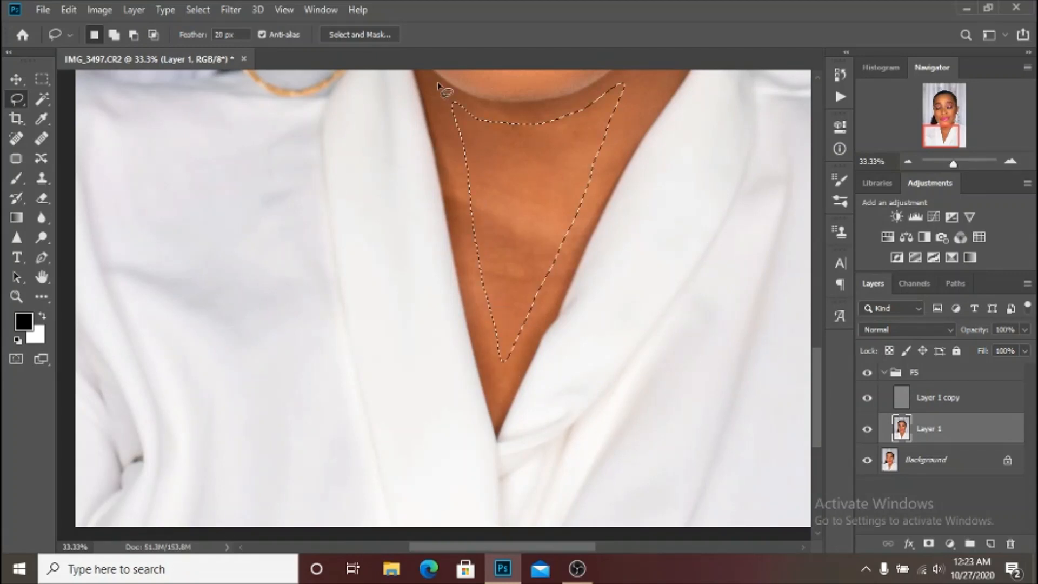
Apply a Gaussian Blur with a 50-pixel radius to the selected neck area on Layer 1, and clear the selection
{"action": "left_click", "coordinate": [237, 15]}
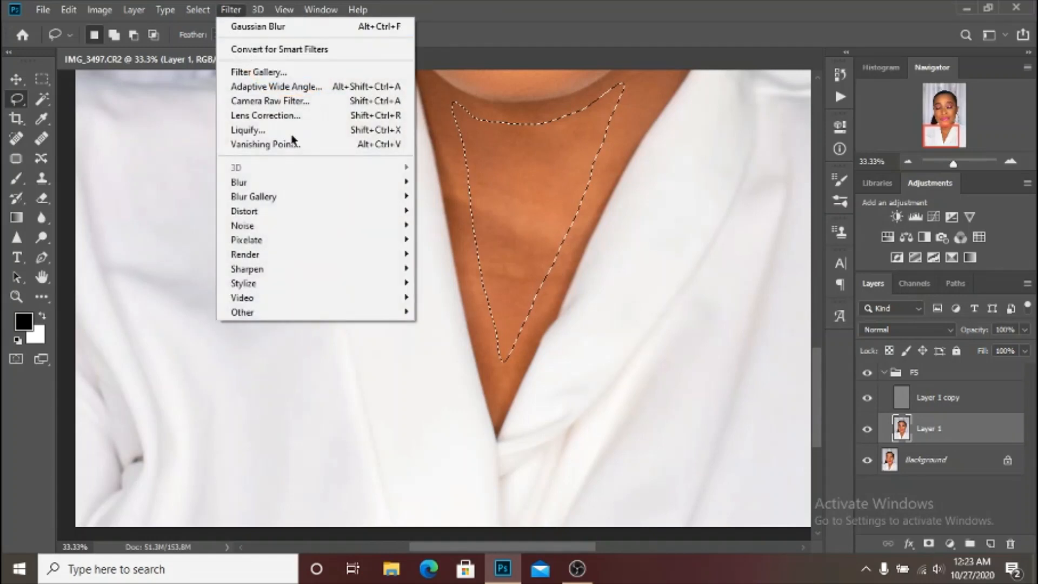
{"action": "mouse_move", "coordinate": [396, 187]}
{"action": "left_click", "coordinate": [457, 240]}
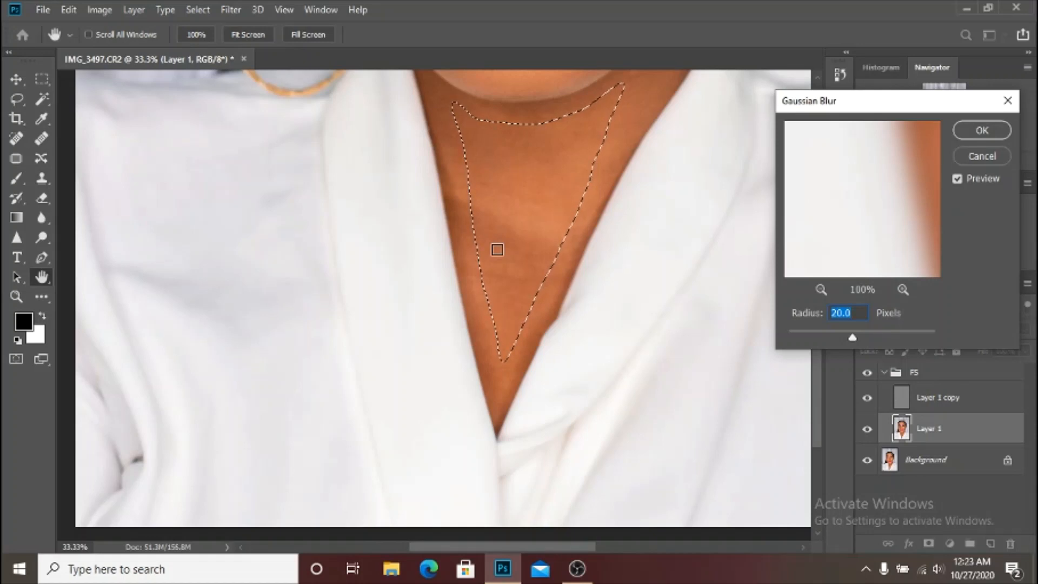
{"action": "type", "text": "30"}
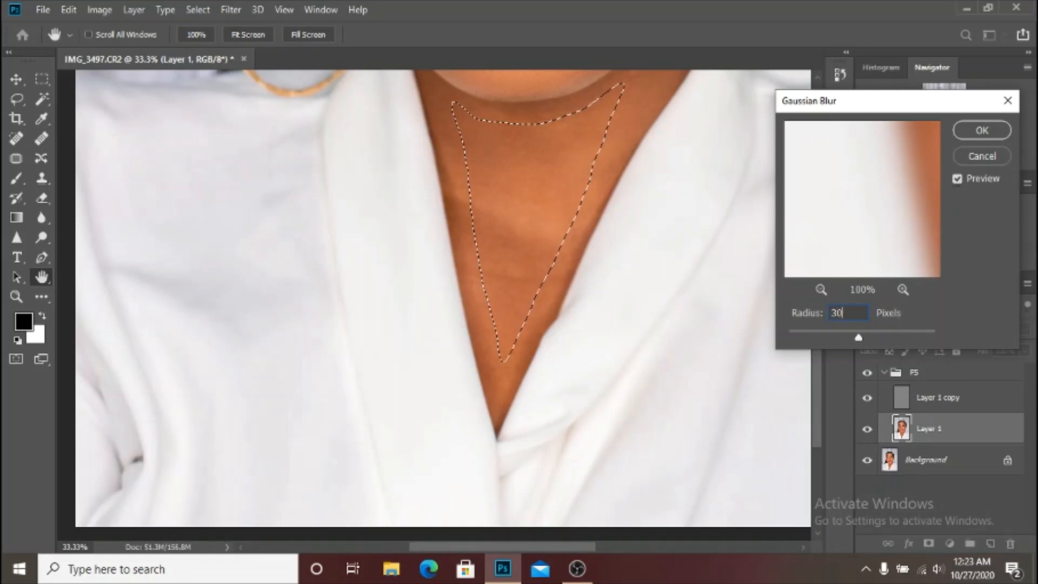
{"action": "key", "text": "BackSpace"}
{"action": "key", "text": "BackSpace"}
{"action": "type", "text": "50"}
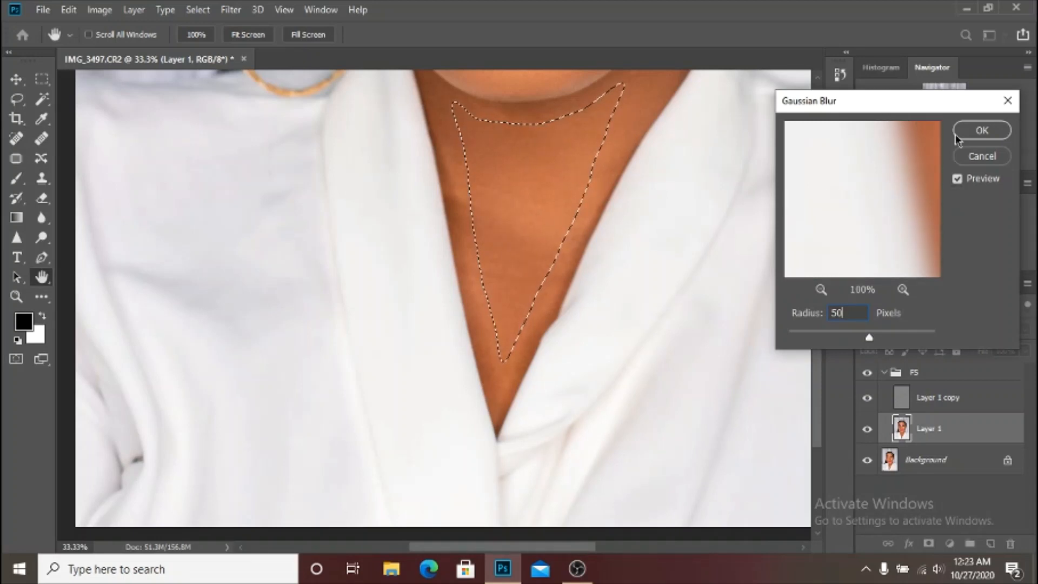
{"action": "left_click", "coordinate": [978, 136]}
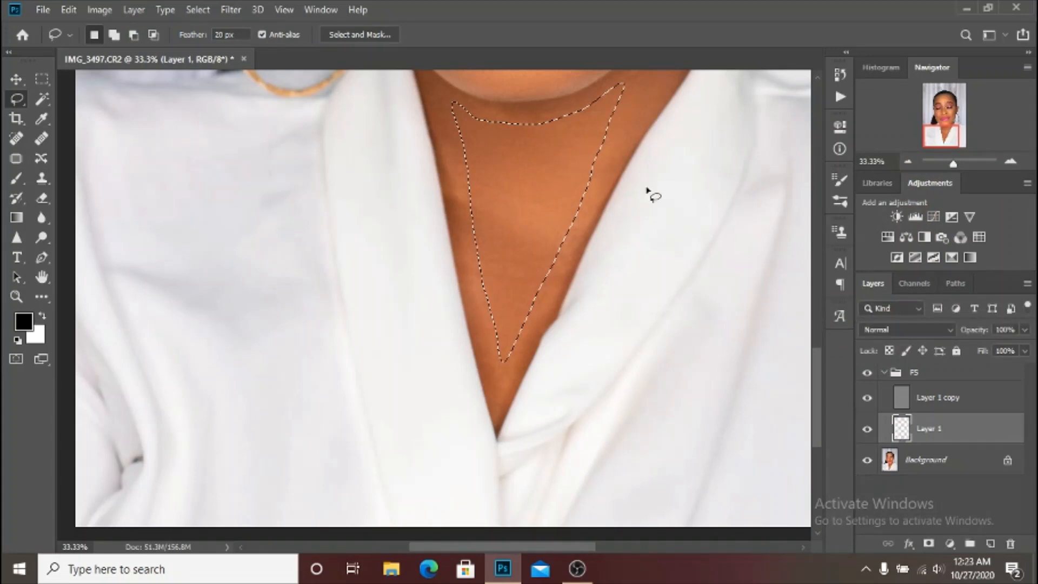
{"action": "key", "text": "ctrl+d"}
Compare the whole portrait with and without the retouching by toggling the FS group's visibility
{"action": "key", "text": "ctrl+minus"}
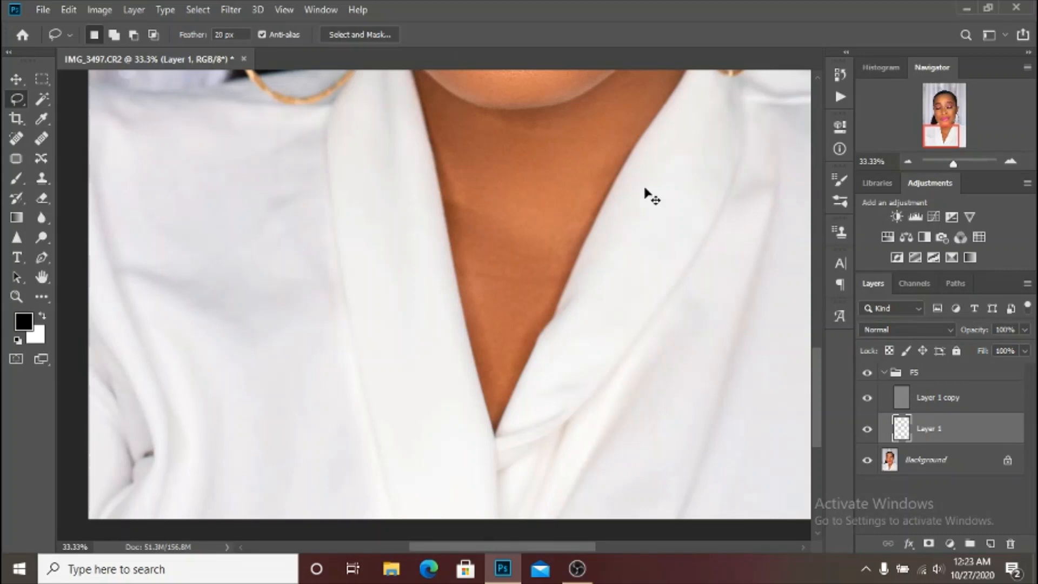
{"action": "scroll", "coordinate": [651, 197], "scroll_direction": "down", "scroll_amount": 3}
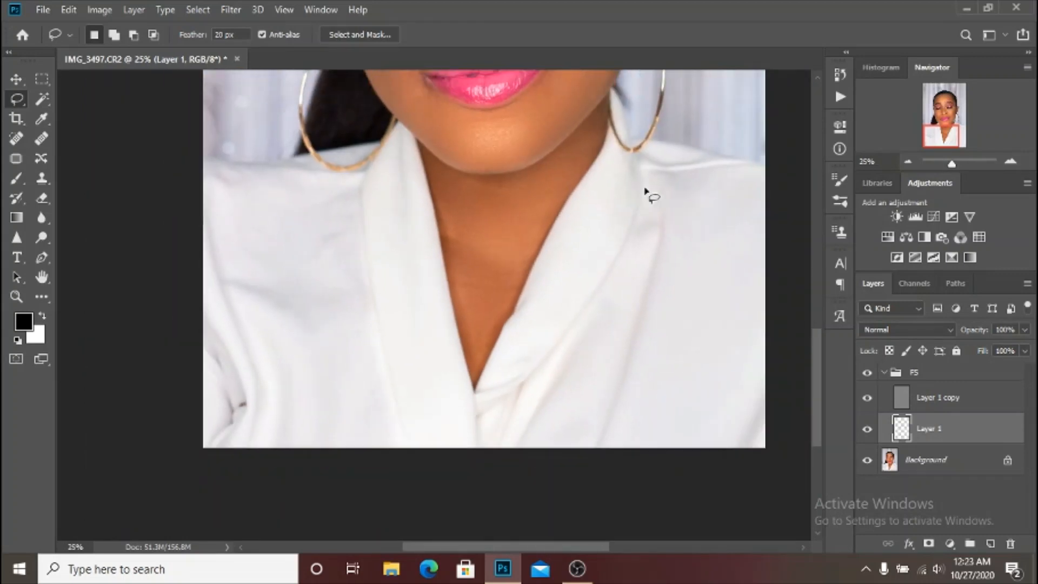
{"action": "scroll", "coordinate": [649, 346], "scroll_direction": "up", "scroll_amount": 3}
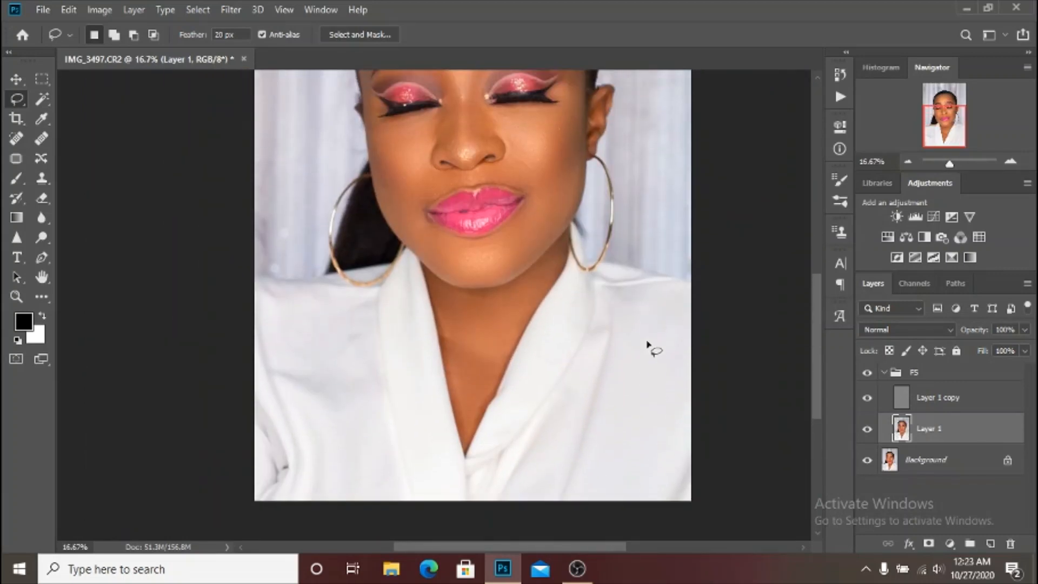
{"action": "scroll", "coordinate": [648, 347], "scroll_direction": "up", "scroll_amount": 5}
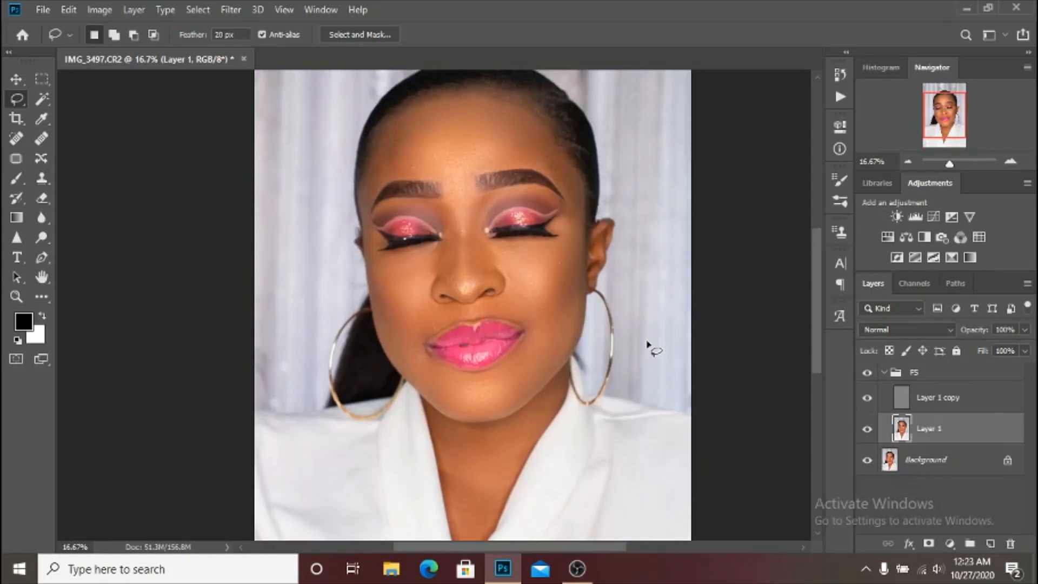
{"action": "left_click", "coordinate": [867, 373]}
{"action": "left_click", "coordinate": [866, 373]}
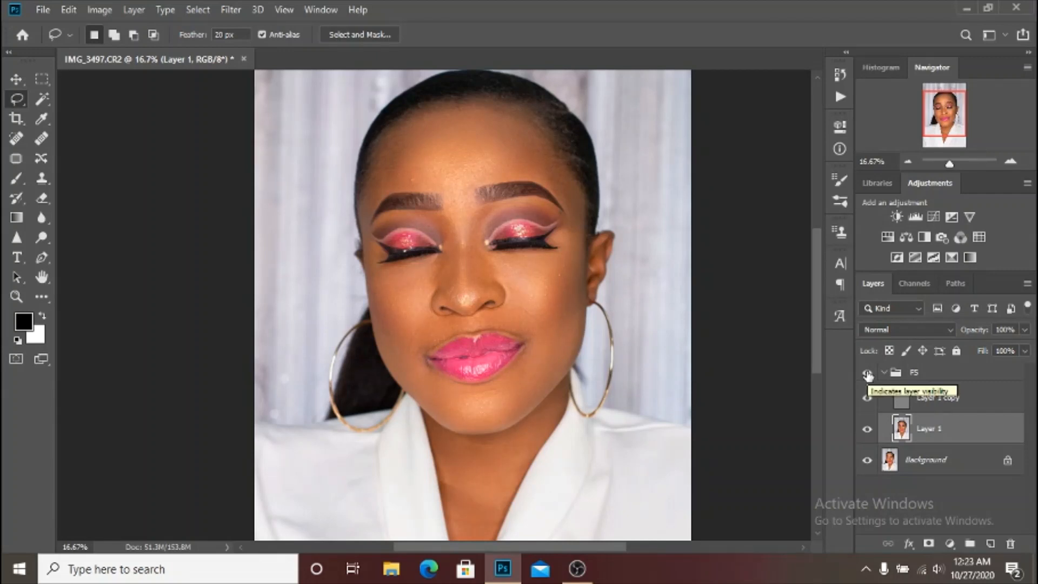
Rename Layer 1 copy in the FS group as "skin textures"
{"action": "left_click", "coordinate": [988, 397]}
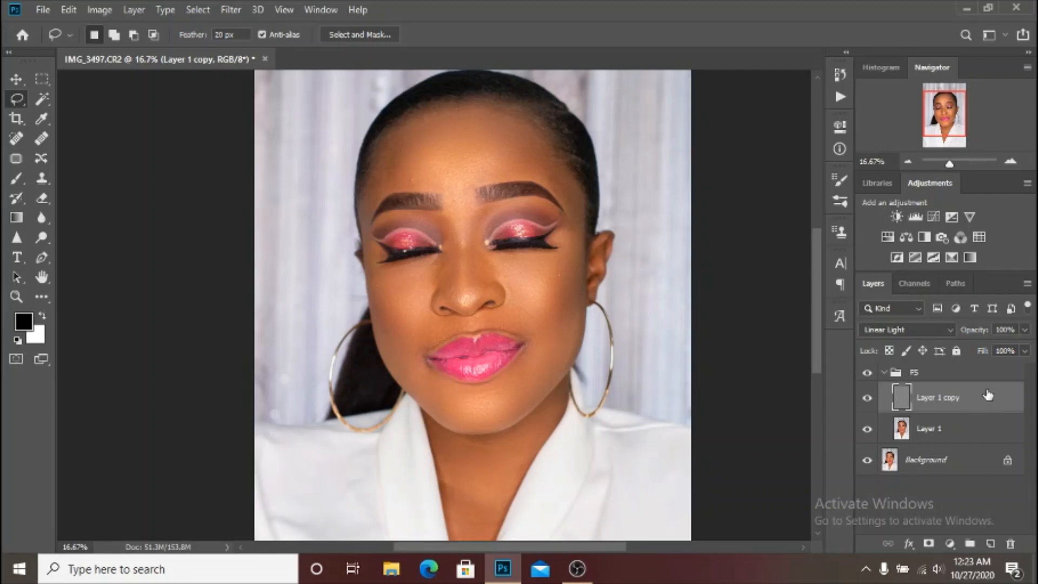
{"action": "double_click", "coordinate": [943, 399]}
{"action": "type", "text": "skin"}
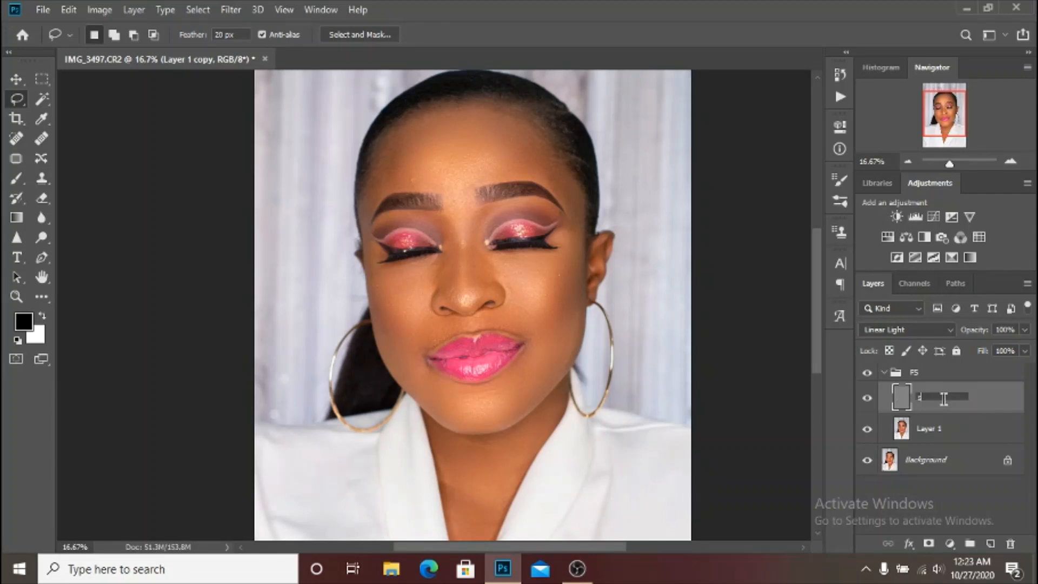
{"action": "type", "text": " textures"}
{"action": "key", "text": "Return"}
{"action": "double_click", "coordinate": [946, 404]}
{"action": "left_click", "coordinate": [943, 399]}
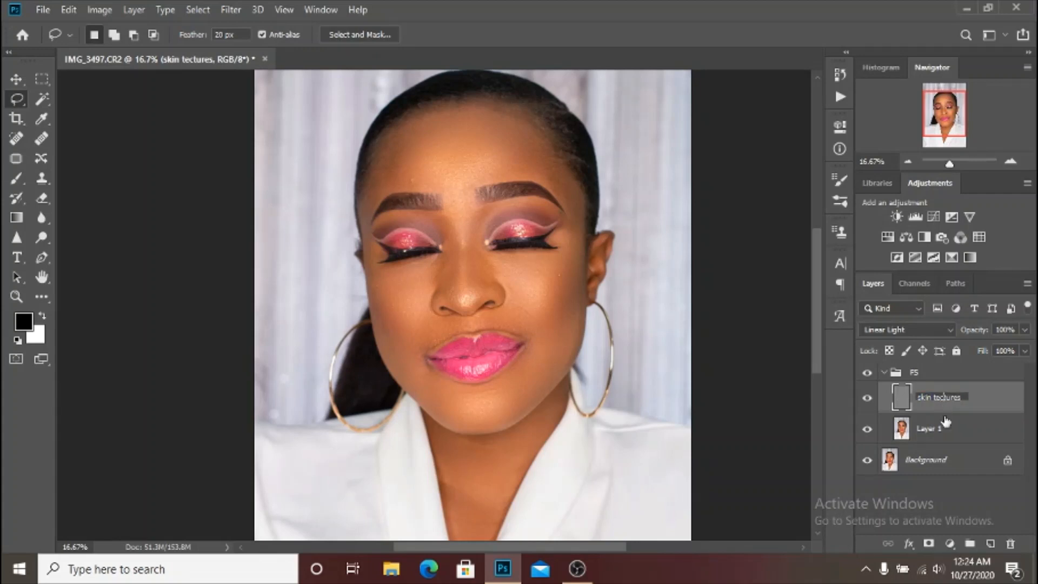
{"action": "key", "text": "BackSpace"}
{"action": "type", "text": "x"}
{"action": "key", "text": "Return"}
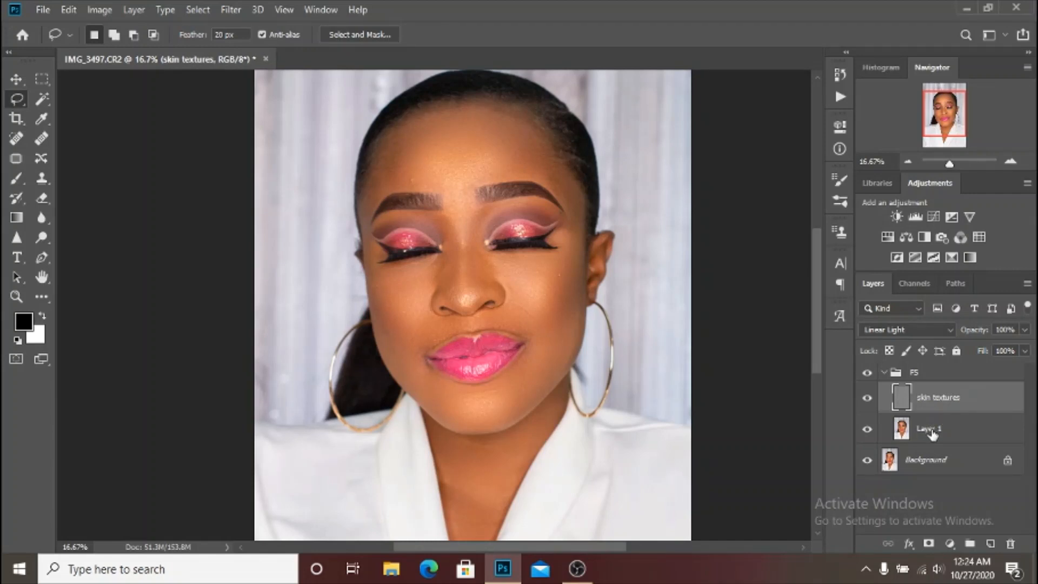
Rename Layer 1 in the FS group as "skin color"
{"action": "double_click", "coordinate": [930, 429]}
{"action": "type", "text": "skin color"}
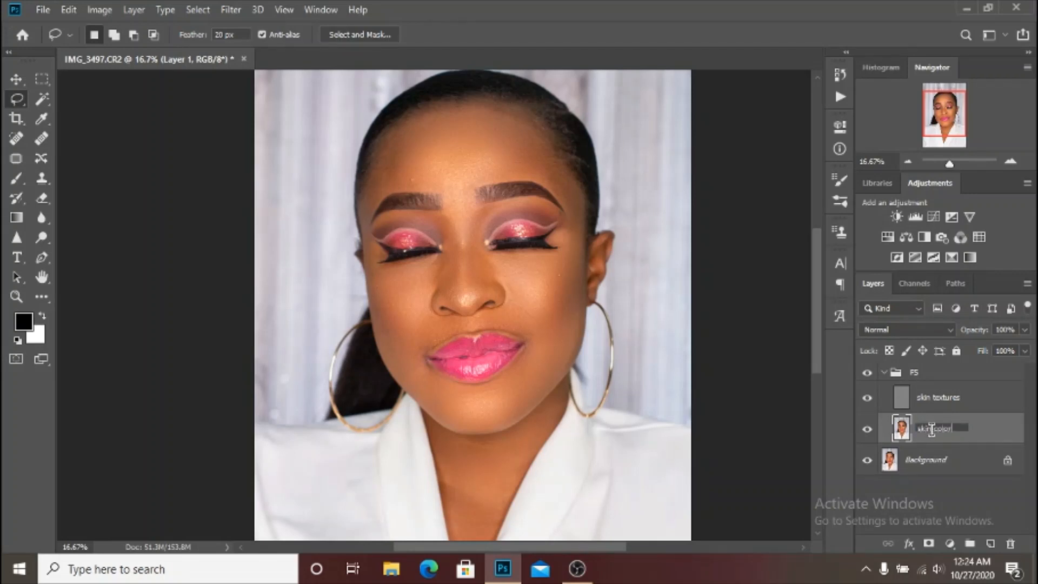
{"action": "key", "text": "Return"}
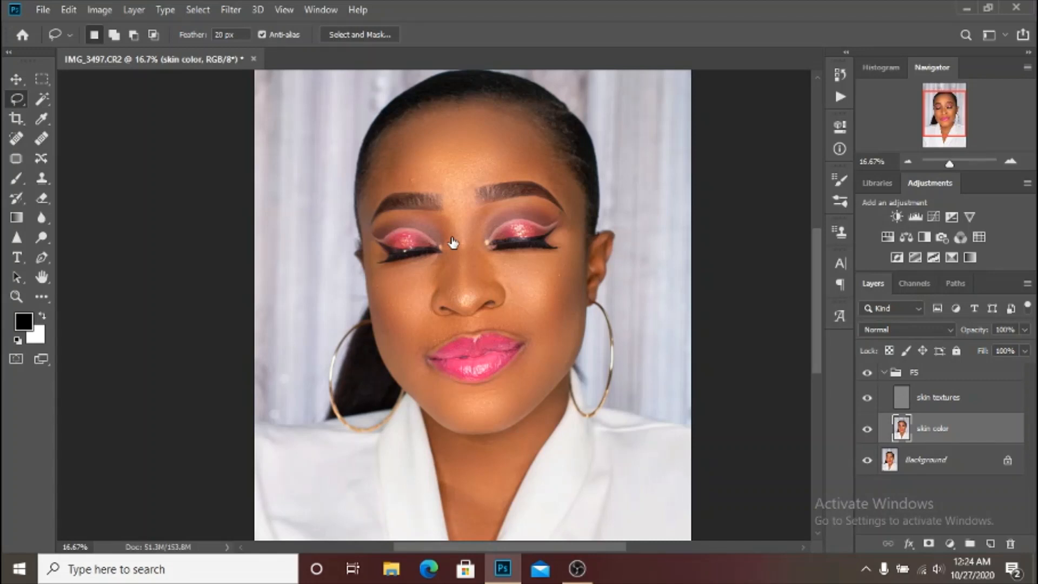
{"action": "key", "text": "ctrl+plus"}
{"action": "key", "text": "ctrl+plus"}
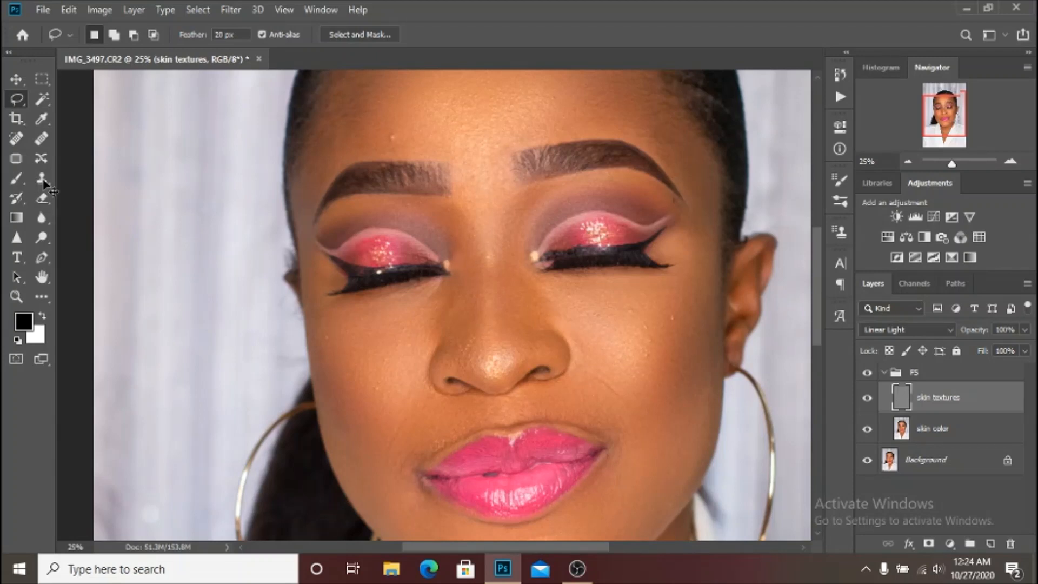
Take up the Clone Stamp for the skin textures layer and enlarge its soft brush to 82 px at the forehead blemish
{"action": "key", "text": "ctrl+plus"}
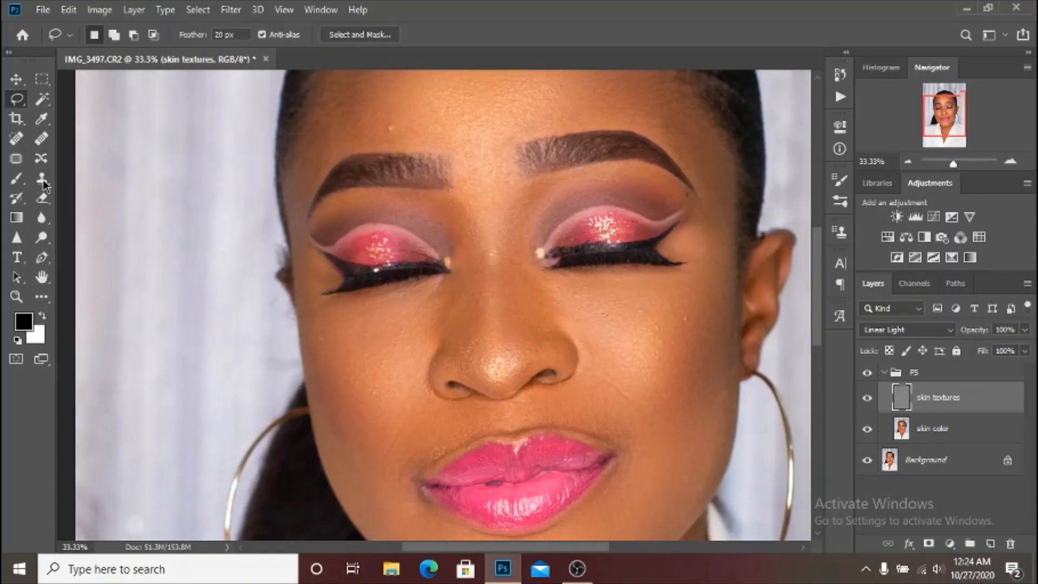
{"action": "left_click", "coordinate": [42, 179]}
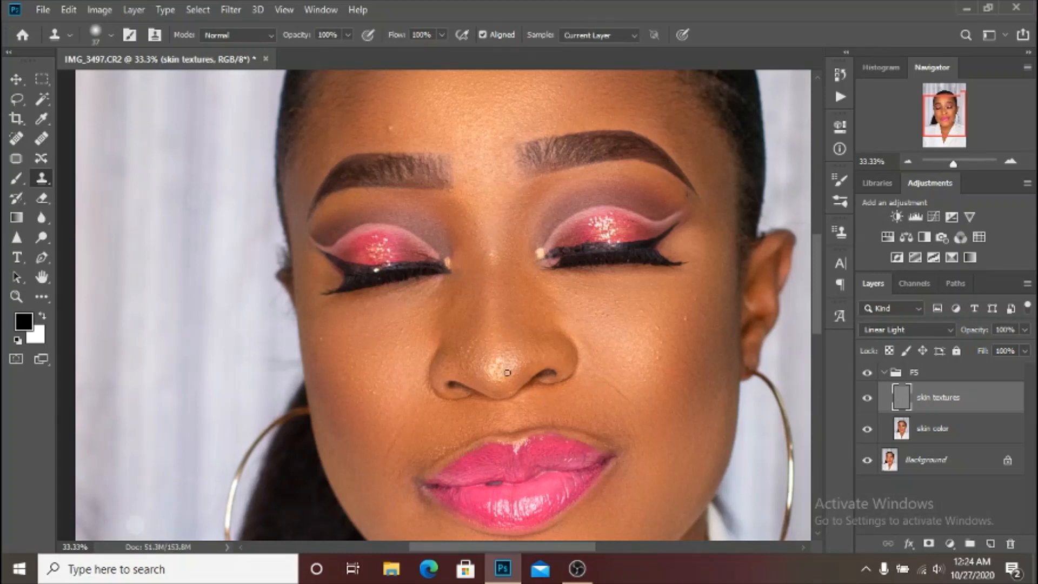
{"action": "left_click_drag", "start_coordinate": [572, 369], "coordinate": [499, 306]}
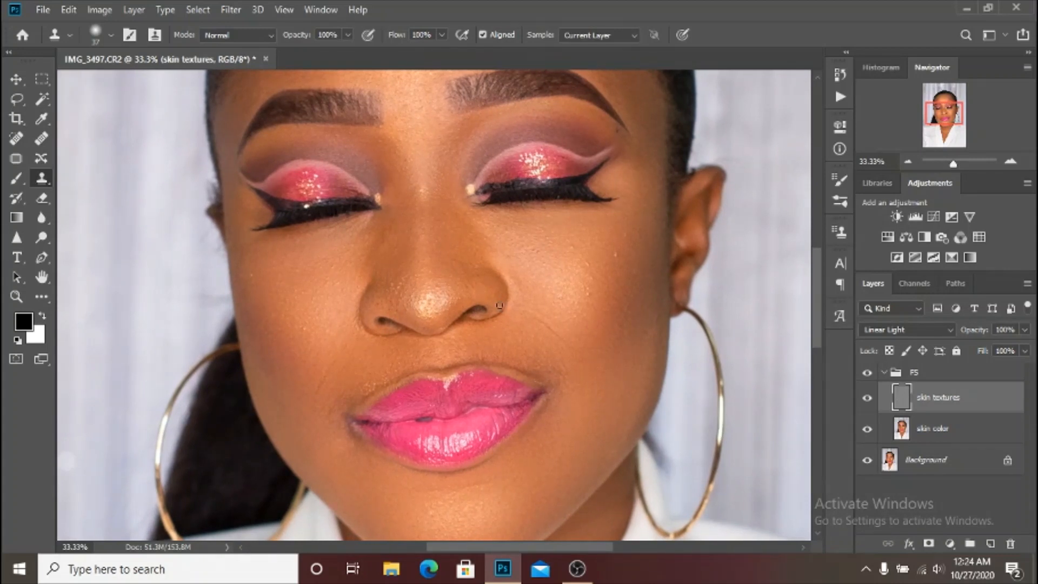
{"action": "scroll", "coordinate": [500, 305], "scroll_direction": "up", "scroll_amount": 2}
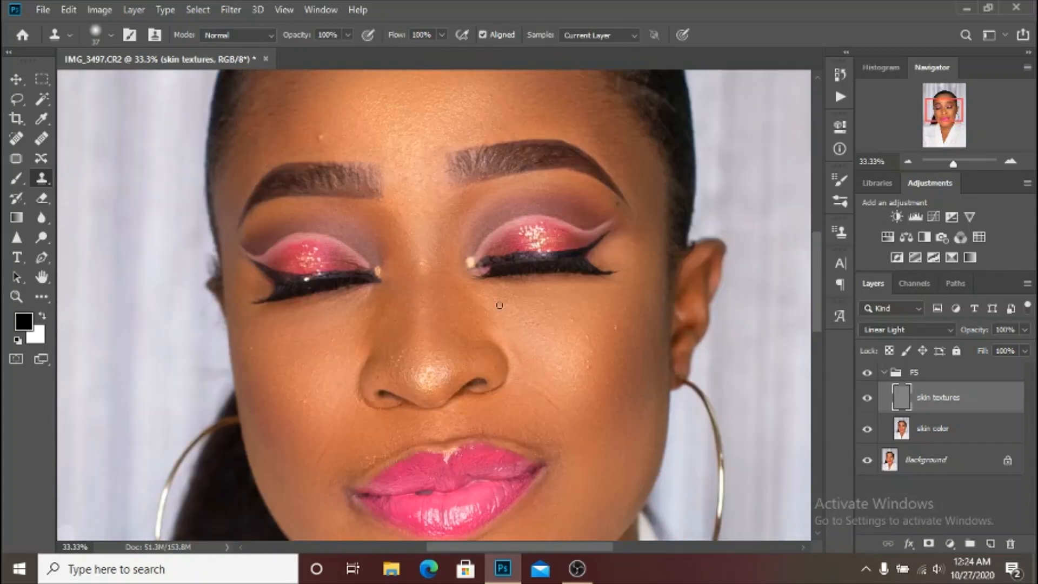
{"action": "scroll", "coordinate": [499, 306], "scroll_direction": "up", "scroll_amount": 2}
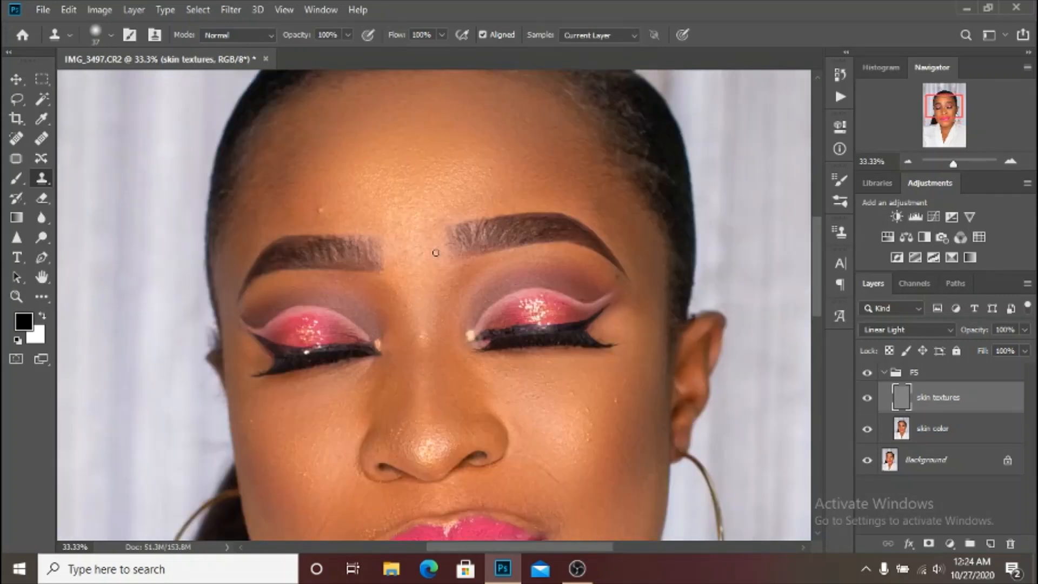
{"action": "scroll", "coordinate": [435, 252], "scroll_direction": "up", "scroll_amount": 1}
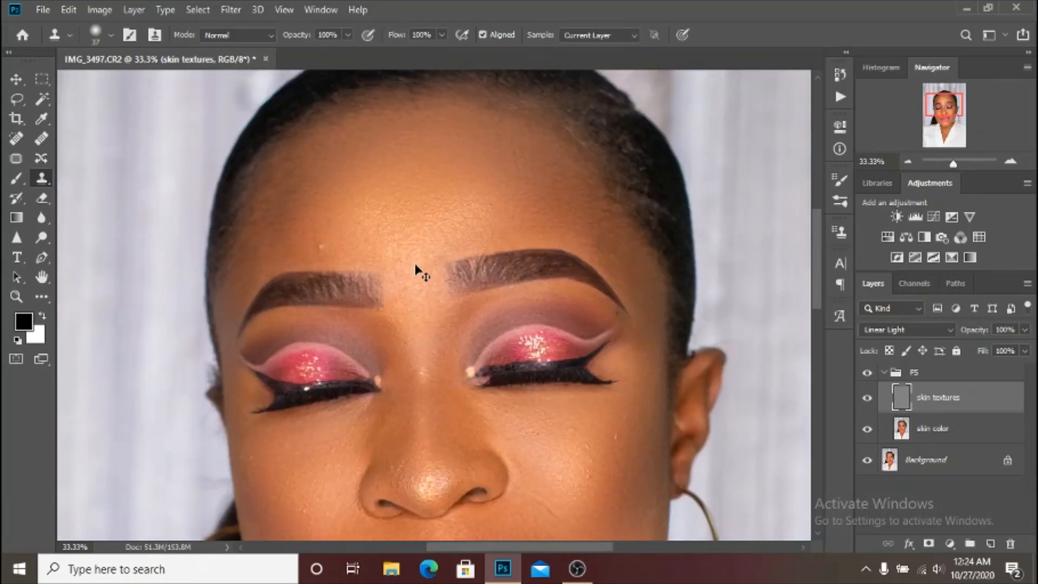
{"action": "scroll", "coordinate": [416, 268], "scroll_direction": "up", "scroll_amount": 1}
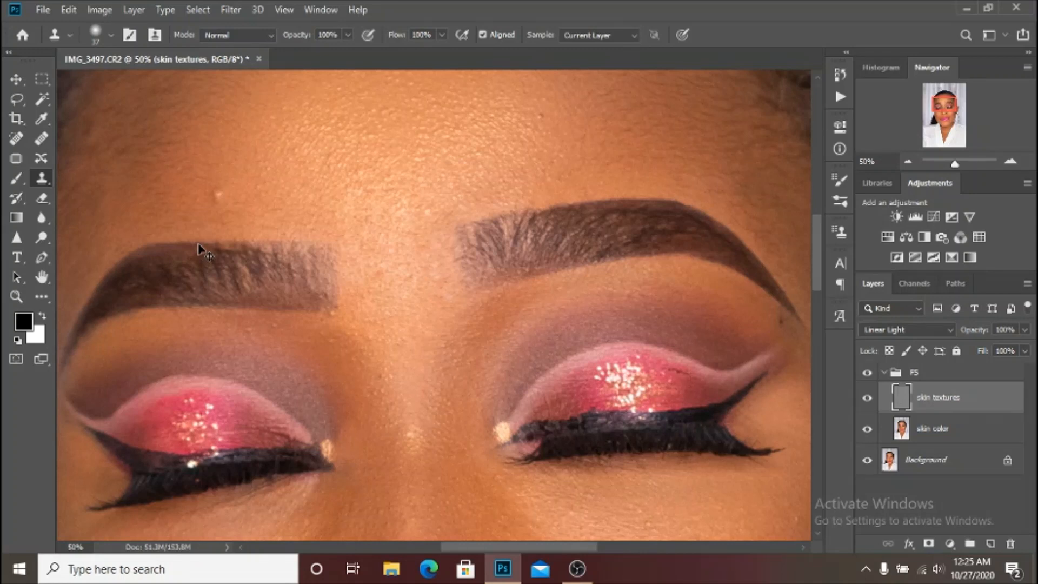
{"action": "scroll", "coordinate": [199, 249], "scroll_direction": "up", "scroll_amount": 1}
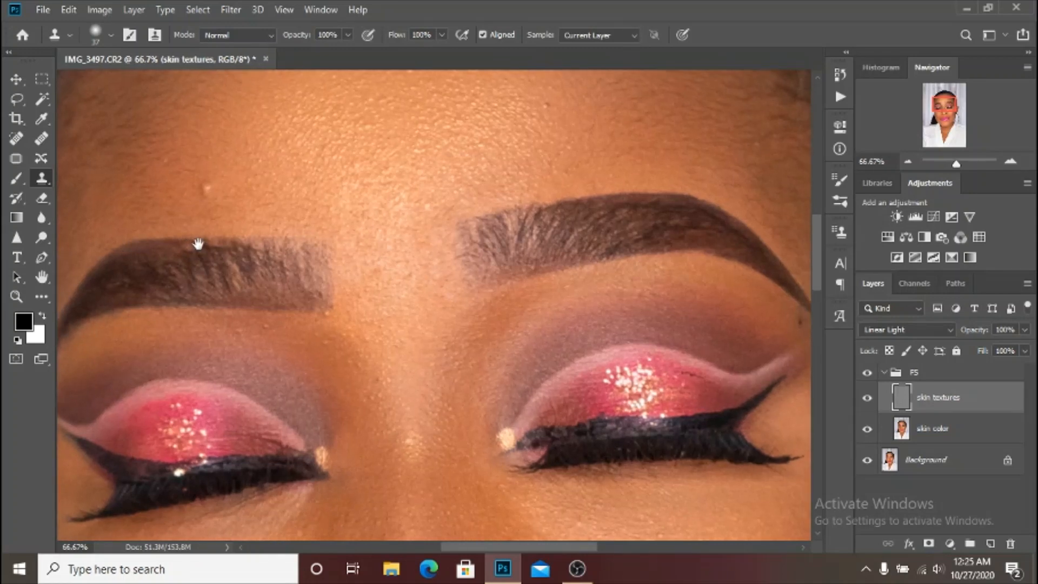
{"action": "left_click_drag", "start_coordinate": [198, 245], "coordinate": [388, 356]}
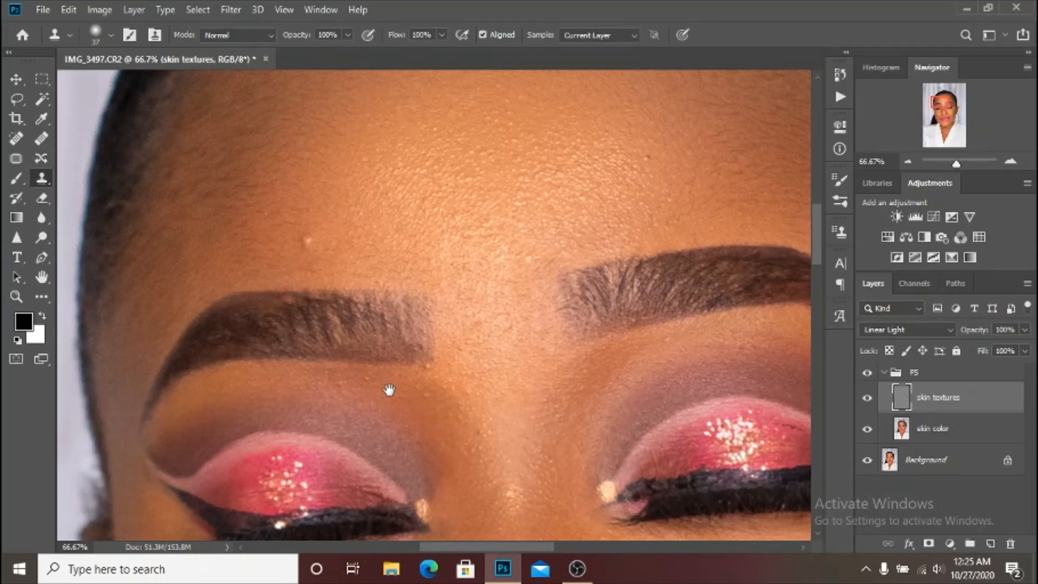
{"action": "left_click_drag", "start_coordinate": [427, 410], "coordinate": [606, 529]}
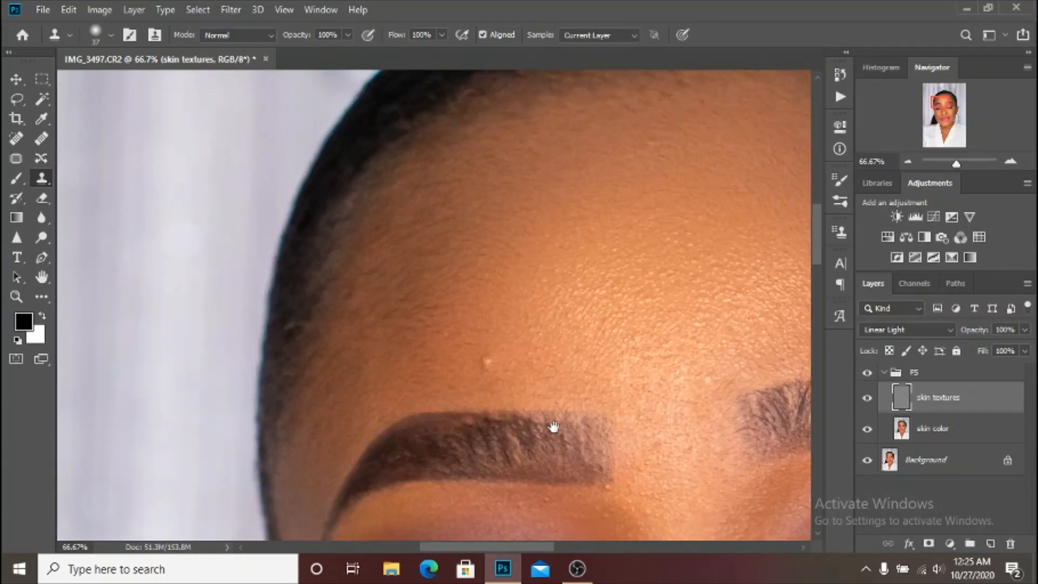
{"action": "left_click_drag", "start_coordinate": [553, 427], "coordinate": [488, 399]}
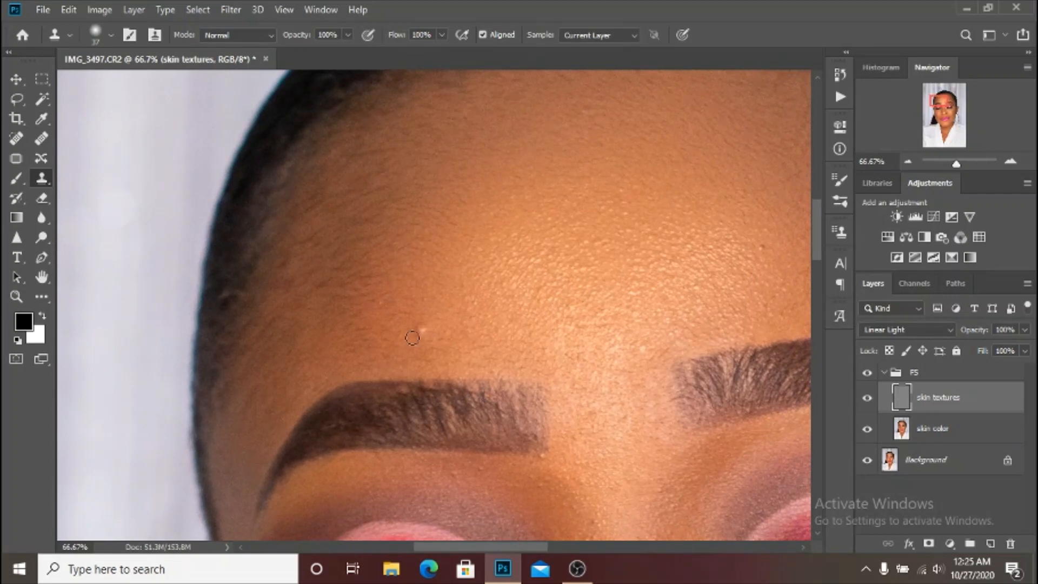
{"action": "right_click", "coordinate": [405, 307], "text": "alt"}
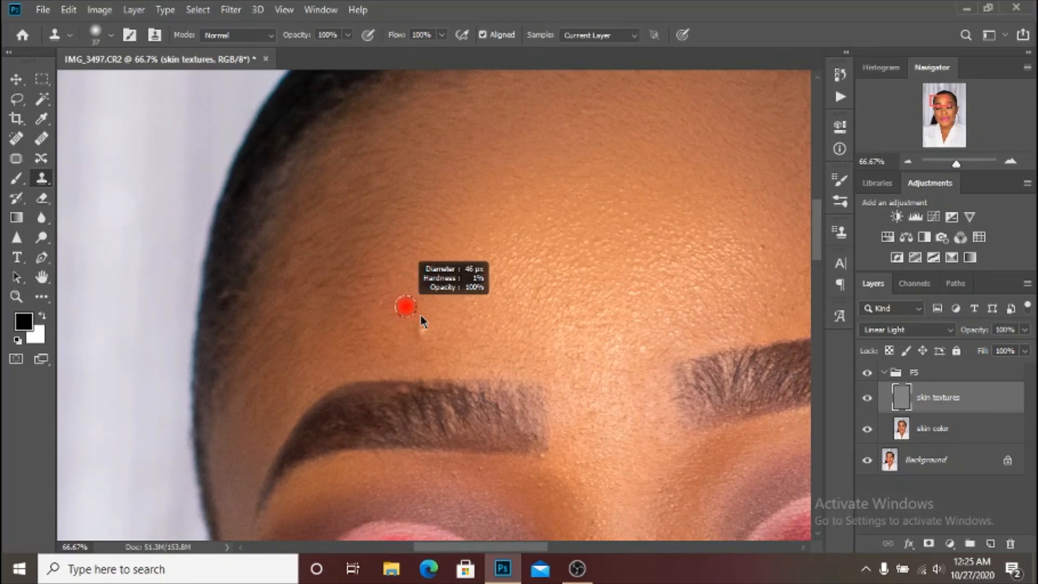
{"action": "mouse_move", "coordinate": [420, 315]}
{"action": "left_mouse_down"}
{"action": "mouse_move", "coordinate": [430, 314]}
{"action": "mouse_move", "coordinate": [400, 305]}
{"action": "left_mouse_up"}
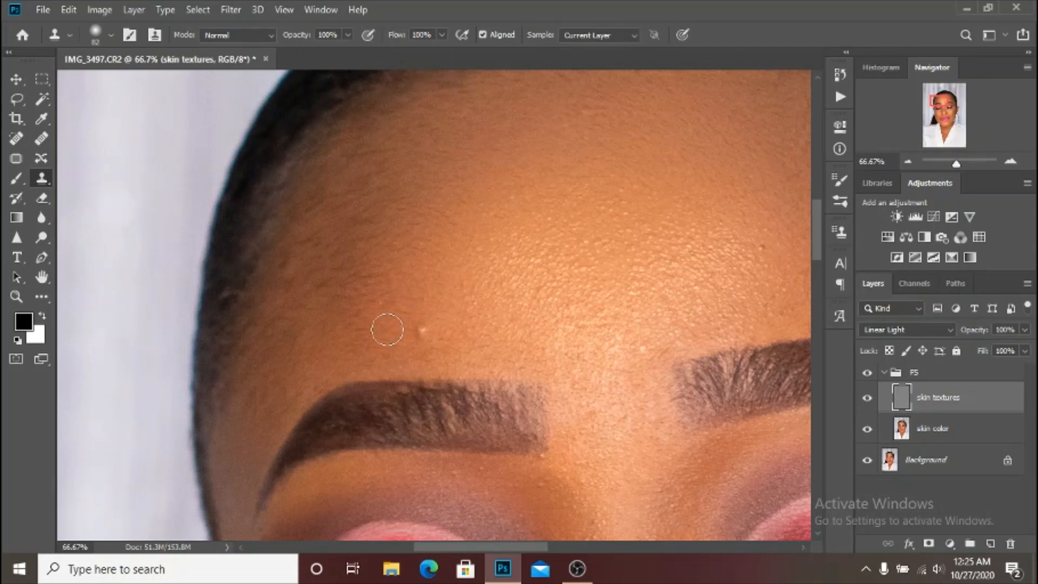
{"action": "left_click", "coordinate": [387, 329], "text": "alt"}
{"action": "left_click", "coordinate": [387, 330]}
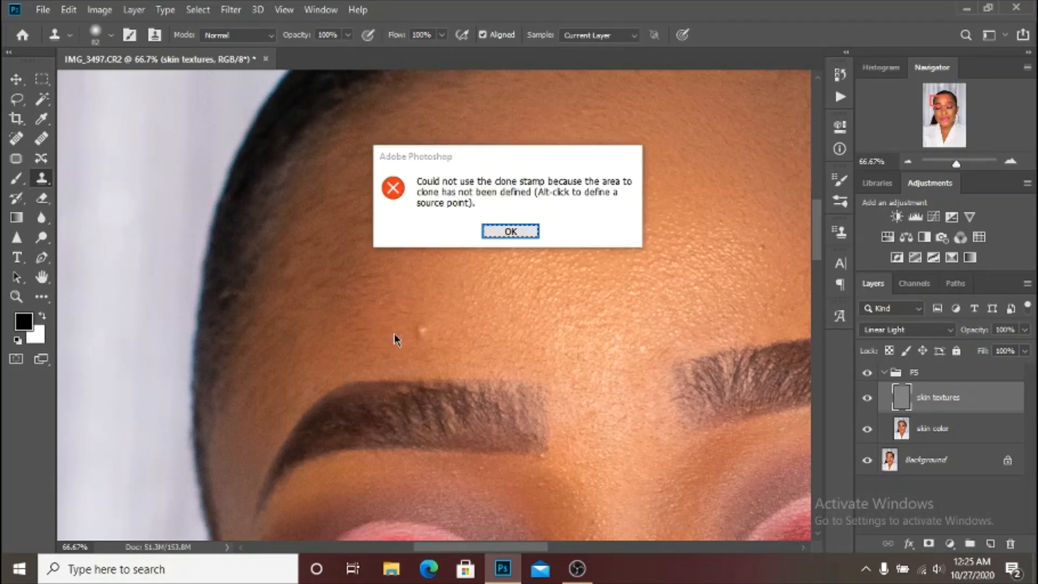
{"action": "left_click", "coordinate": [506, 231]}
Enlarge the Clone Stamp brush to 115 px and clone clean skin texture over the bump above the eyebrow on the image's left
{"action": "right_click", "coordinate": [387, 284], "text": "alt"}
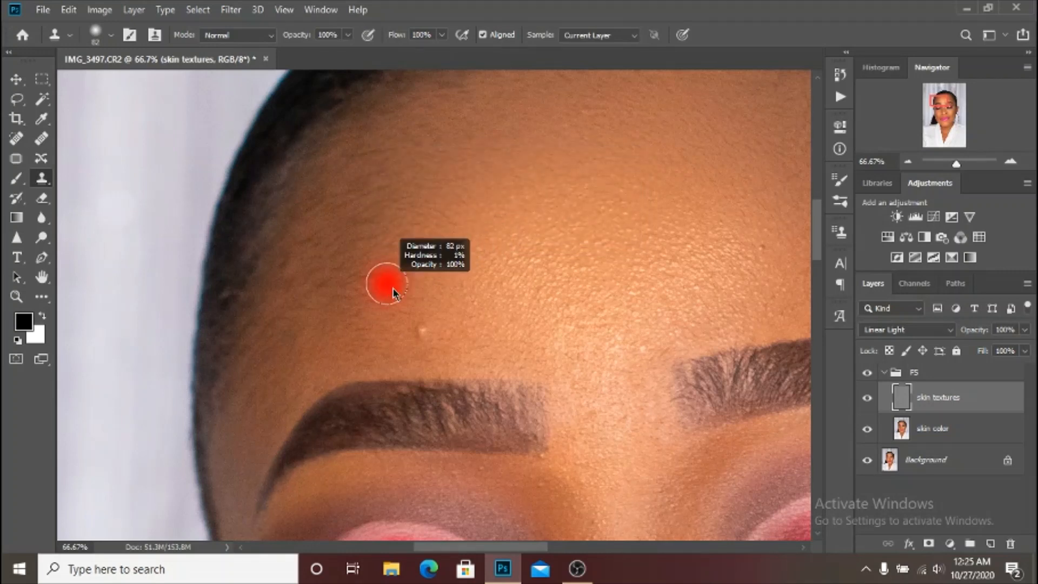
{"action": "left_click_drag", "start_coordinate": [395, 294], "coordinate": [385, 334]}
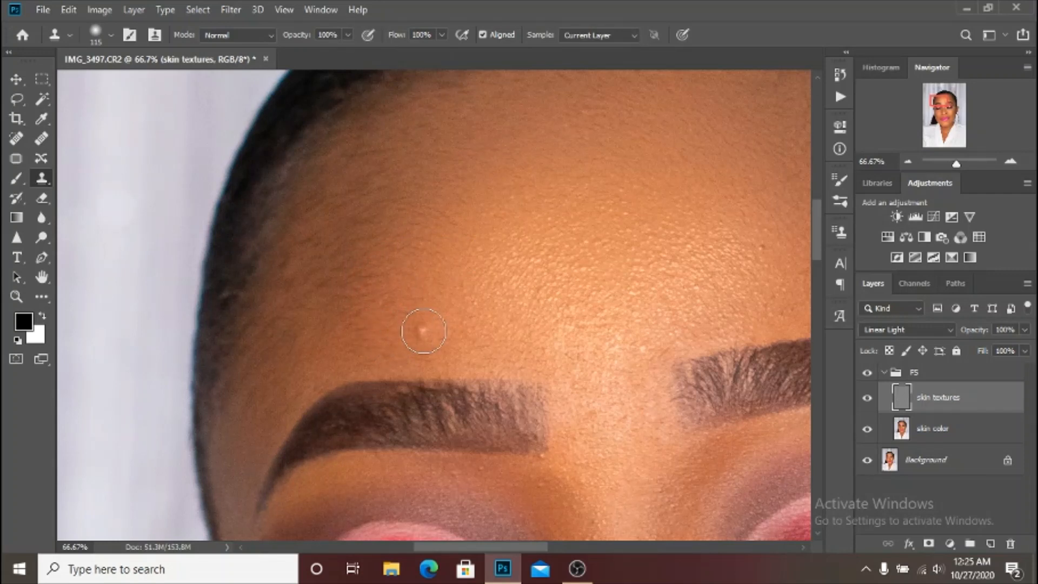
{"action": "left_click", "coordinate": [424, 331]}
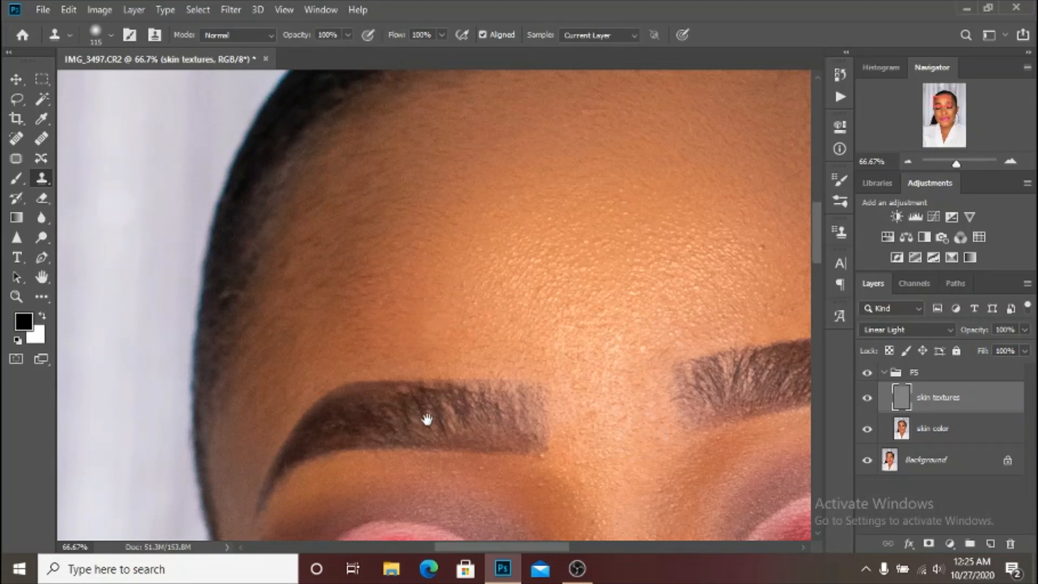
Clone smooth texture over the raised bumps on the outer cheek near the ear with a 64 px brush
{"action": "mouse_move", "coordinate": [430, 416]}
{"action": "left_mouse_down"}
{"action": "mouse_move", "coordinate": [385, 428]}
{"action": "mouse_move", "coordinate": [380, 454]}
{"action": "left_mouse_up"}
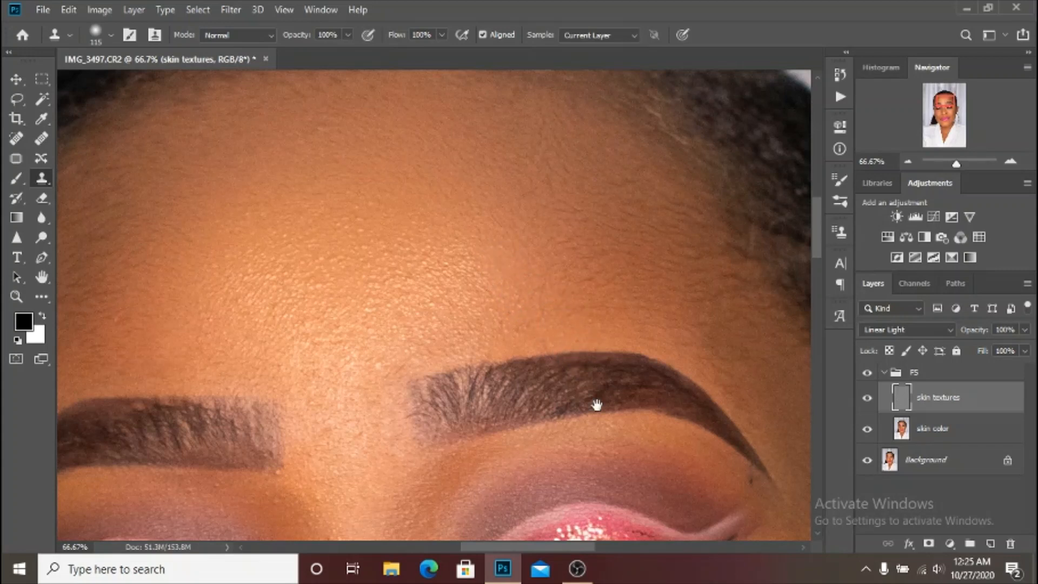
{"action": "left_click_drag", "start_coordinate": [527, 327], "coordinate": [461, 209]}
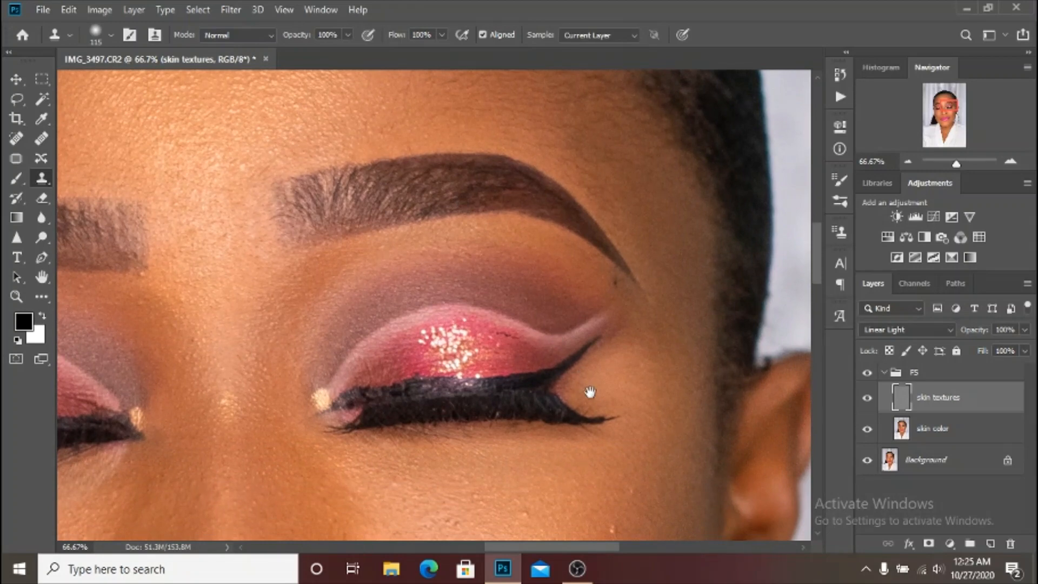
{"action": "left_click_drag", "start_coordinate": [604, 500], "coordinate": [588, 334]}
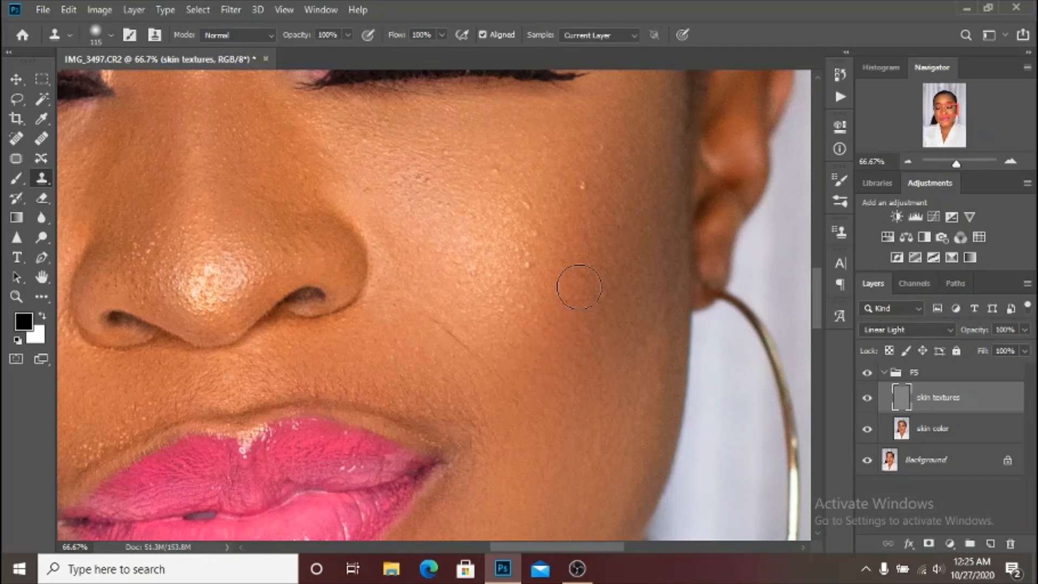
{"action": "left_click", "coordinate": [578, 287]}
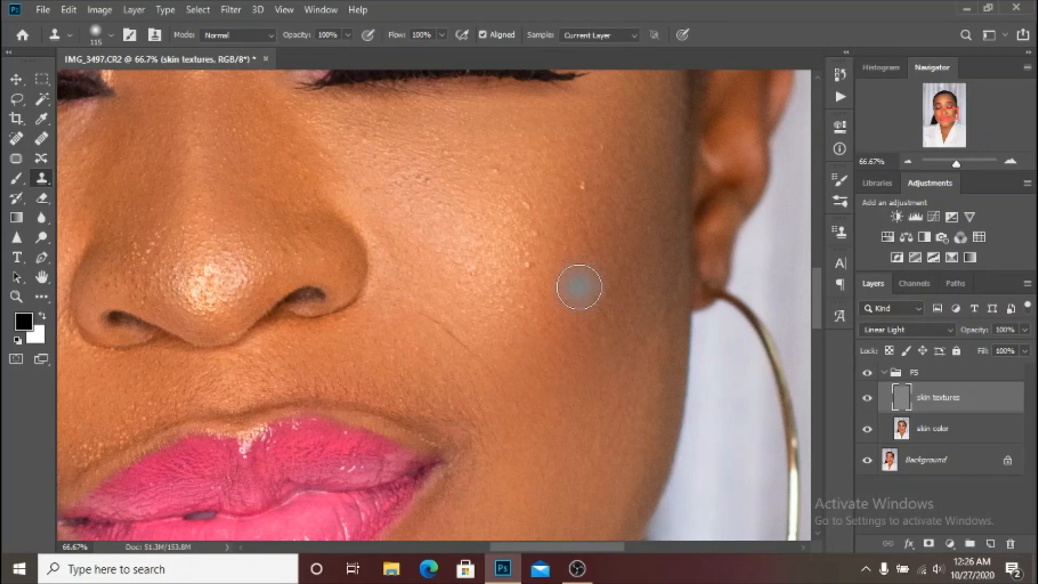
{"action": "mouse_move", "coordinate": [553, 293]}
{"action": "left_mouse_down"}
{"action": "mouse_move", "coordinate": [530, 289]}
{"action": "mouse_move", "coordinate": [535, 239]}
{"action": "mouse_move", "coordinate": [537, 261]}
{"action": "left_mouse_up"}
{"action": "left_click", "coordinate": [540, 291], "text": "alt"}
{"action": "left_click", "coordinate": [568, 221], "text": "alt"}
{"action": "left_click", "coordinate": [583, 185]}
{"action": "left_click", "coordinate": [597, 201], "text": "alt"}
{"action": "left_click", "coordinate": [601, 147]}
{"action": "left_click", "coordinate": [527, 204]}
{"action": "left_click", "coordinate": [495, 172]}
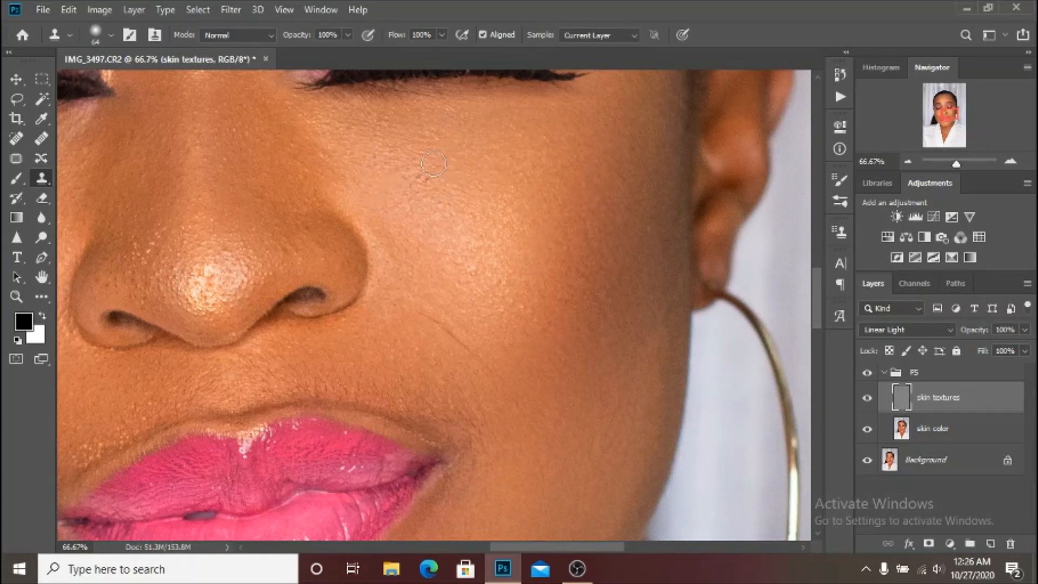
Clone clean texture over the small rough spots on the same cheek, between the nose and the lower lashes
{"action": "left_click", "coordinate": [463, 169], "text": "alt"}
{"action": "left_click", "coordinate": [424, 179]}
{"action": "left_click", "coordinate": [432, 156]}
{"action": "left_click", "coordinate": [367, 176], "text": "alt"}
{"action": "left_click", "coordinate": [396, 190]}
{"action": "left_click", "coordinate": [404, 130], "text": "alt"}
{"action": "left_click_drag", "start_coordinate": [387, 159], "coordinate": [396, 156]}
Clone clean texture over the shiny bumps on the opposite cheek, from beside the nose to the outer edge
{"action": "left_click_drag", "start_coordinate": [242, 294], "coordinate": [587, 296]}
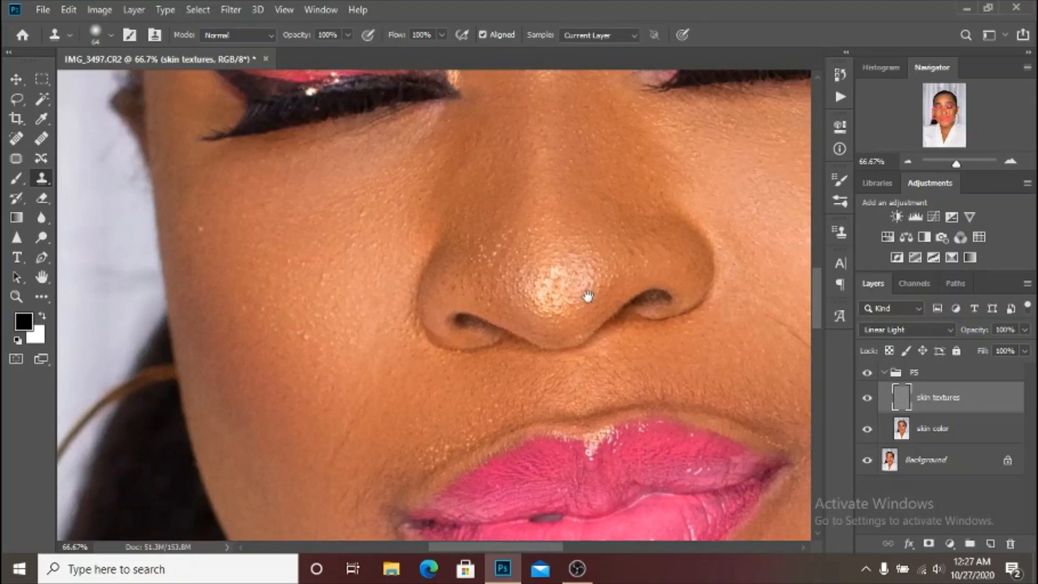
{"action": "left_click_drag", "start_coordinate": [454, 360], "coordinate": [521, 289]}
{"action": "left_click", "coordinate": [361, 287], "text": "alt"}
{"action": "left_click", "coordinate": [383, 228]}
{"action": "left_click", "coordinate": [396, 219], "text": "alt"}
{"action": "left_click", "coordinate": [420, 200]}
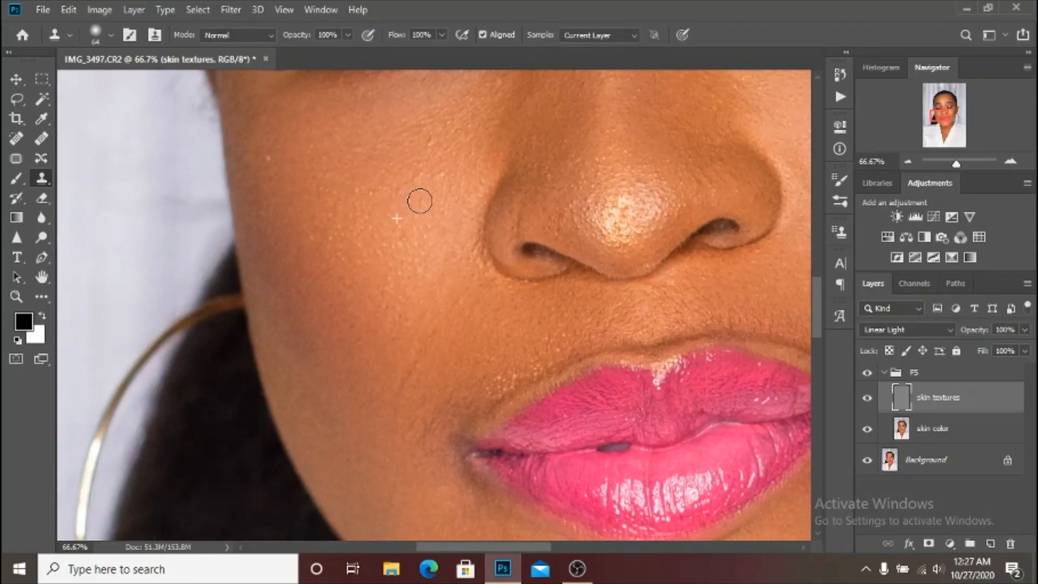
{"action": "left_click_drag", "start_coordinate": [410, 153], "coordinate": [411, 164]}
{"action": "left_click", "coordinate": [447, 192]}
{"action": "left_click", "coordinate": [266, 181], "text": "alt"}
{"action": "left_click", "coordinate": [270, 162]}
{"action": "left_click", "coordinate": [427, 147], "text": "alt"}
Clone smoother texture over the shiny bumps on the chin below the lower lip
{"action": "left_click_drag", "start_coordinate": [548, 338], "coordinate": [370, 207]}
{"action": "mouse_move", "coordinate": [634, 354]}
{"action": "left_mouse_down"}
{"action": "mouse_move", "coordinate": [537, 262]}
{"action": "mouse_move", "coordinate": [537, 200]}
{"action": "left_mouse_up"}
{"action": "left_click", "coordinate": [448, 398], "text": "alt"}
{"action": "left_click", "coordinate": [410, 359]}
{"action": "mouse_move", "coordinate": [410, 360]}
{"action": "left_mouse_down"}
{"action": "mouse_move", "coordinate": [377, 362]}
{"action": "mouse_move", "coordinate": [378, 334]}
{"action": "left_mouse_up"}
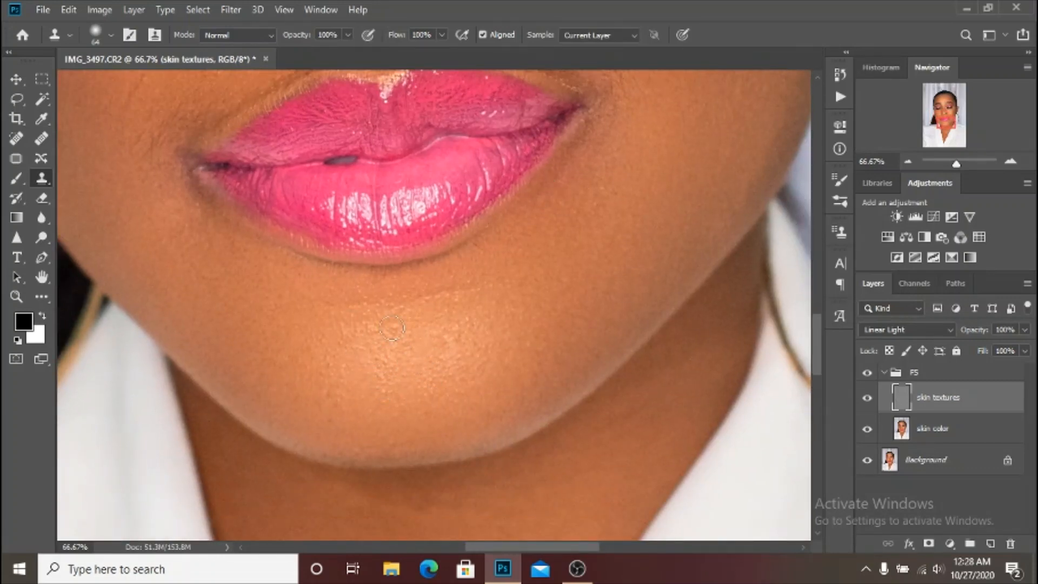
{"action": "left_click", "coordinate": [478, 322]}
{"action": "left_click", "coordinate": [496, 387], "text": "alt"}
{"action": "left_click_drag", "start_coordinate": [440, 336], "coordinate": [474, 348]}
Try to clone skin texture around the inner end of the eyebrow on the image's right
{"action": "scroll", "coordinate": [528, 336], "scroll_direction": "up", "scroll_amount": 12}
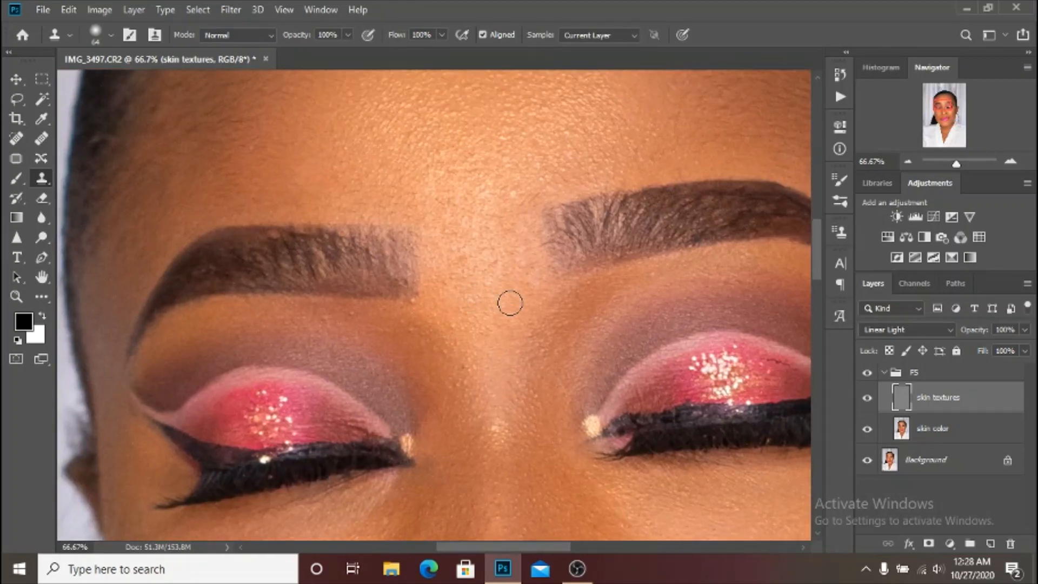
{"action": "left_click", "coordinate": [562, 219]}
{"action": "key", "text": "z"}
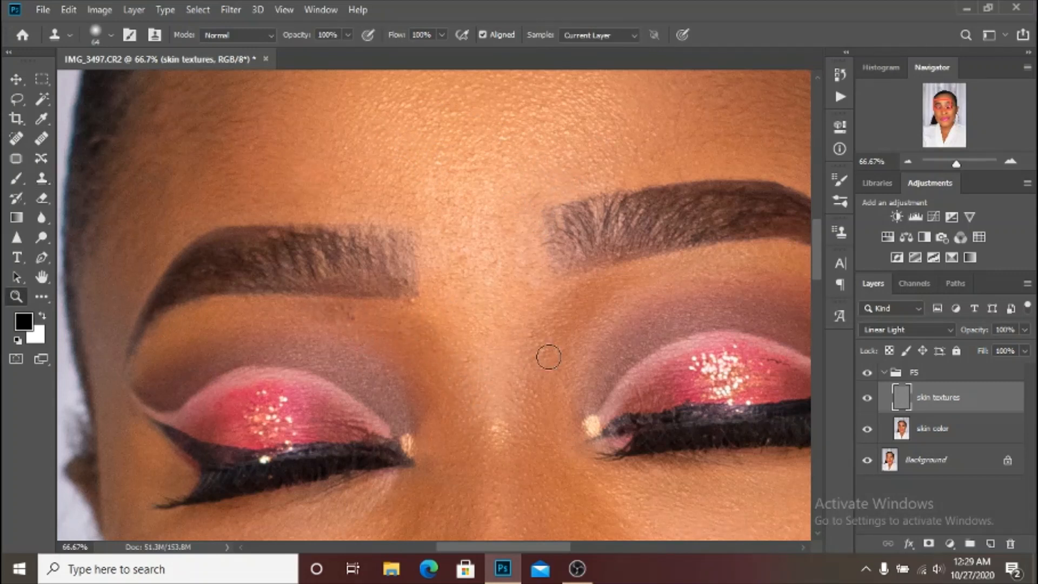
Revert the image to an earlier Clone Stamp state in the history
{"action": "left_click", "coordinate": [840, 74]}
{"action": "left_click", "coordinate": [749, 139]}
{"action": "left_click", "coordinate": [751, 103]}
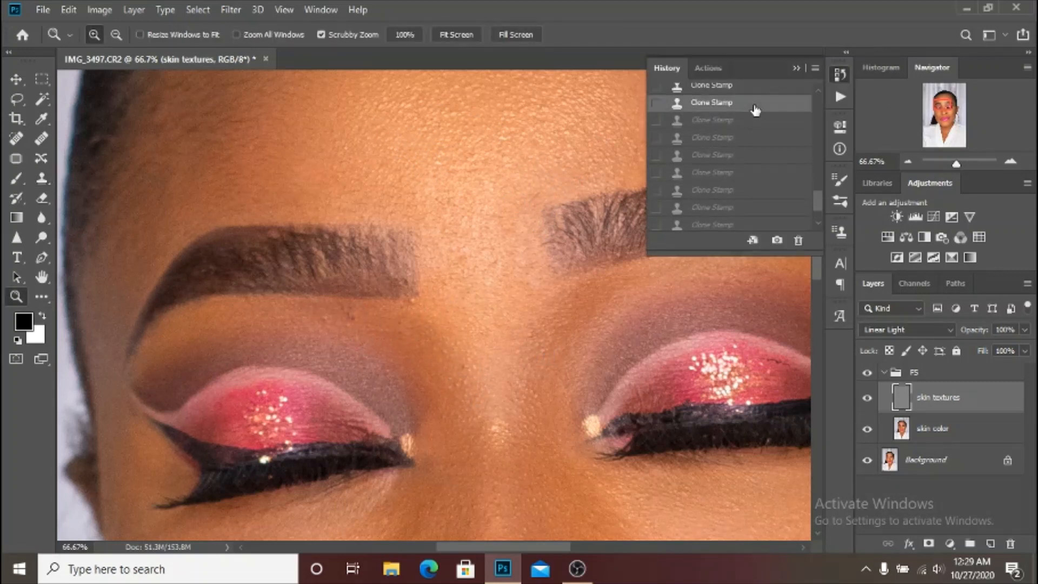
Collapse the FS group and compare the whole portrait with and without the retouching by toggling layer visibility
{"action": "key", "text": "ctrl+0"}
{"action": "left_click", "coordinate": [884, 371]}
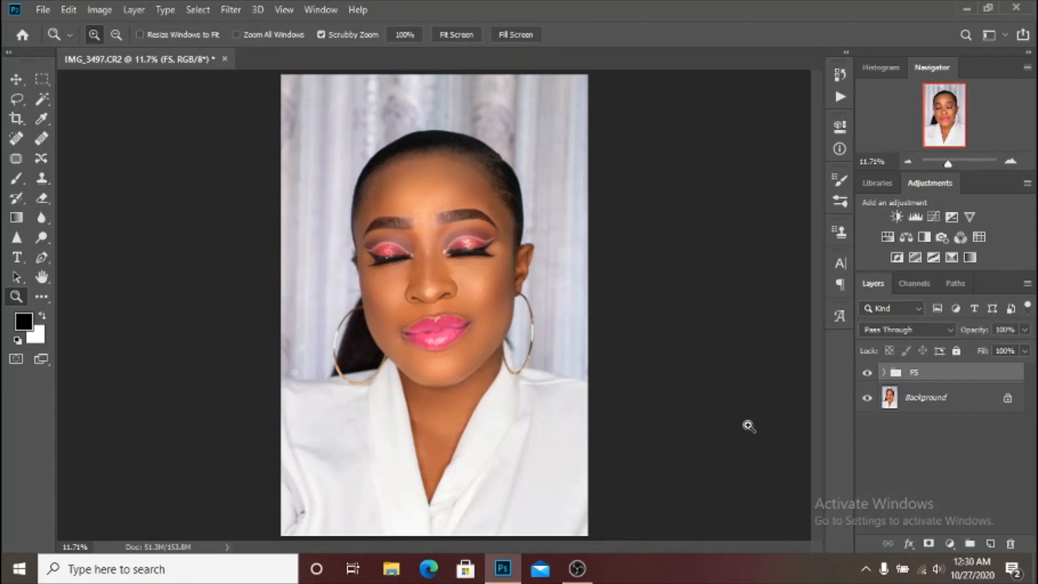
{"action": "left_click", "coordinate": [868, 380]}
{"action": "left_click", "coordinate": [868, 379]}
{"action": "left_click", "coordinate": [866, 372]}
{"action": "left_click", "coordinate": [865, 373]}
Merge the FS group and the Background into a single layer with Merge Visible
{"action": "left_click", "coordinate": [15, 79]}
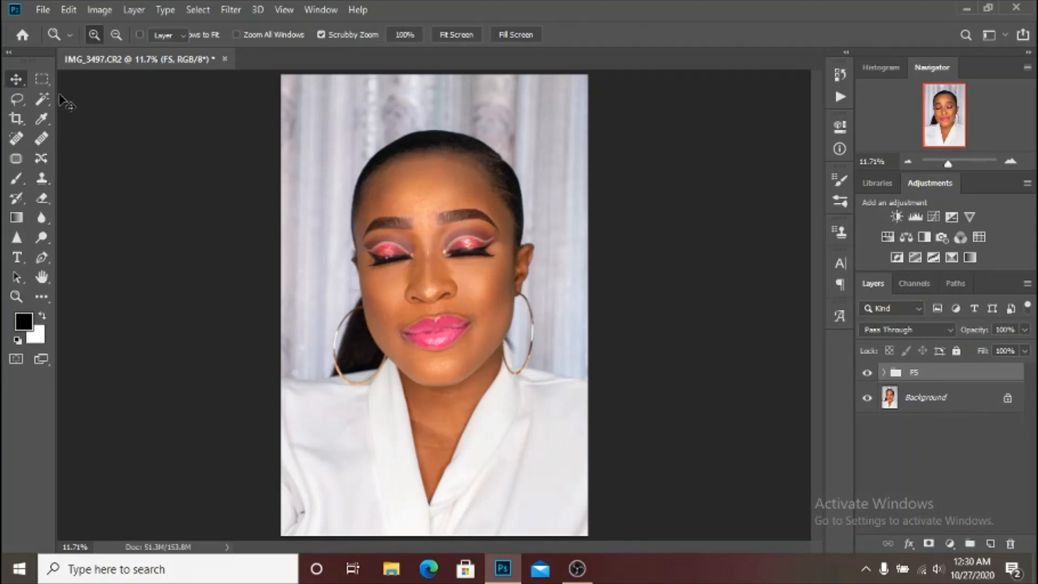
{"action": "left_click", "coordinate": [955, 410], "text": "shift"}
{"action": "right_click", "coordinate": [955, 411]}
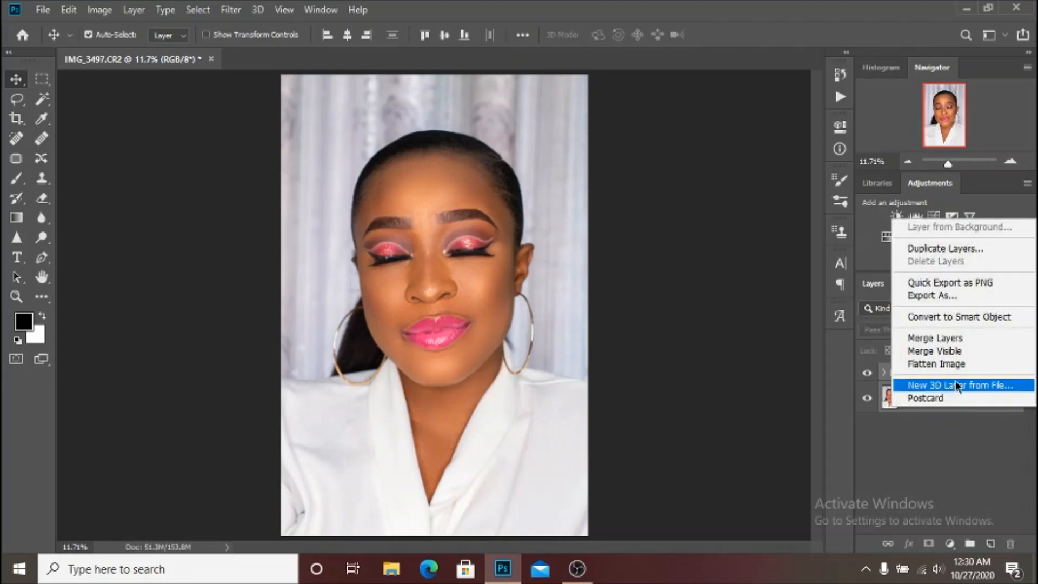
{"action": "left_click", "coordinate": [951, 348]}
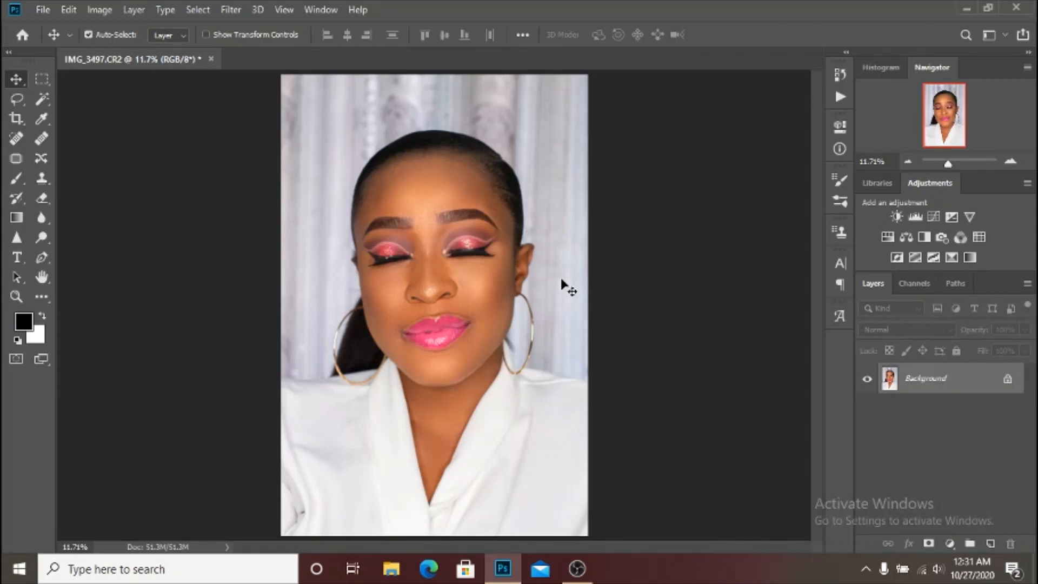
Add a black-to-white Gradient Map adjustment layer above the Background
{"action": "left_click", "coordinate": [950, 544]}
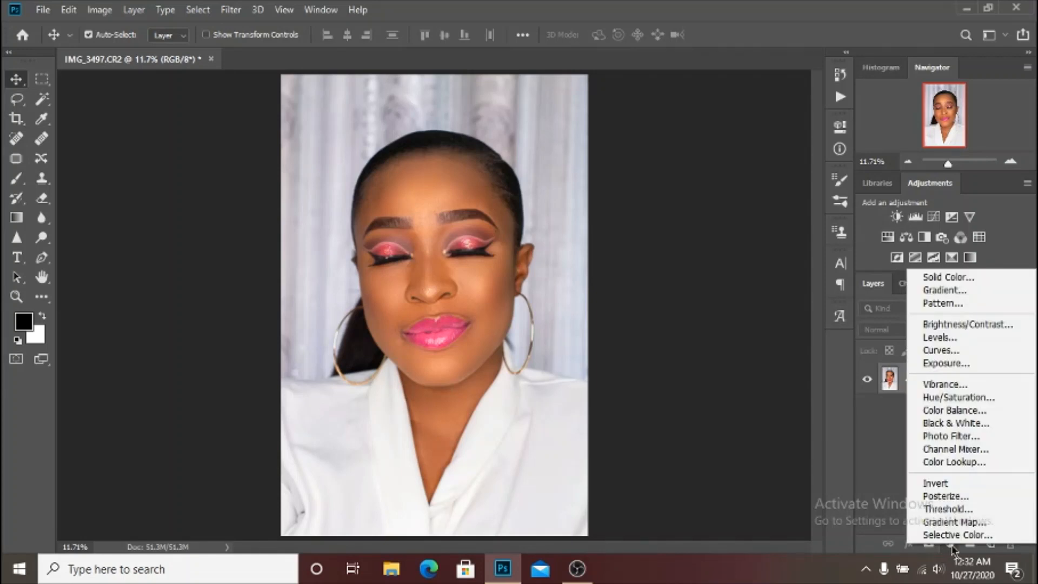
{"action": "left_click", "coordinate": [943, 520]}
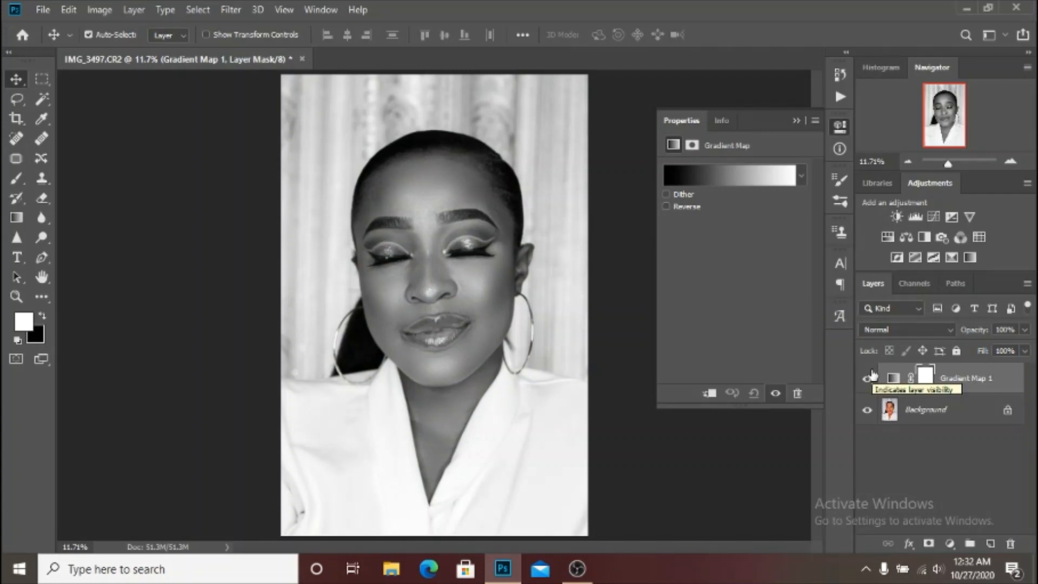
{"action": "left_click", "coordinate": [949, 543]}
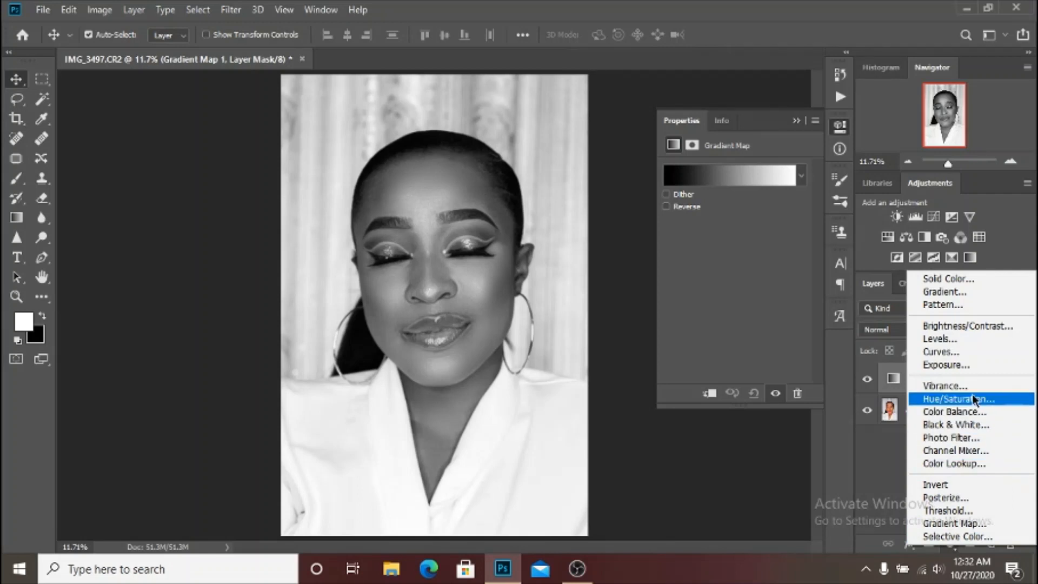
{"action": "left_click", "coordinate": [863, 461]}
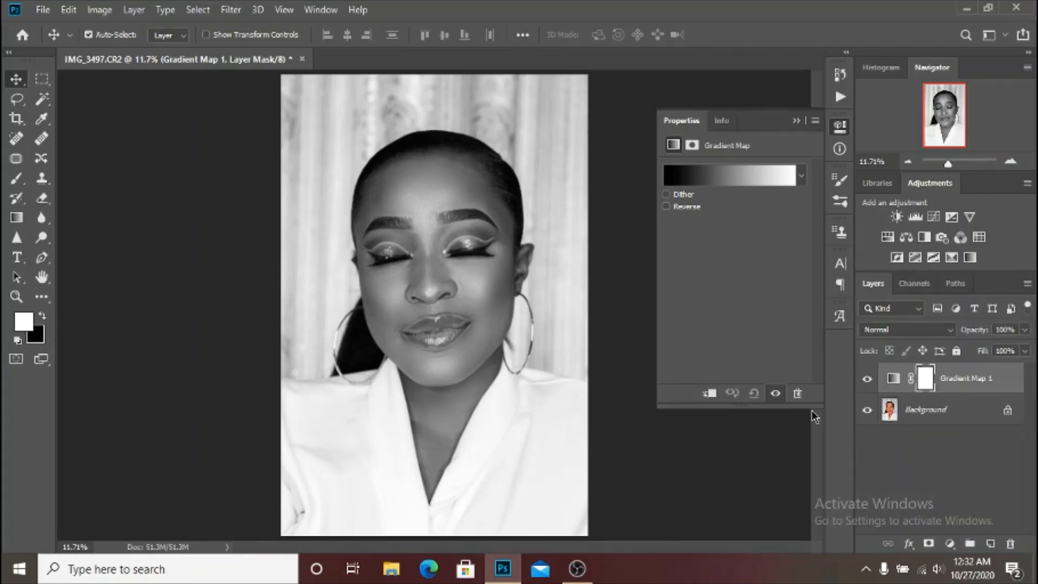
Hide the Gradient Map 1 layer and open its gradient for editing with the black stop selected
{"action": "left_click", "coordinate": [891, 382]}
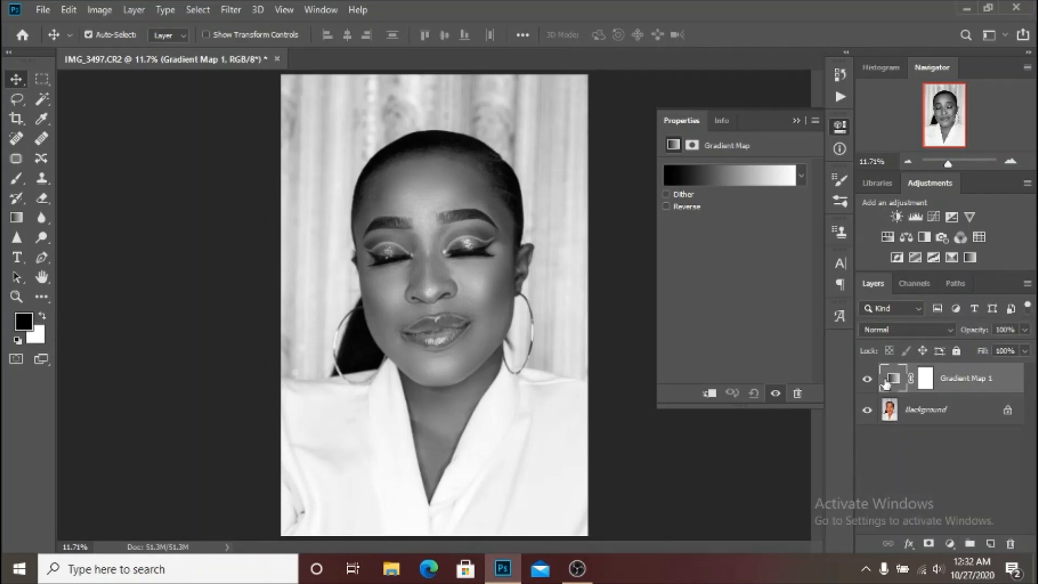
{"action": "left_click", "coordinate": [867, 382]}
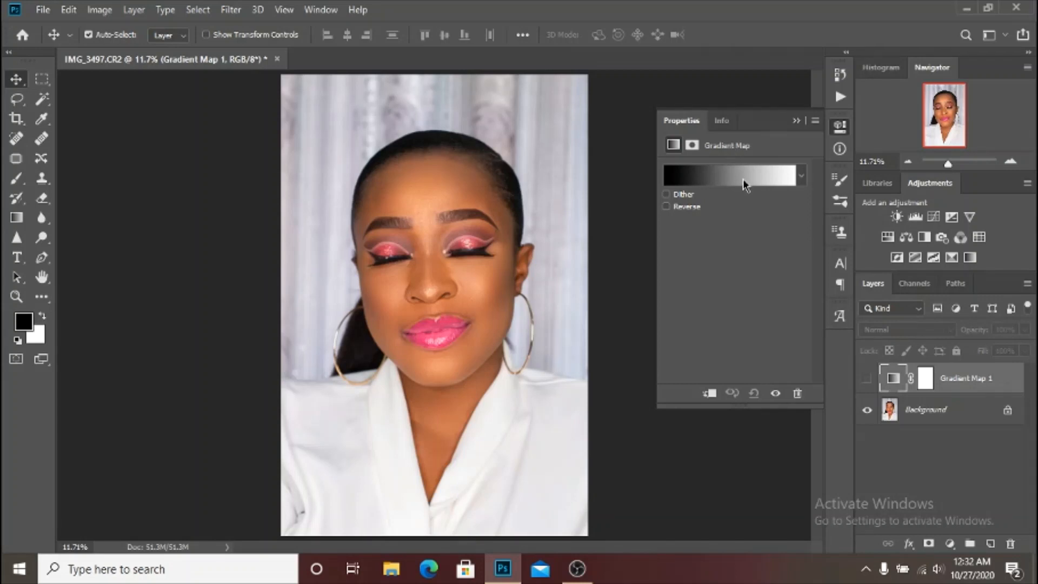
{"action": "left_click", "coordinate": [742, 178]}
{"action": "left_click", "coordinate": [603, 368]}
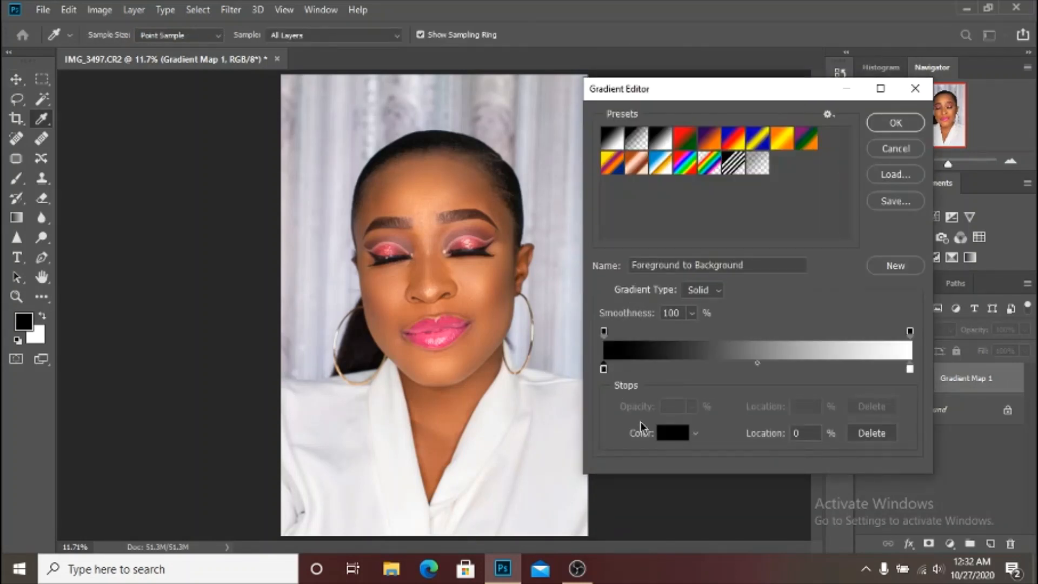
Set the gradient's black stop to the dark skin brown #744832, sampled from the shadow along the chin
{"action": "left_click", "coordinate": [669, 434]}
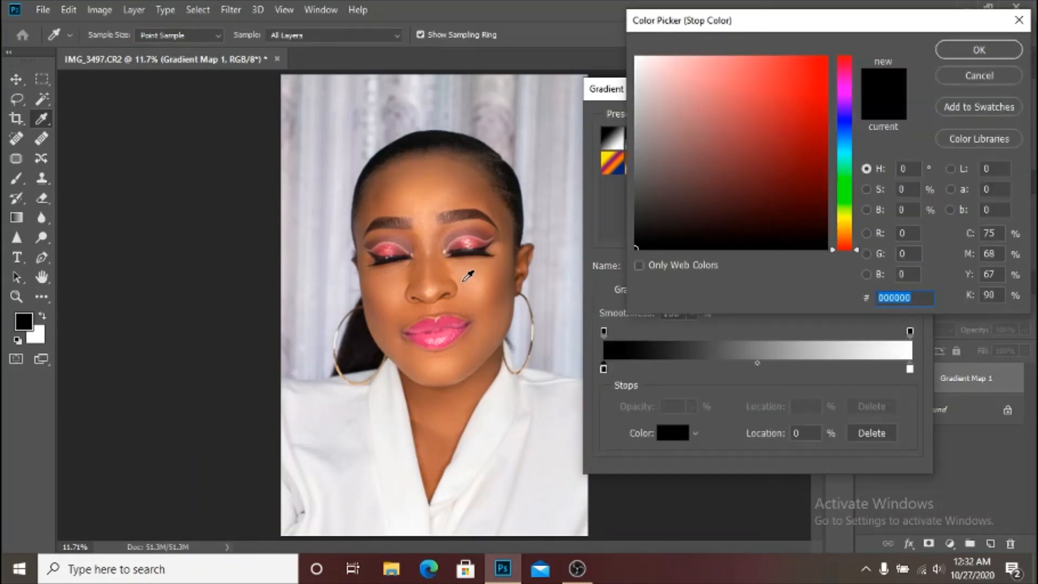
{"action": "scroll", "coordinate": [468, 276], "scroll_direction": "up", "scroll_amount": 3}
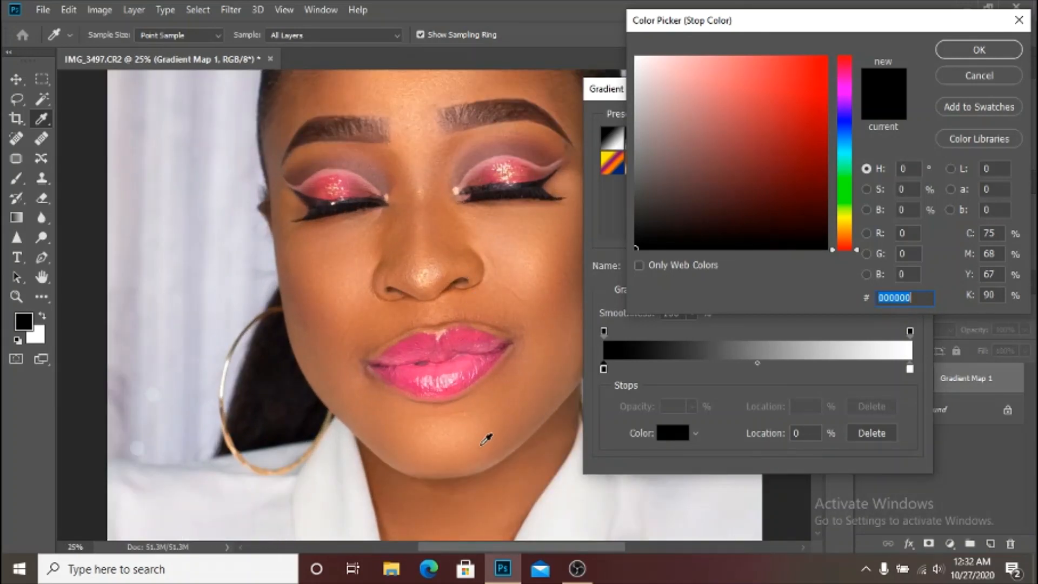
{"action": "left_click_drag", "start_coordinate": [474, 416], "coordinate": [416, 435]}
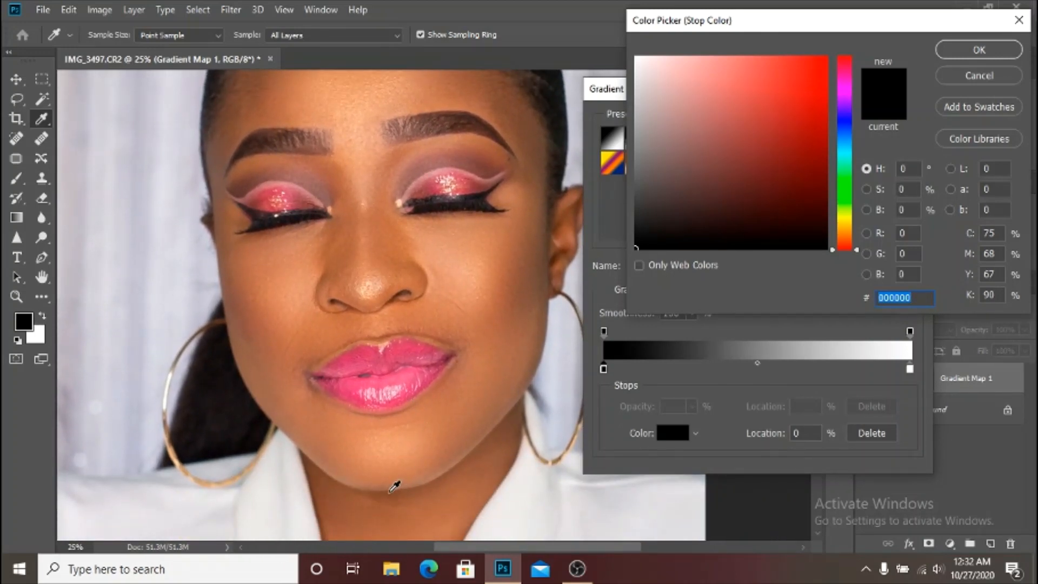
{"action": "left_click", "coordinate": [394, 490]}
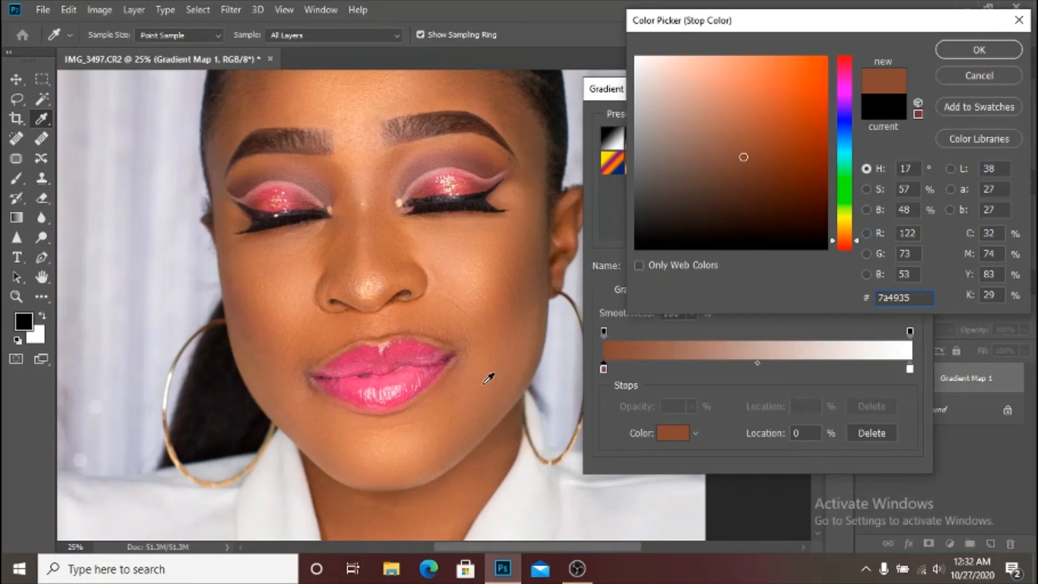
{"action": "left_click_drag", "start_coordinate": [407, 337], "coordinate": [436, 330]}
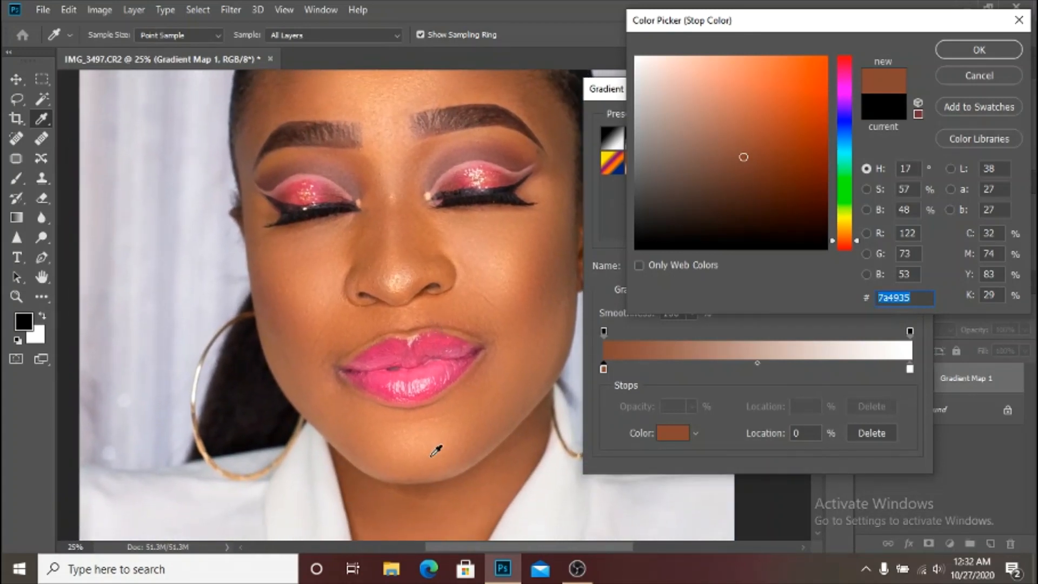
{"action": "left_click", "coordinate": [421, 483]}
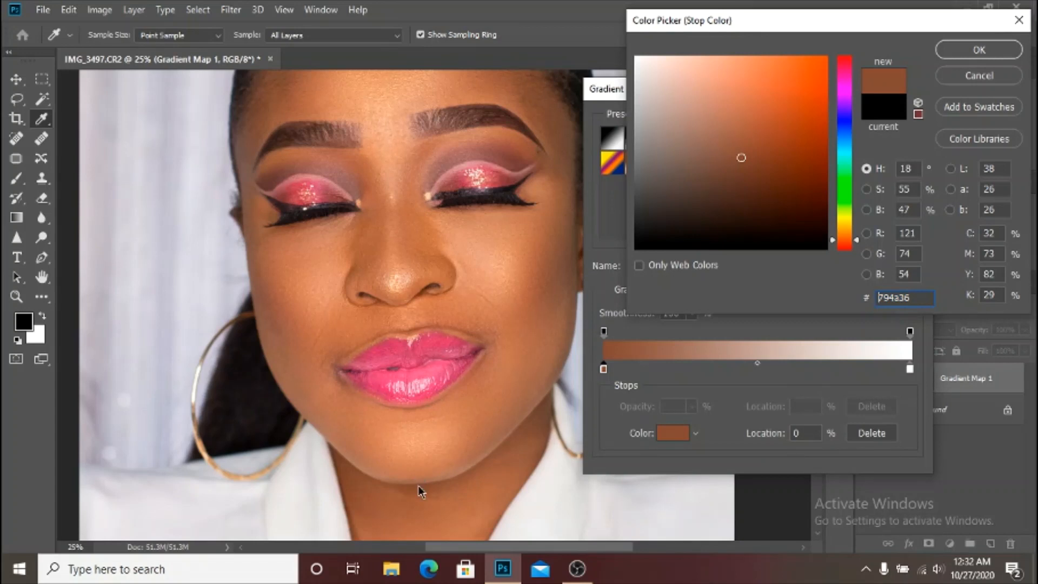
{"action": "left_click", "coordinate": [423, 482]}
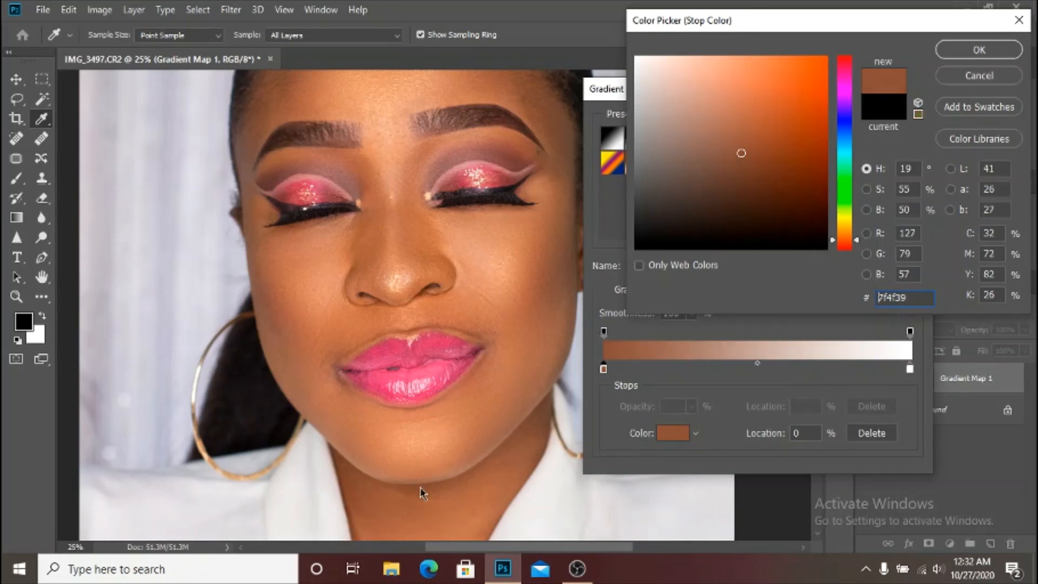
{"action": "left_click", "coordinate": [544, 408]}
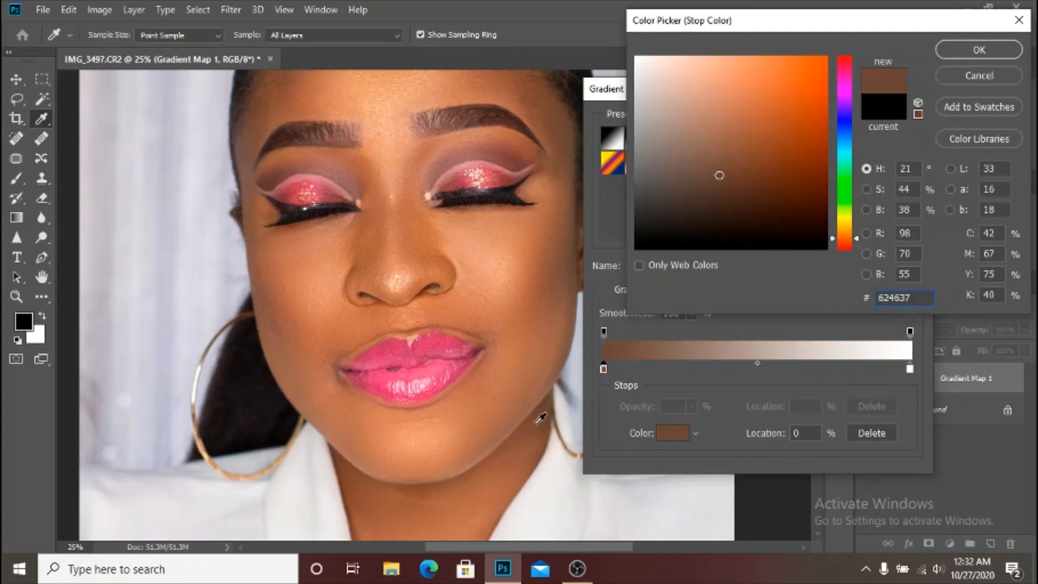
{"action": "left_click", "coordinate": [415, 486]}
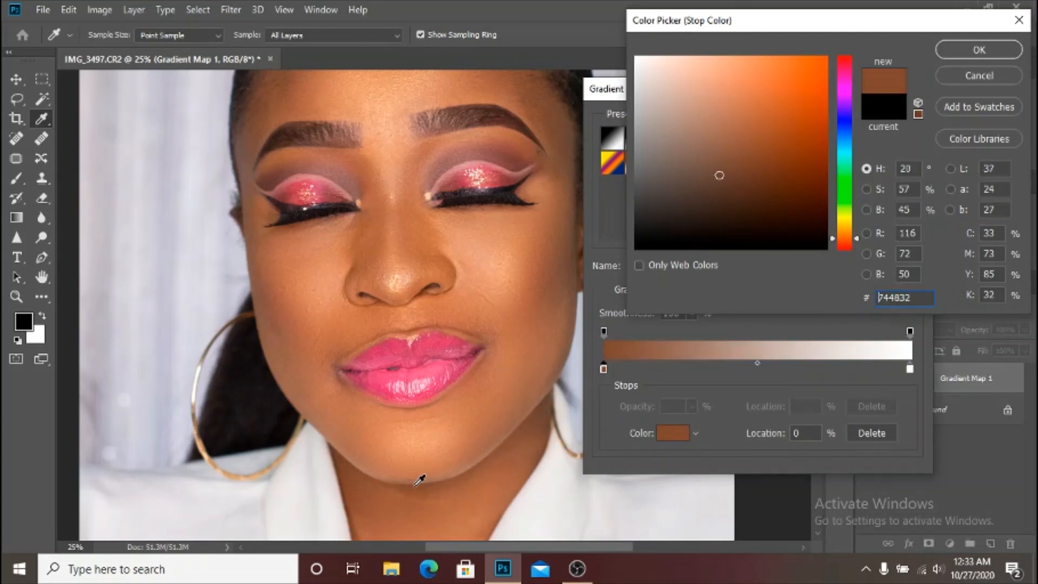
{"action": "left_click", "coordinate": [952, 54]}
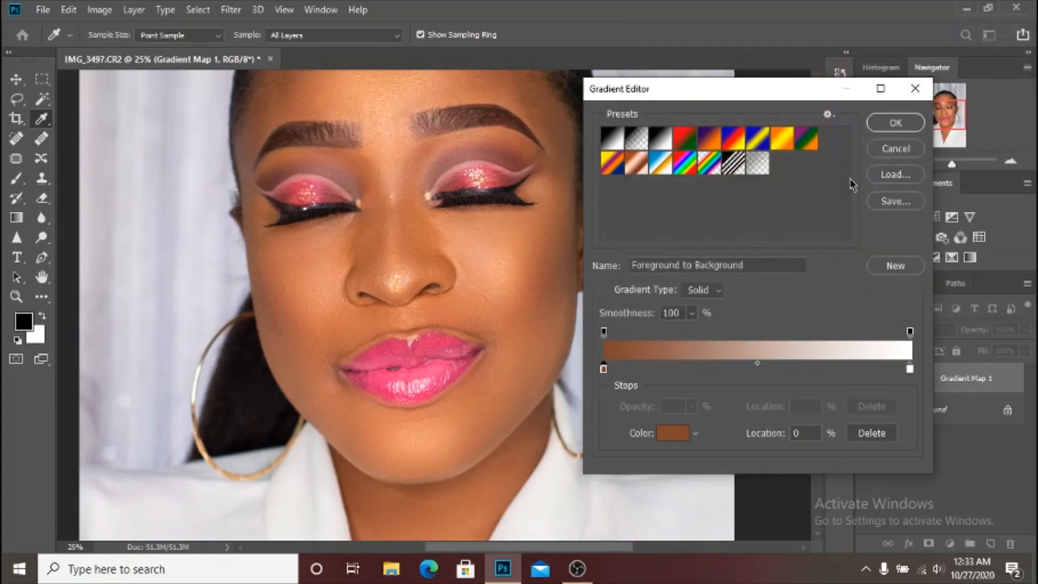
Set the gradient's white end stop to the pale pink #f2d0de, sampled from the highlight on the lower lip
{"action": "left_click", "coordinate": [910, 369]}
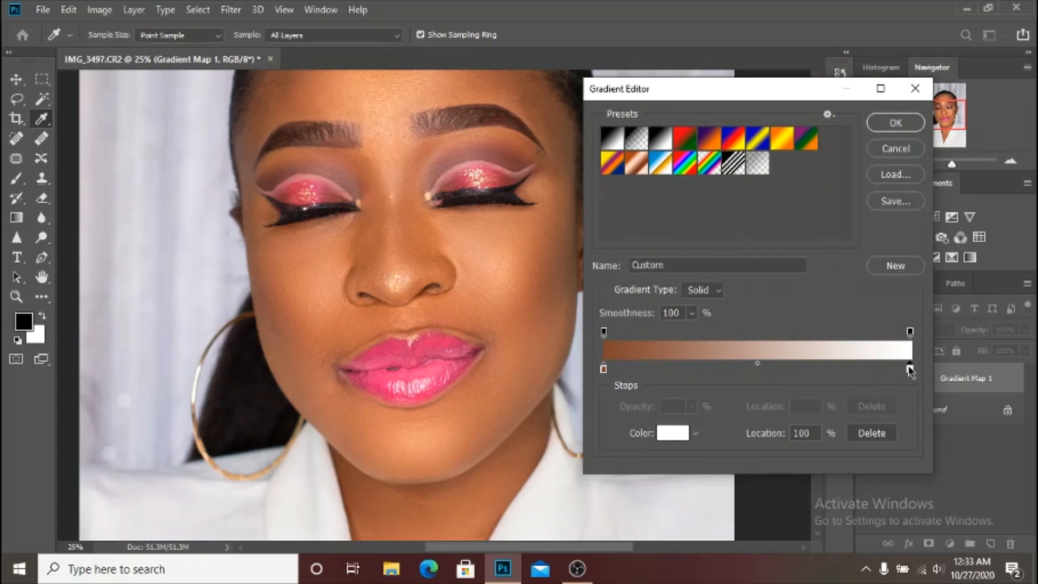
{"action": "left_click", "coordinate": [673, 434]}
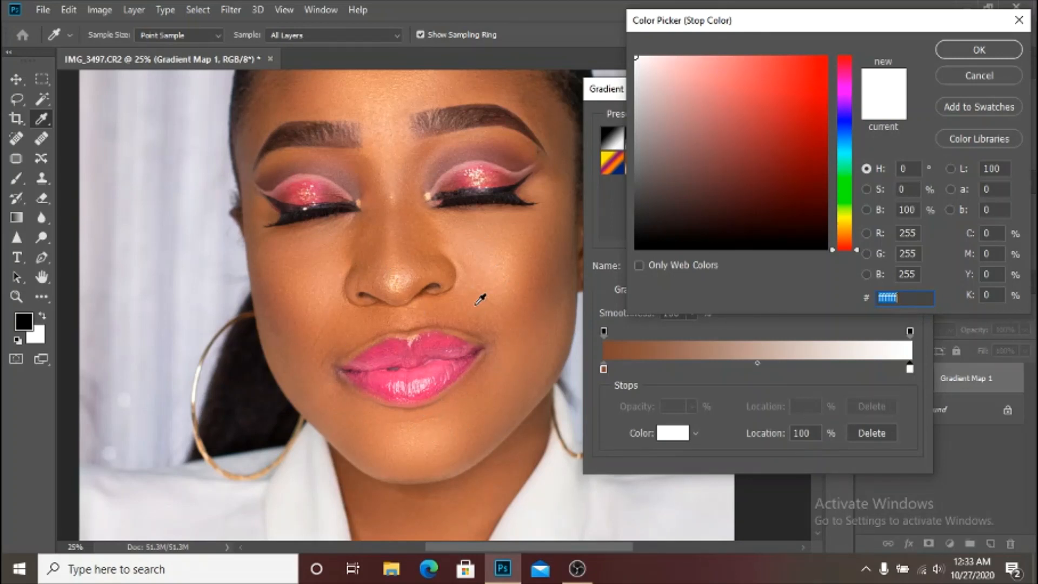
{"action": "left_click", "coordinate": [427, 379]}
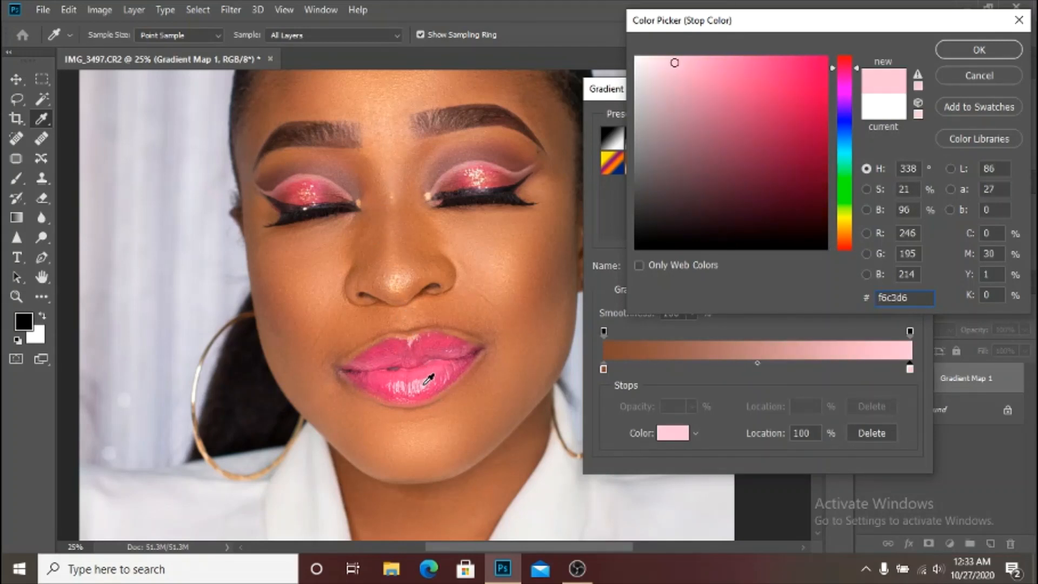
{"action": "left_click", "coordinate": [428, 378]}
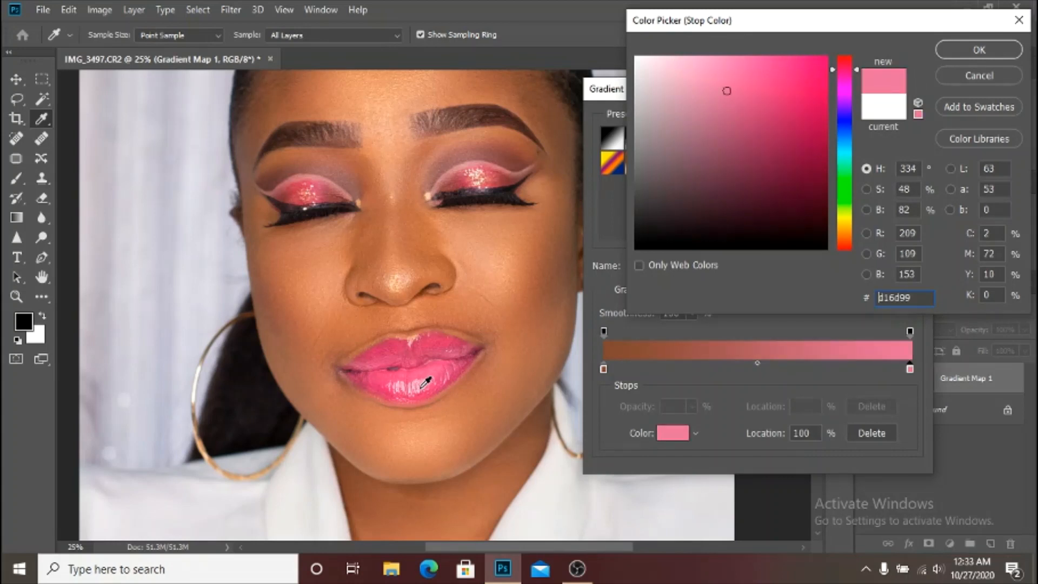
{"action": "left_click", "coordinate": [425, 382]}
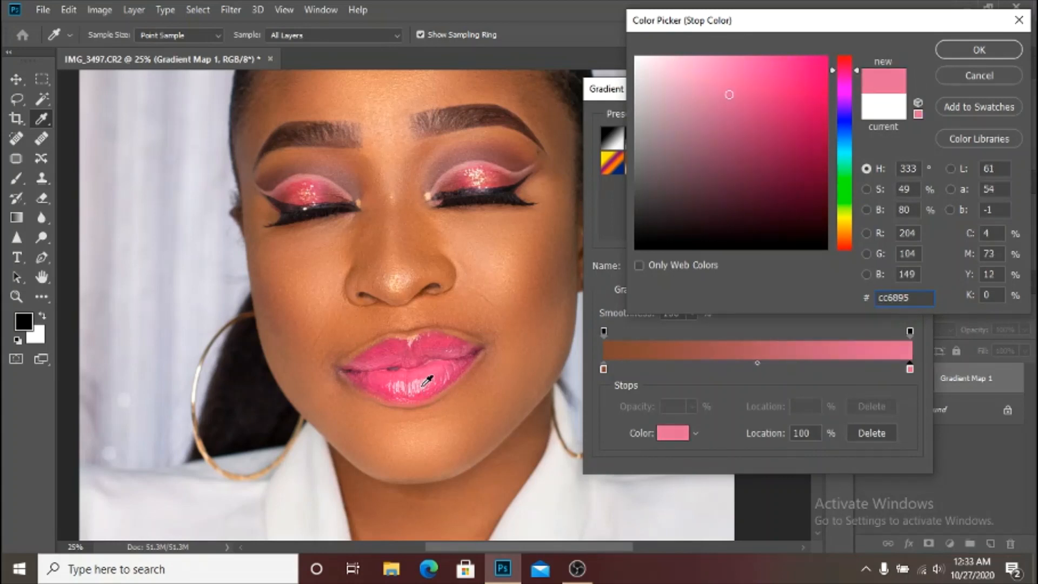
{"action": "left_click", "coordinate": [429, 381]}
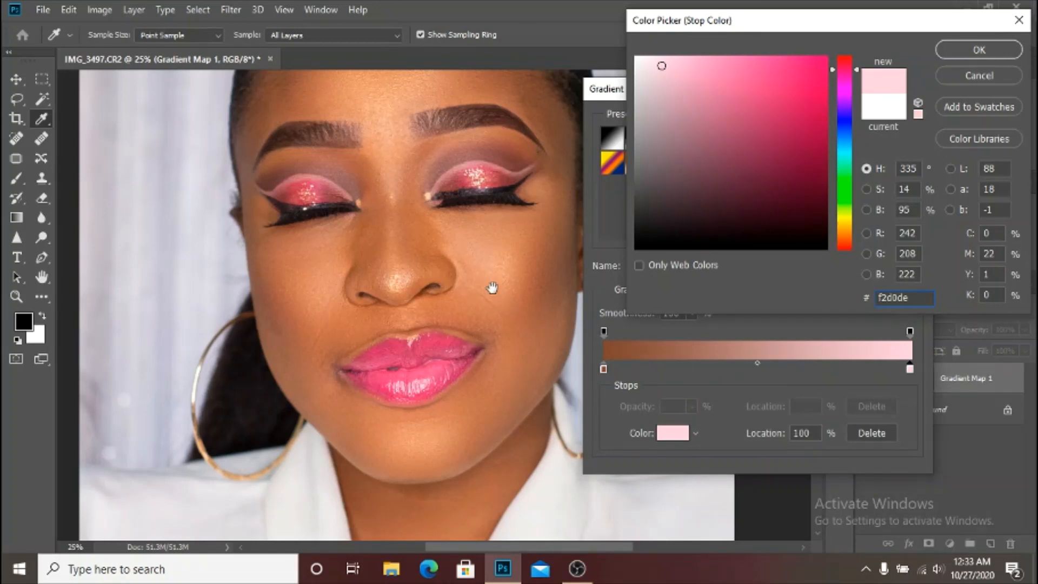
{"action": "mouse_move", "coordinate": [491, 290]}
{"action": "left_mouse_down"}
{"action": "mouse_move", "coordinate": [458, 362]}
{"action": "mouse_move", "coordinate": [439, 339]}
{"action": "mouse_move", "coordinate": [443, 378]}
{"action": "mouse_move", "coordinate": [440, 332]}
{"action": "mouse_move", "coordinate": [459, 308]}
{"action": "left_mouse_up"}
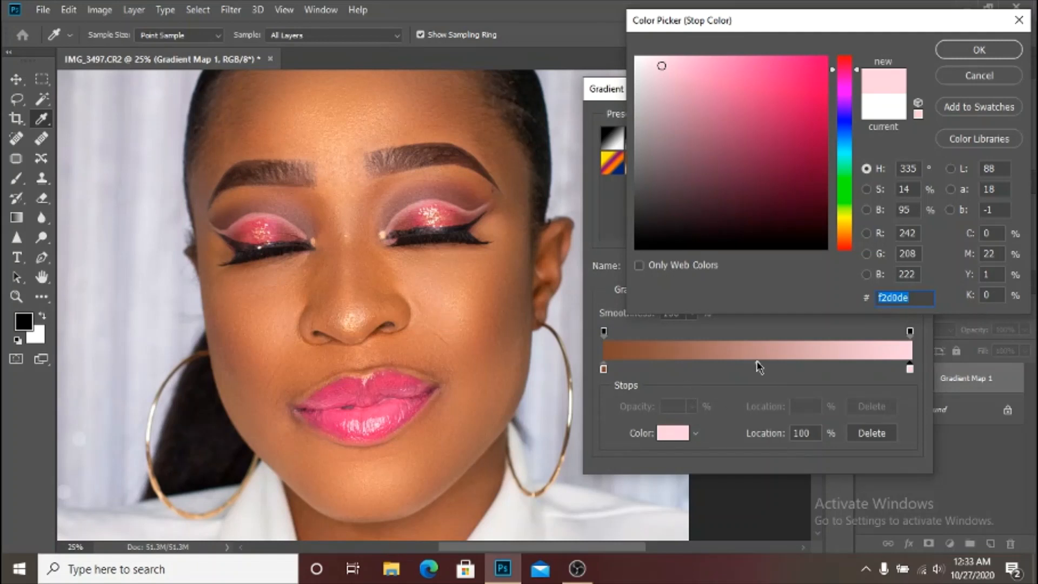
{"action": "left_click", "coordinate": [981, 53]}
Add a colour stop at 50% with the skin midtone #d1906e sampled from the cheek, and accept the gradient
{"action": "left_click_drag", "start_coordinate": [744, 368], "coordinate": [746, 368]}
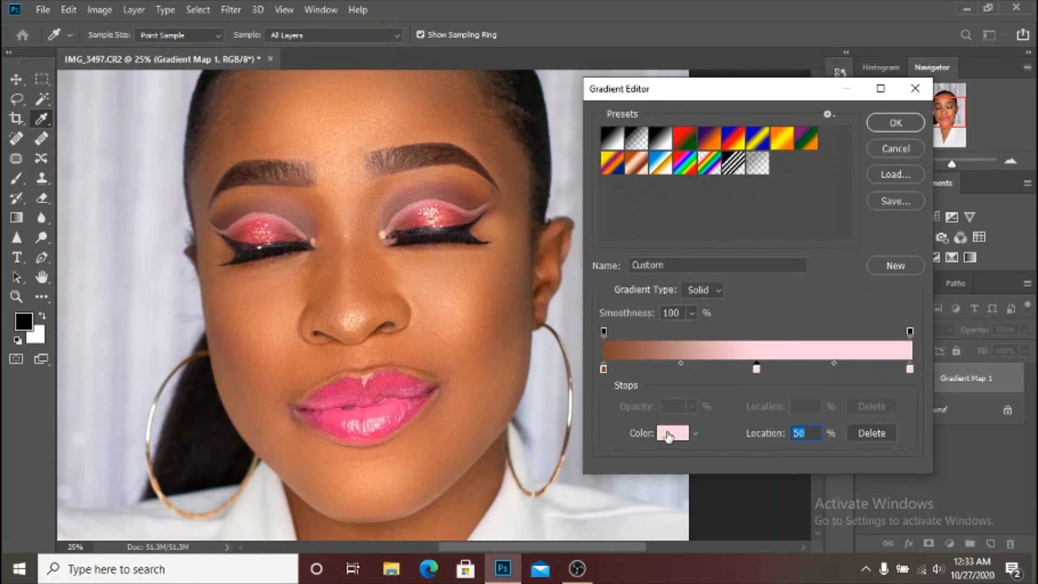
{"action": "left_click", "coordinate": [670, 433]}
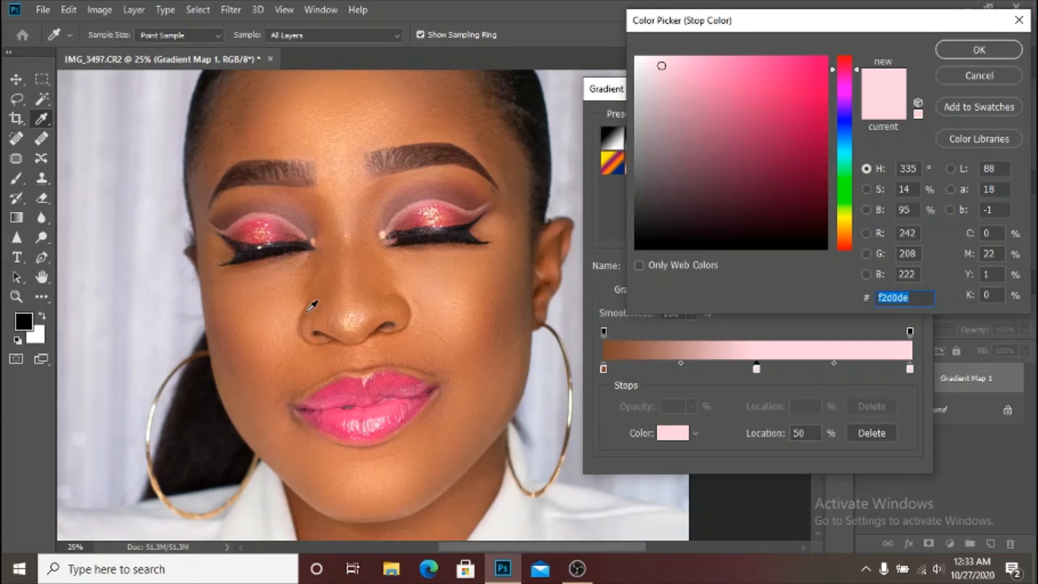
{"action": "left_click", "coordinate": [274, 315]}
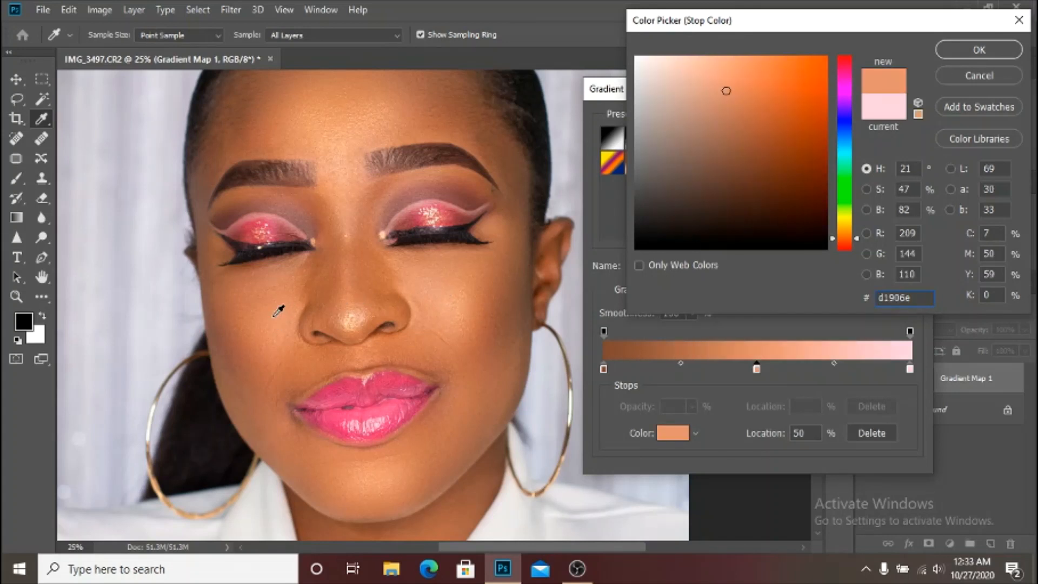
{"action": "left_click", "coordinate": [979, 49]}
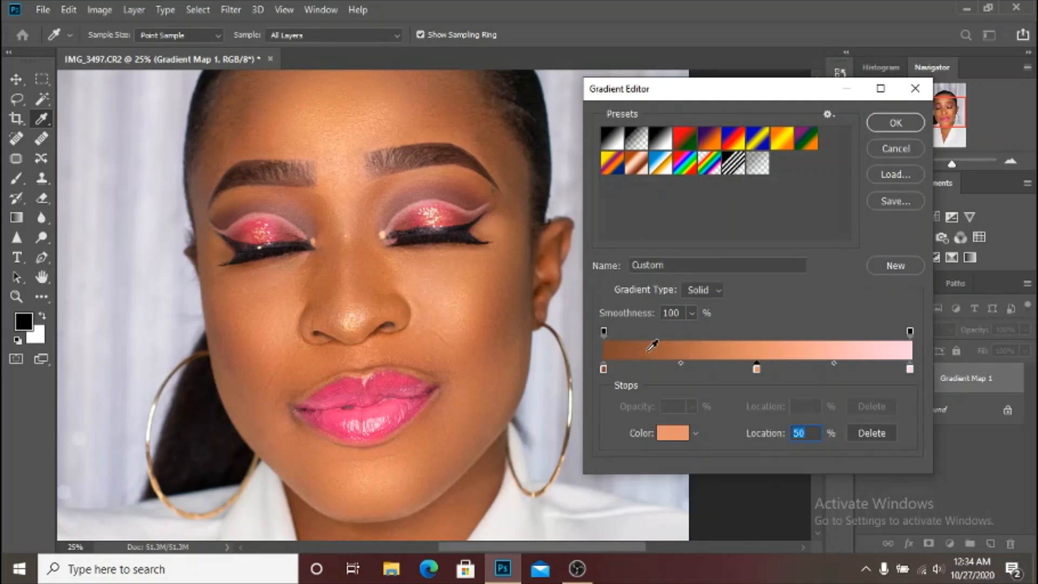
{"action": "left_click", "coordinate": [893, 123]}
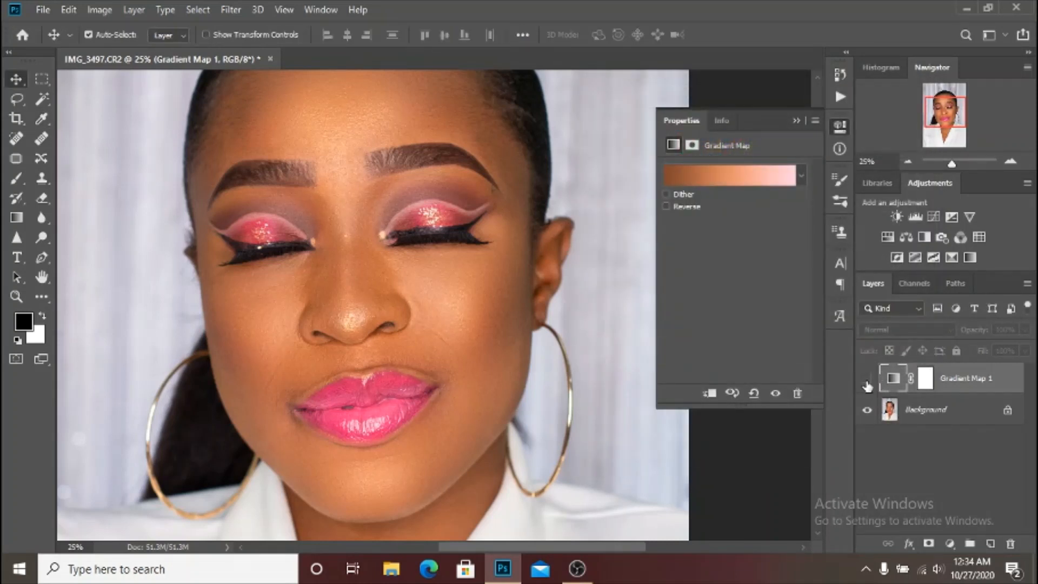
Show the Gradient Map 1 layer and set it to Soft Light blending at 40% opacity
{"action": "left_click", "coordinate": [866, 379]}
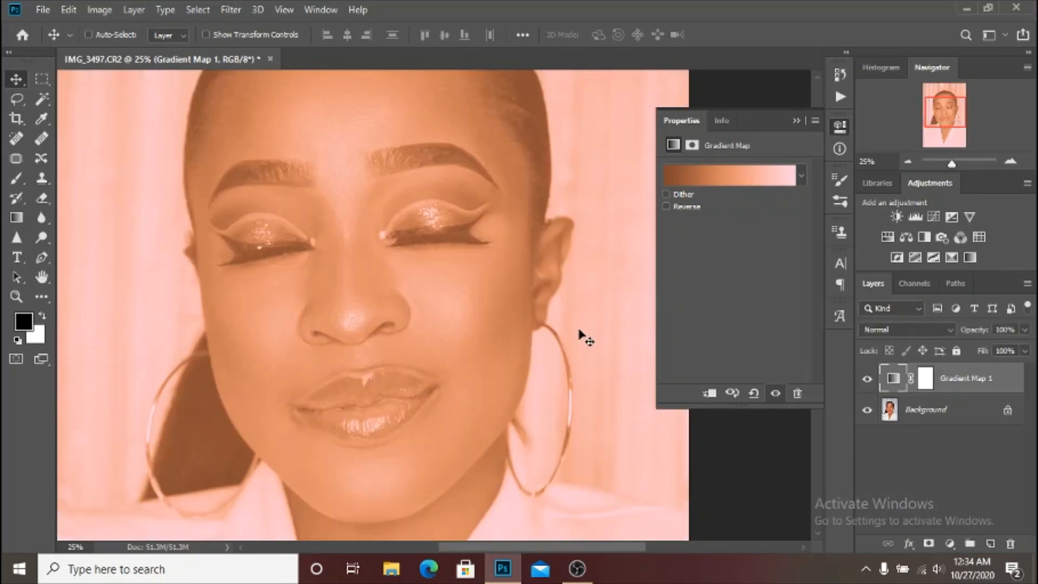
{"action": "key", "text": "ctrl+minus"}
{"action": "key", "text": "ctrl+minus"}
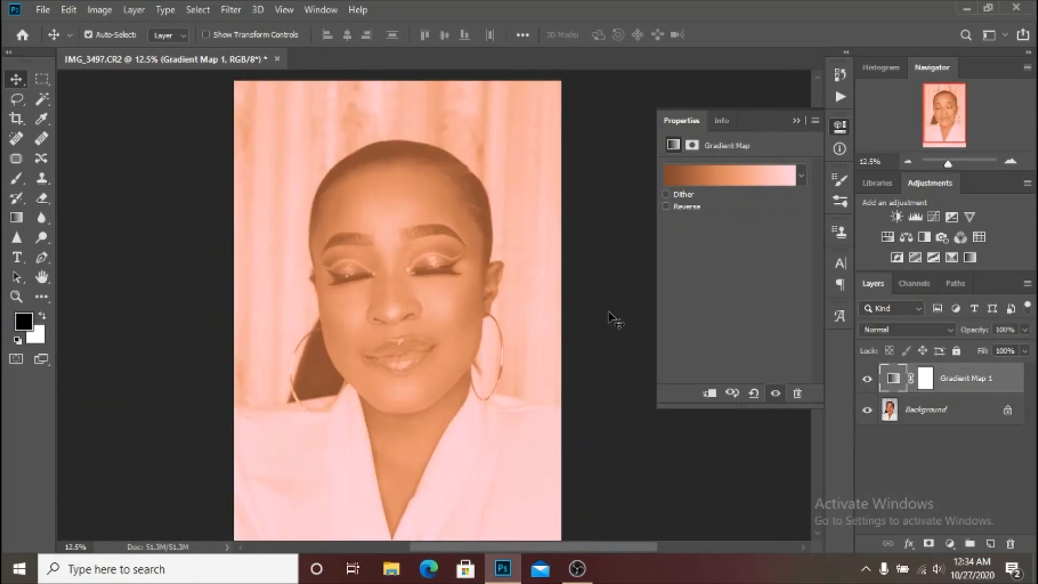
{"action": "left_click", "coordinate": [908, 329]}
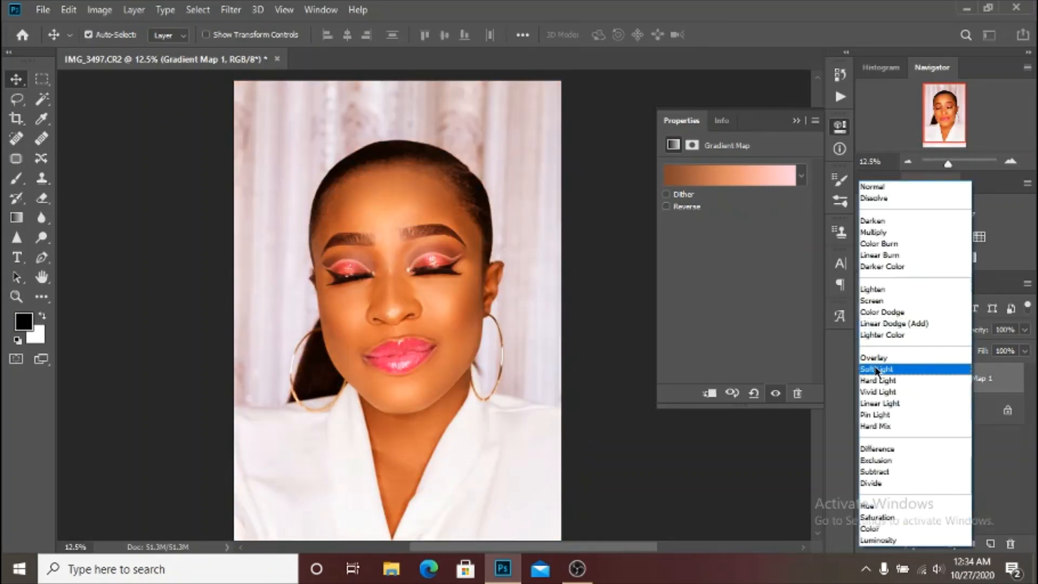
{"action": "left_click", "coordinate": [876, 369]}
{"action": "left_click", "coordinate": [1005, 329]}
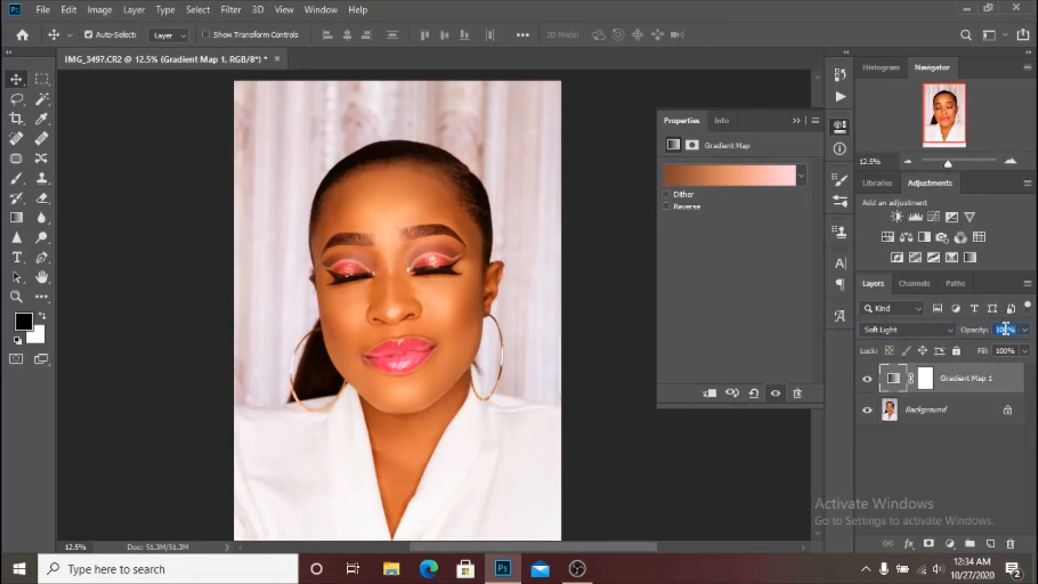
{"action": "type", "text": "40"}
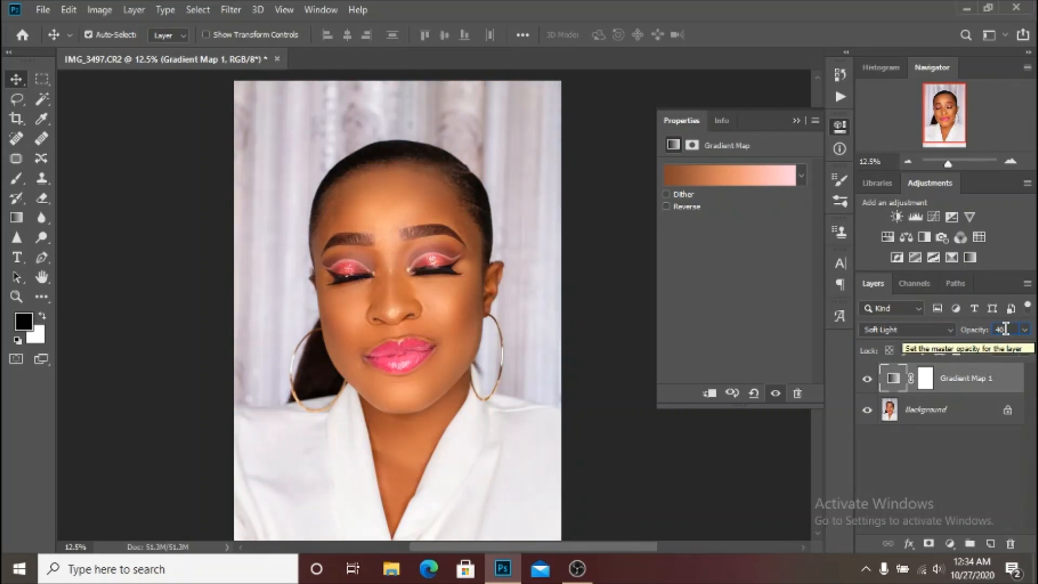
{"action": "left_click", "coordinate": [796, 120]}
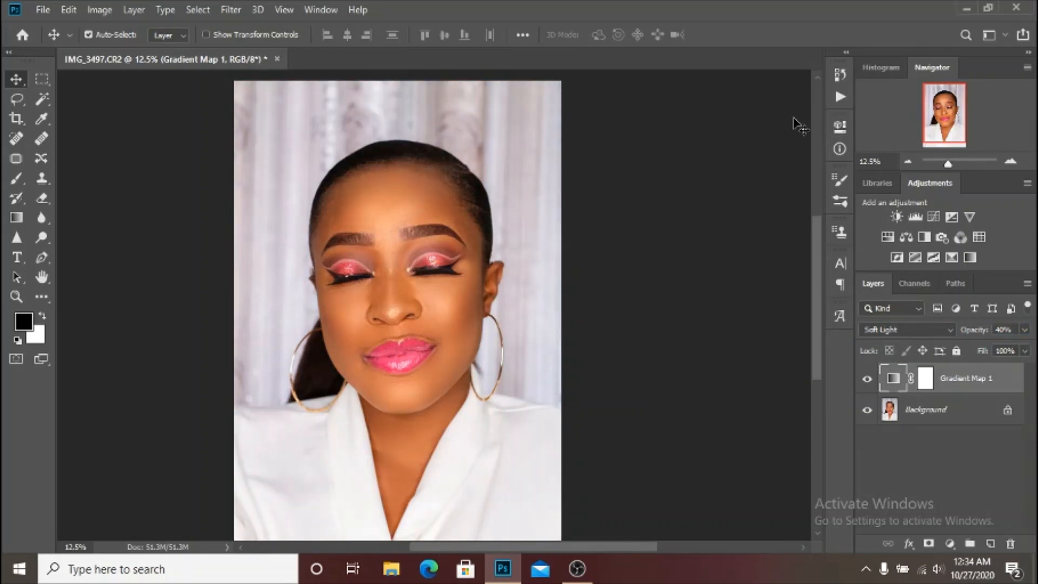
Compare the whole portrait with and without the Gradient Map 1 adjustment by switching its visibility
{"action": "left_click", "coordinate": [865, 380]}
{"action": "left_click", "coordinate": [865, 381]}
{"action": "left_click", "coordinate": [865, 380]}
{"action": "left_click", "coordinate": [865, 380]}
{"action": "key", "text": "ctrl+0"}
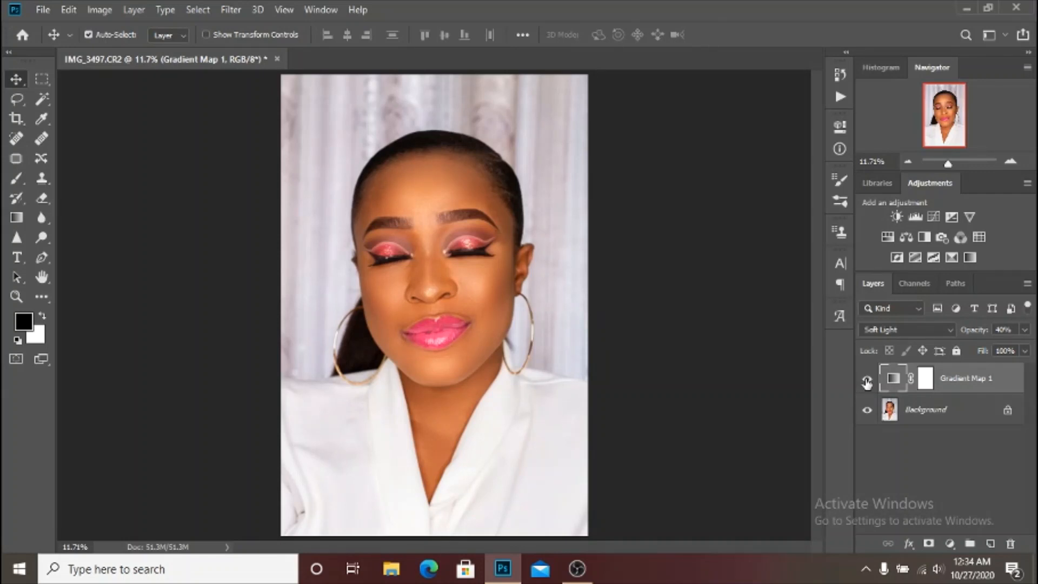
{"action": "left_click", "coordinate": [867, 380]}
{"action": "left_click", "coordinate": [867, 380]}
{"action": "left_click", "coordinate": [867, 381]}
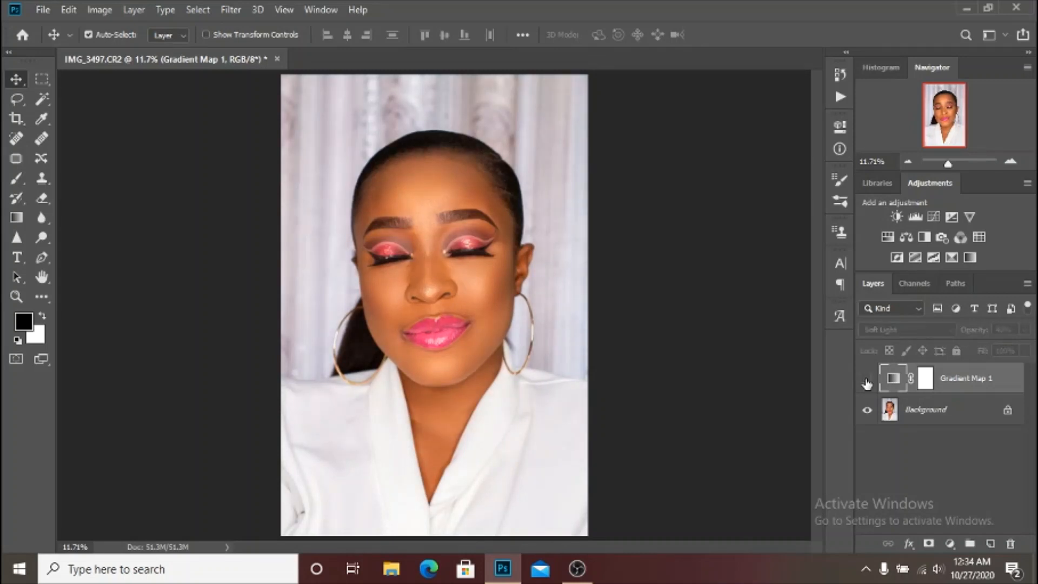
Show Gradient Map 1 again and add a Selective Color adjustment layer with Whites set to +67% cyan and -70% yellow
{"action": "left_click", "coordinate": [866, 381]}
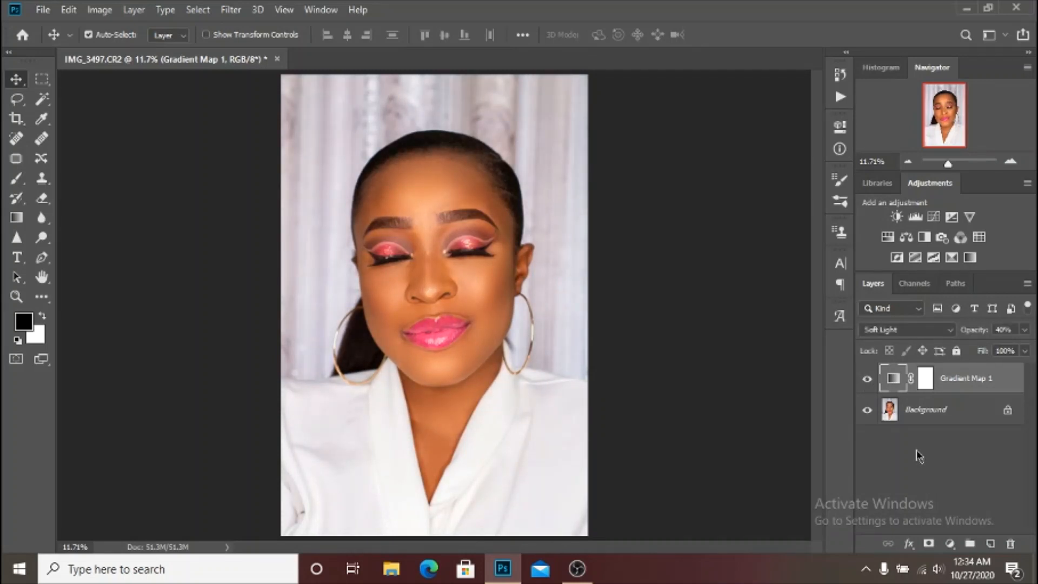
{"action": "left_click", "coordinate": [950, 544]}
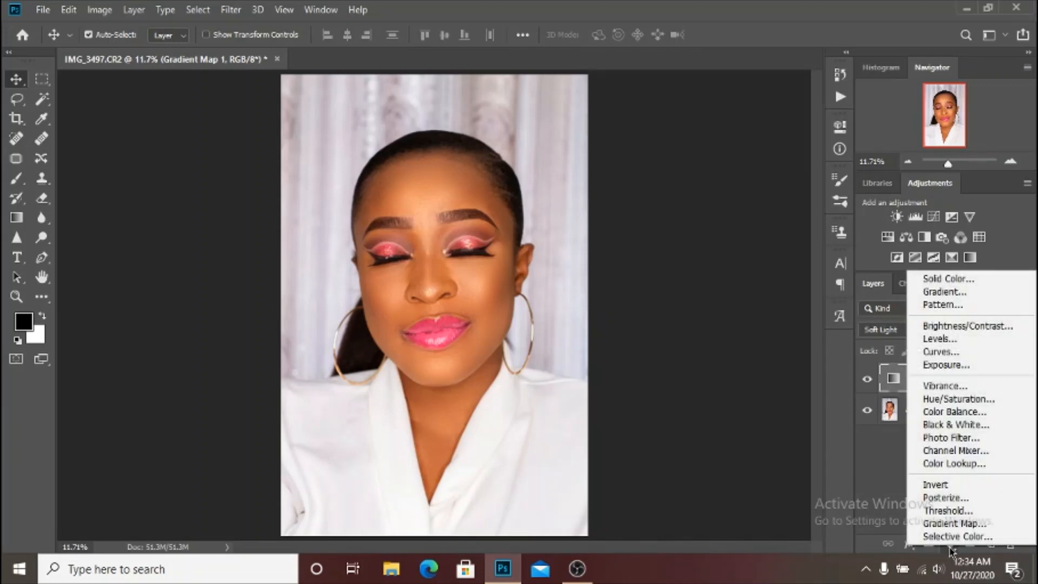
{"action": "left_click", "coordinate": [948, 540]}
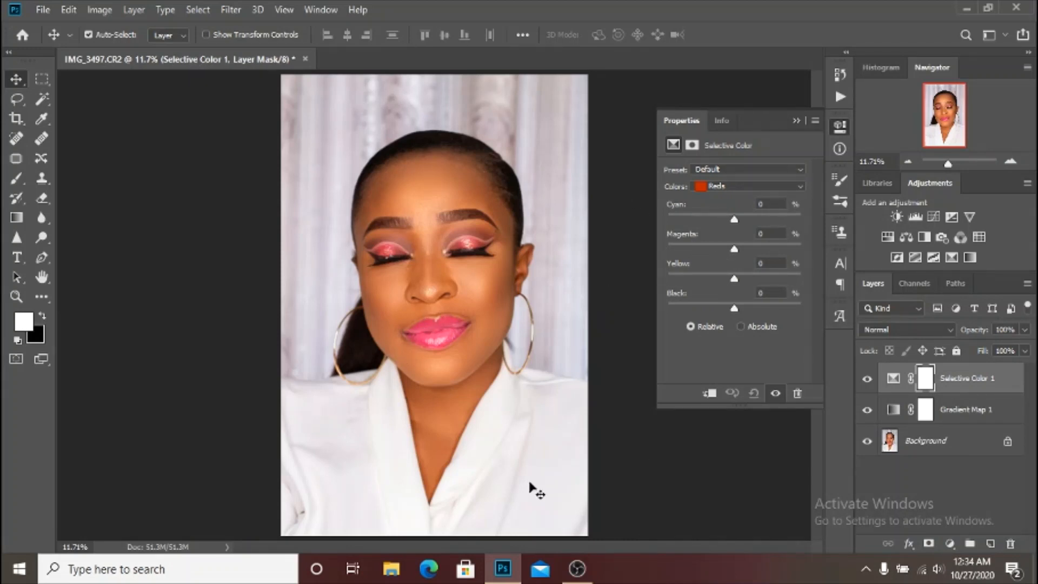
{"action": "left_click", "coordinate": [772, 190]}
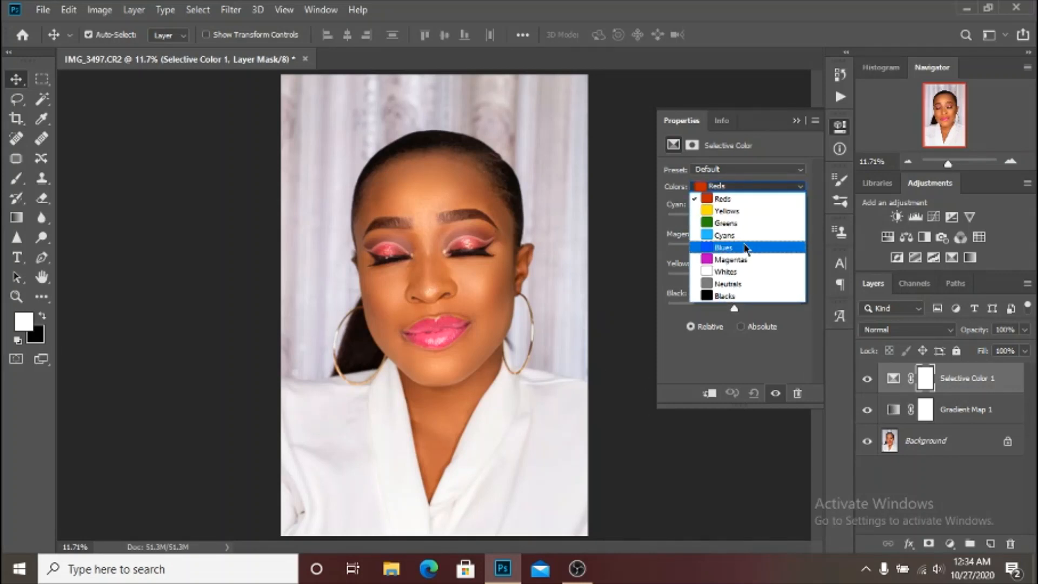
{"action": "left_click", "coordinate": [737, 269]}
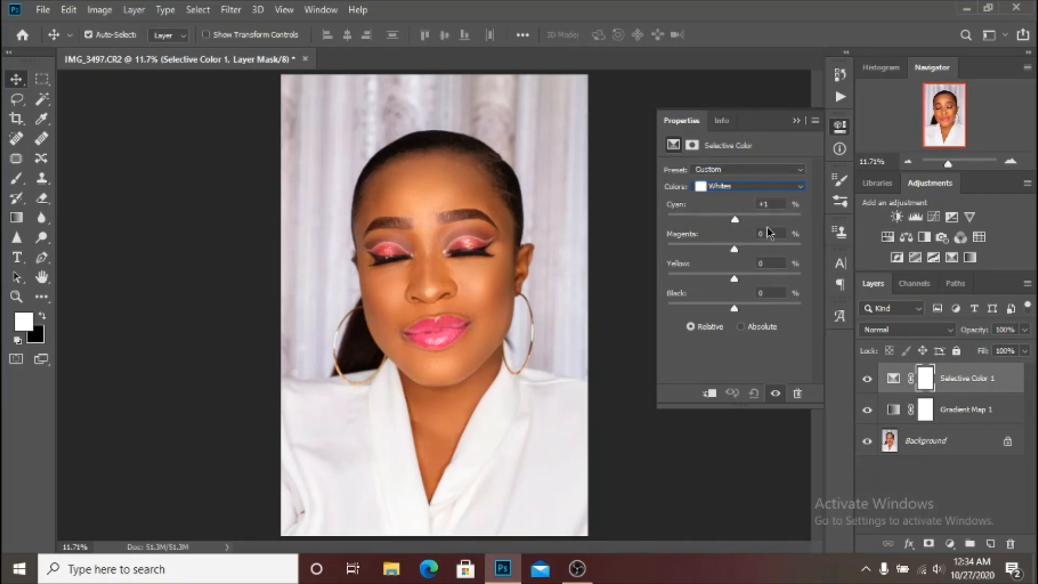
{"action": "left_click_drag", "start_coordinate": [749, 220], "coordinate": [778, 231]}
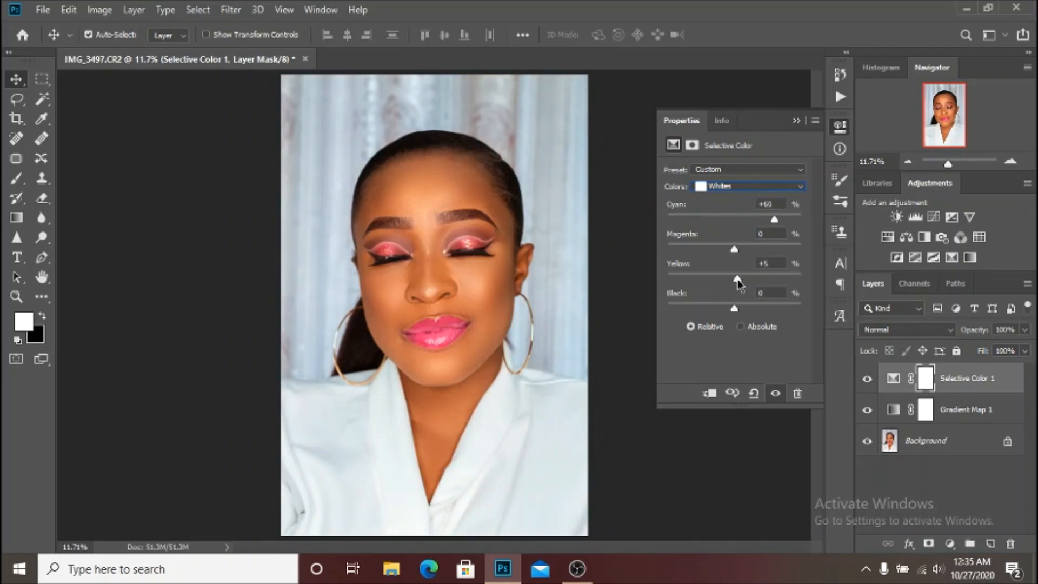
{"action": "left_click_drag", "start_coordinate": [737, 279], "coordinate": [687, 264]}
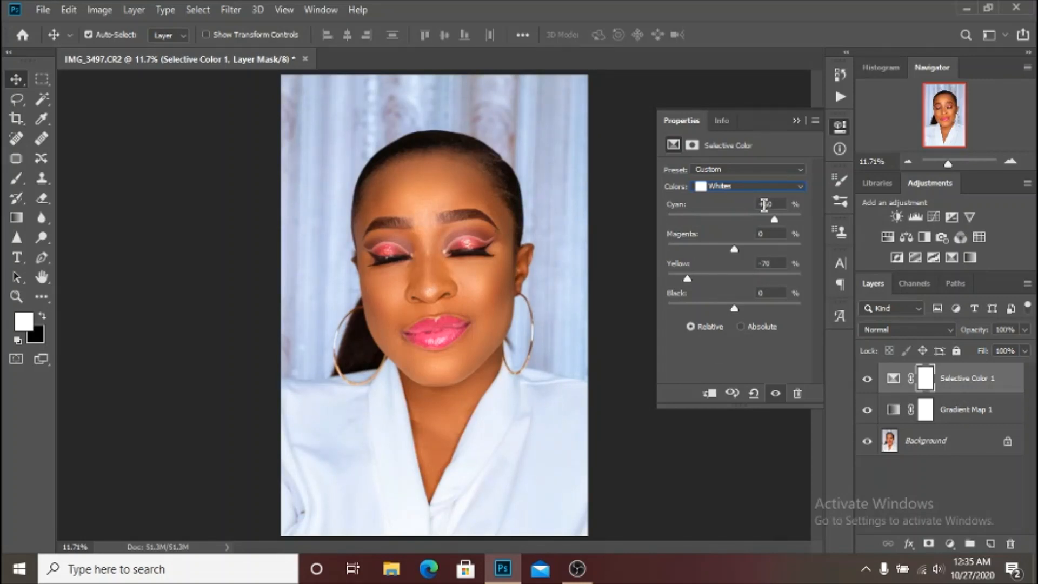
{"action": "left_click_drag", "start_coordinate": [774, 226], "coordinate": [782, 227]}
Compare the portrait with and without the Selective Color 1 adjustment by switching its visibility, leaving it shown, and close its properties
{"action": "left_click", "coordinate": [867, 380]}
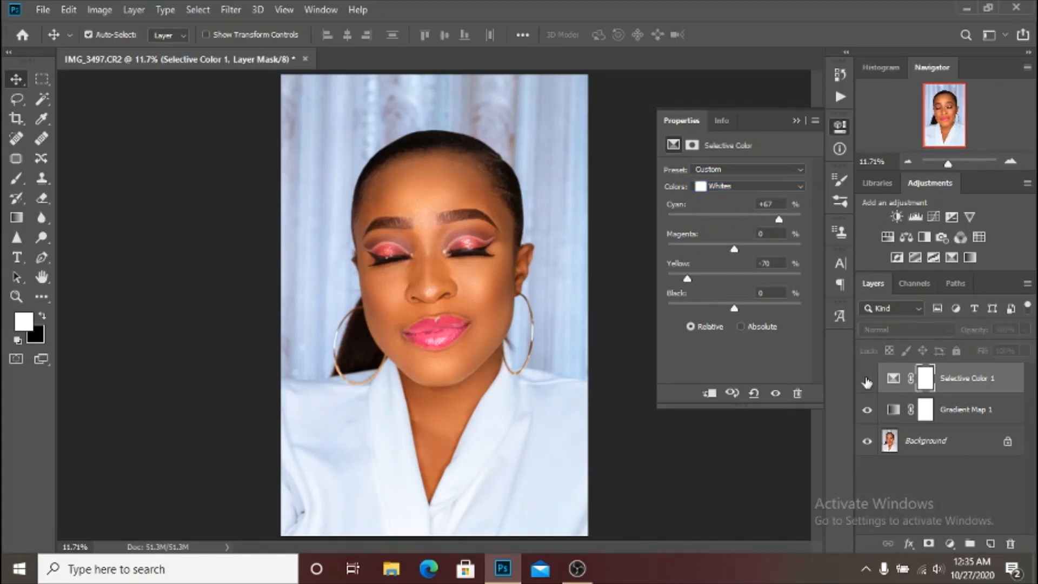
{"action": "left_click", "coordinate": [867, 381]}
{"action": "left_click", "coordinate": [867, 381]}
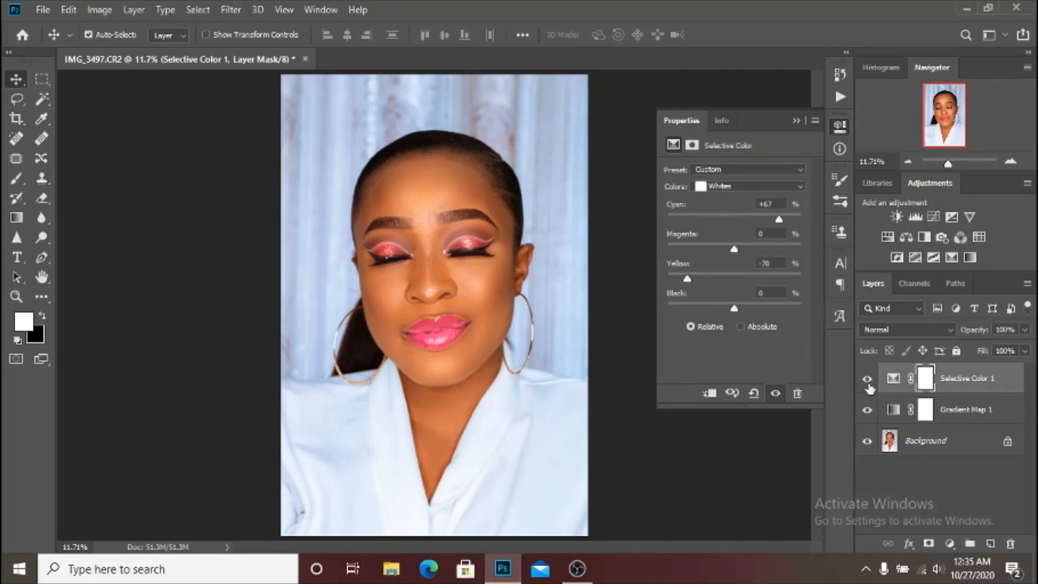
{"action": "left_click", "coordinate": [866, 380]}
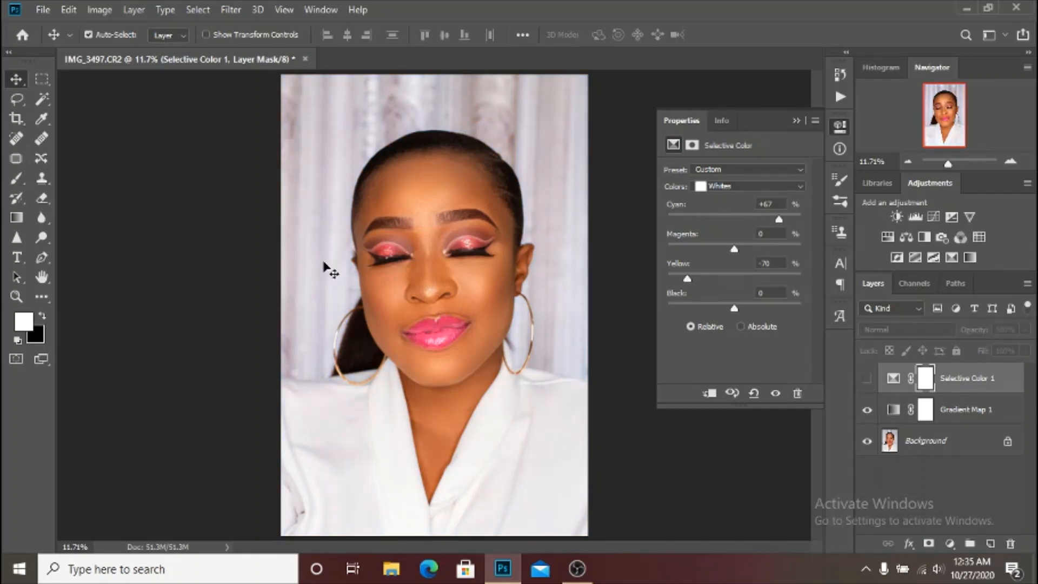
{"action": "left_click", "coordinate": [866, 381]}
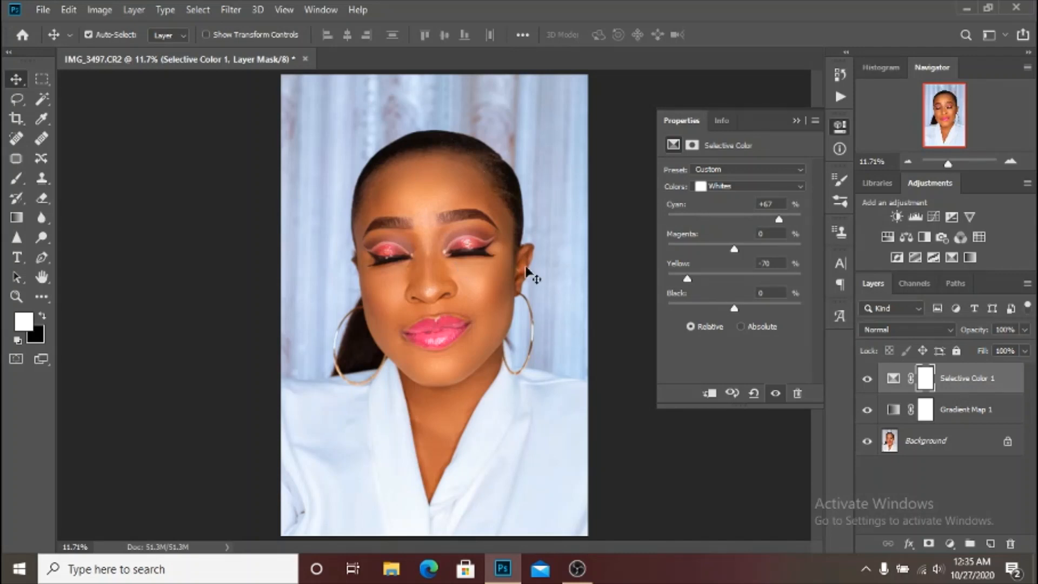
{"action": "left_click", "coordinate": [720, 189]}
{"action": "left_click", "coordinate": [792, 126]}
{"action": "left_click", "coordinate": [796, 121]}
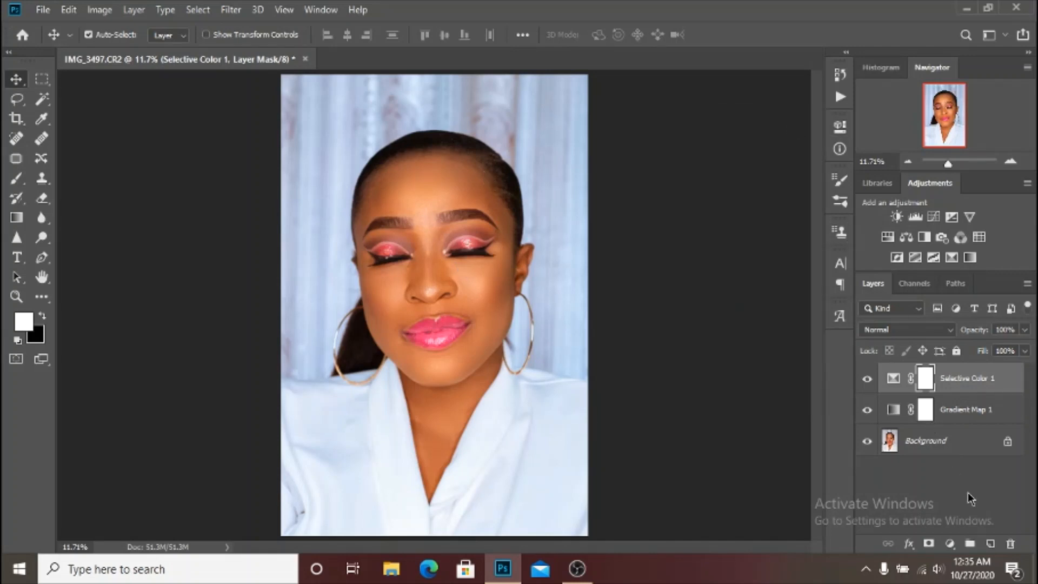
Add a Hue/Saturation adjustment layer and set the saturation of the Reds to +3
{"action": "left_click", "coordinate": [947, 544]}
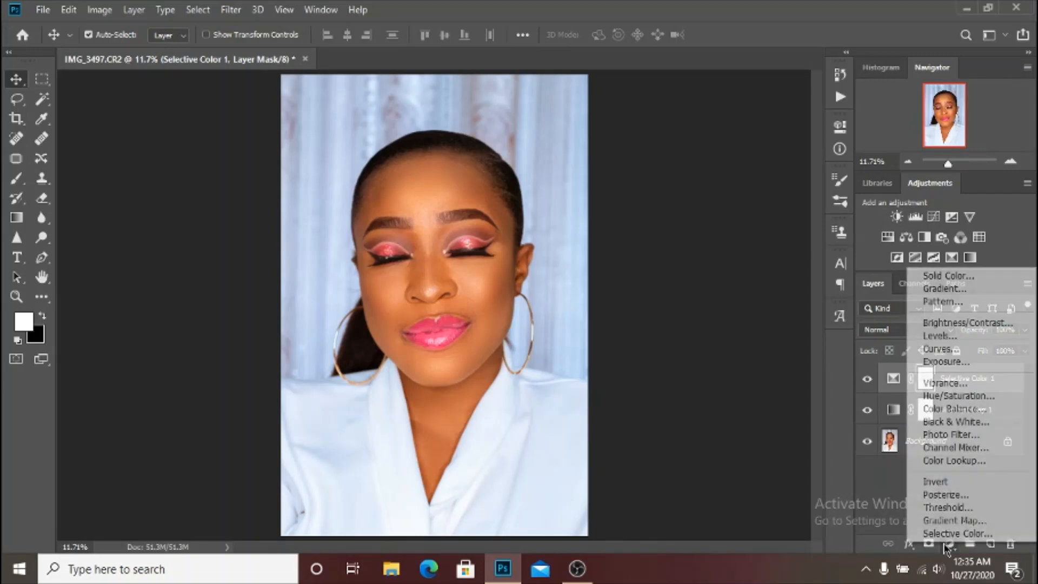
{"action": "left_click", "coordinate": [964, 398]}
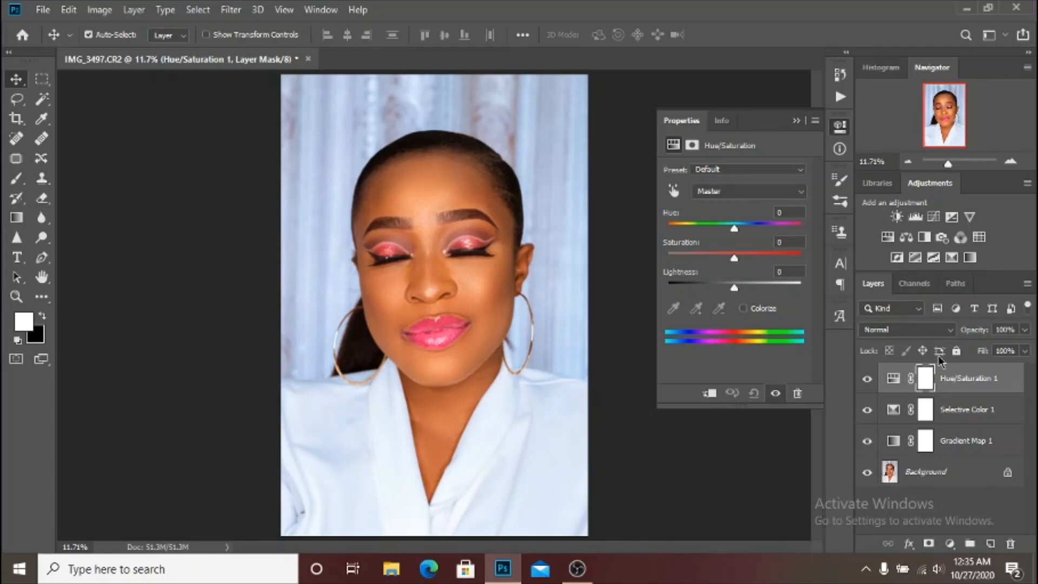
{"action": "left_click", "coordinate": [762, 194]}
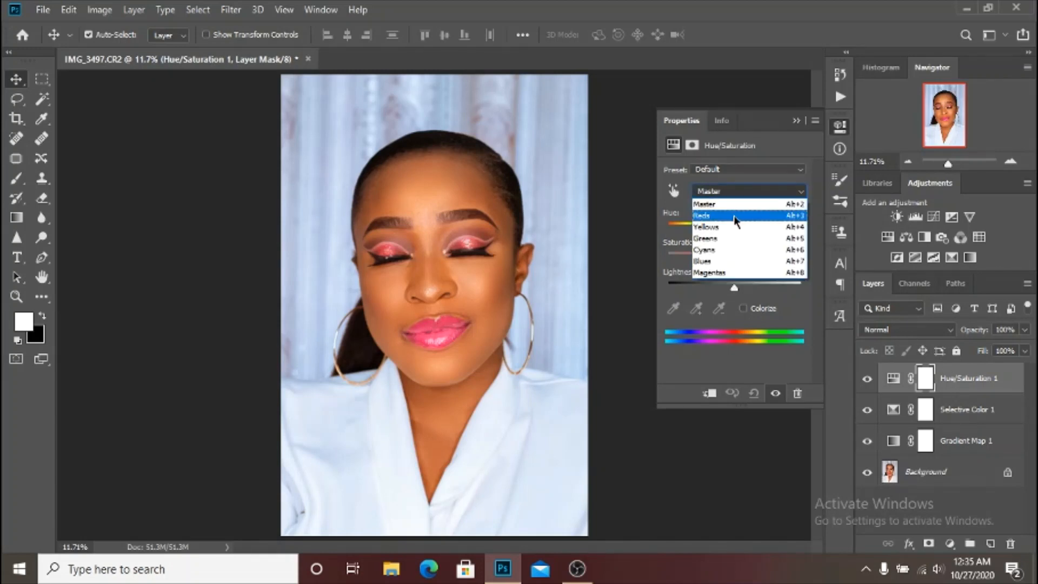
{"action": "left_click", "coordinate": [714, 203]}
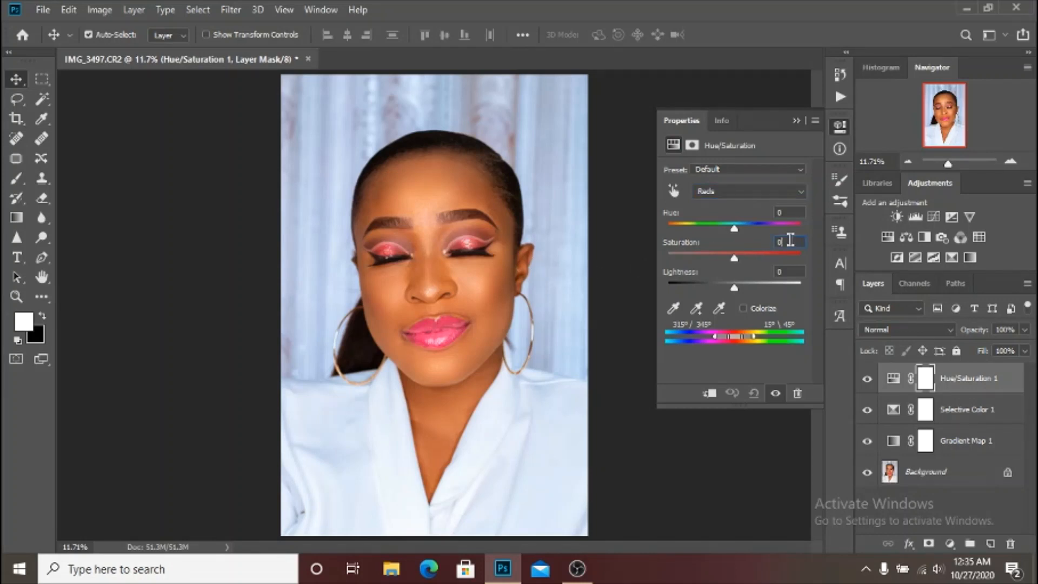
{"action": "key", "text": "Up"}
{"action": "key", "text": "Up"}
Raise the hue of the Reds slightly and close the Hue/Saturation properties
{"action": "left_click", "coordinate": [793, 210]}
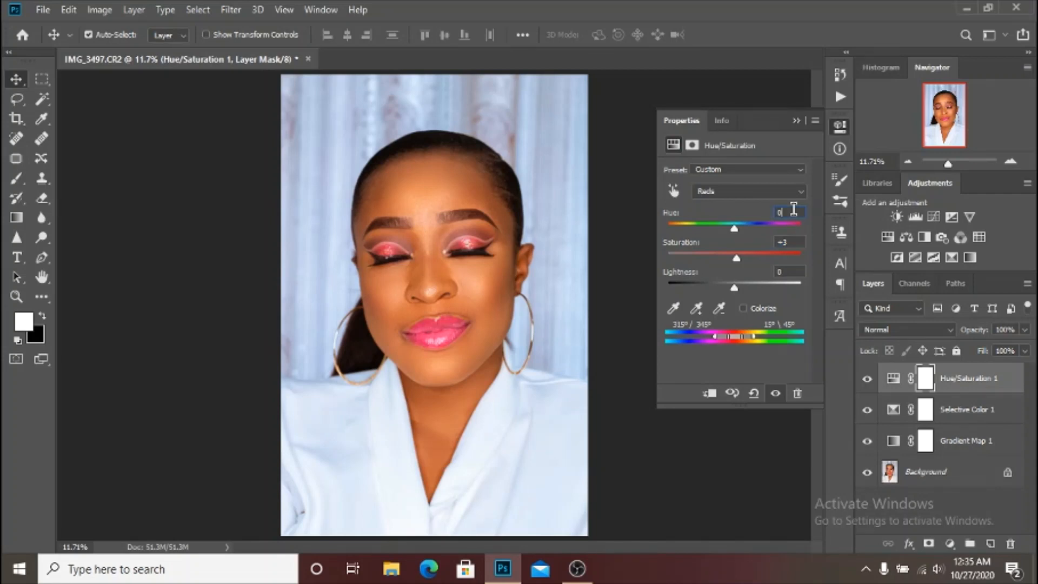
{"action": "key", "text": "Up"}
{"action": "key", "text": "Up"}
{"action": "left_click", "coordinate": [794, 121]}
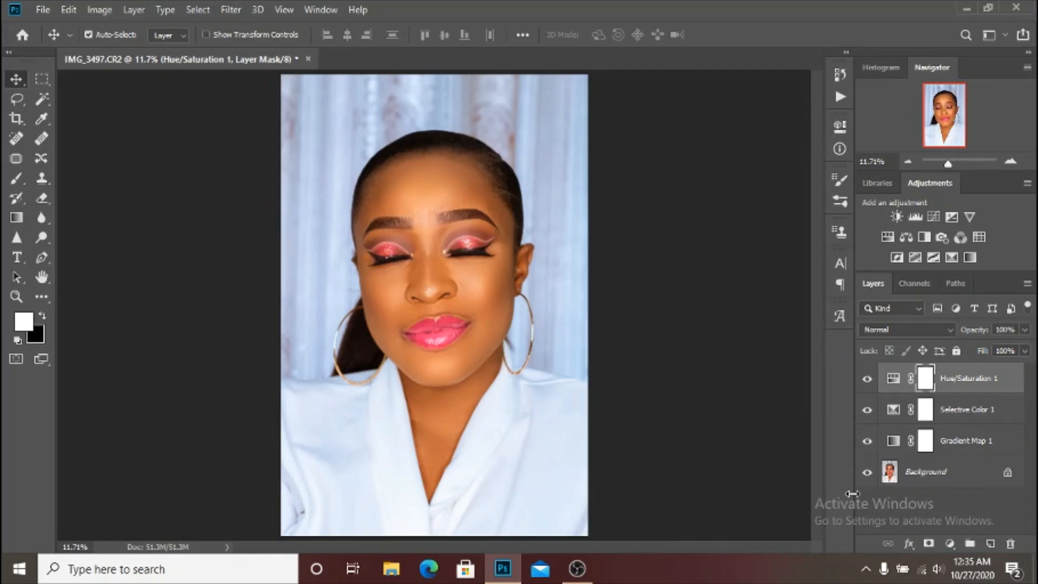
Compare the background alone with the toned portrait by hiding all adjustment layers and restoring them
{"action": "left_click", "coordinate": [867, 473], "text": "alt"}
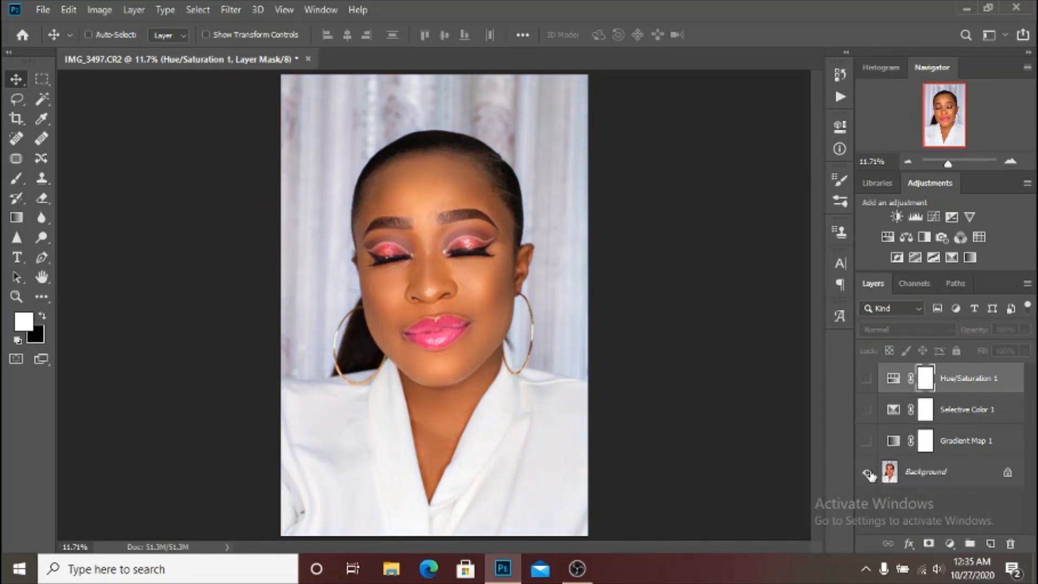
{"action": "left_click", "coordinate": [867, 440]}
{"action": "left_click", "coordinate": [867, 410]}
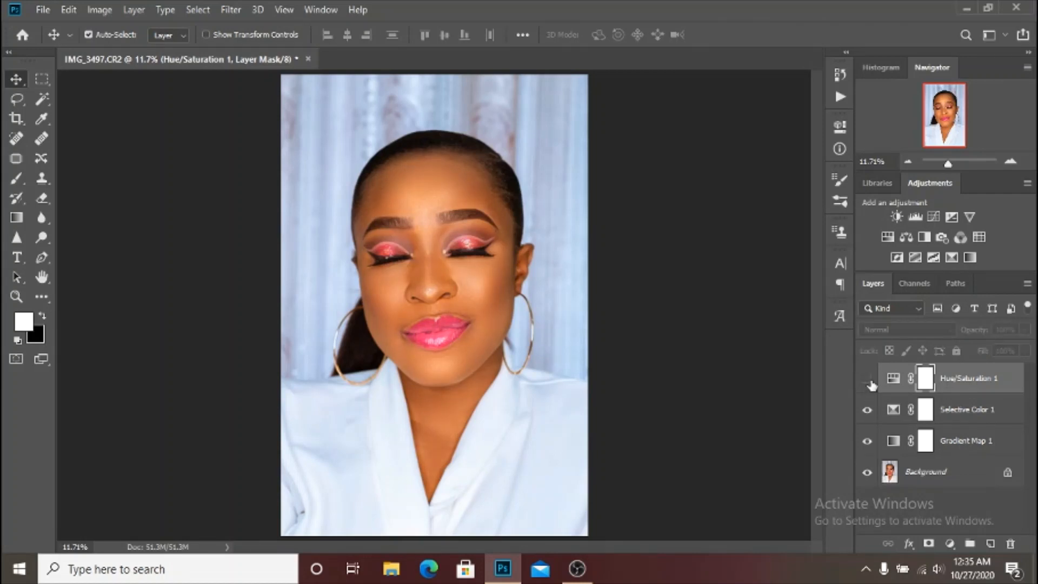
Compare the face close up with and without the Hue/Saturation 1 adjustment, leaving the layer shown
{"action": "key", "text": "ctrl+plus"}
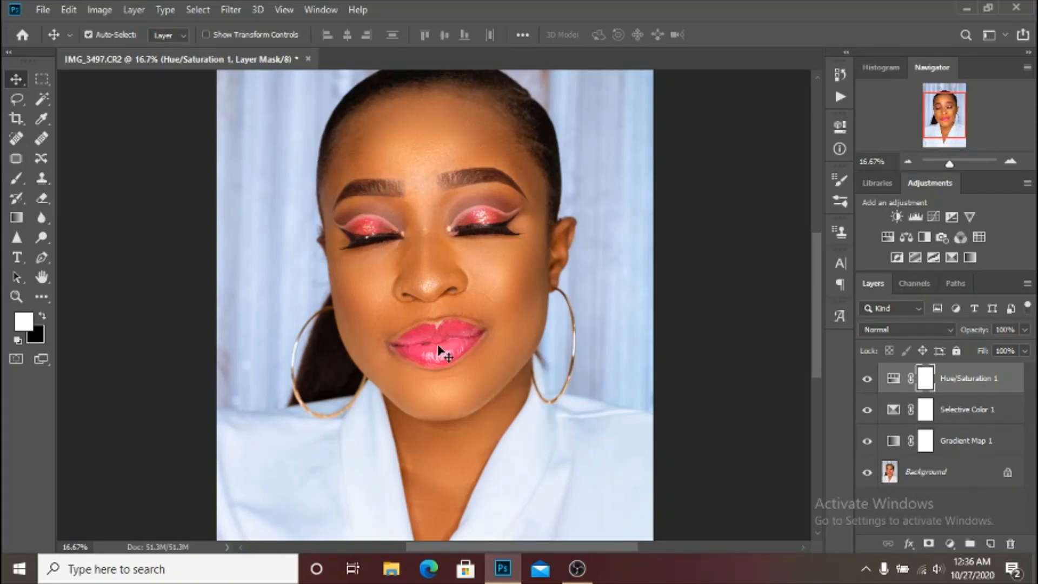
{"action": "left_click", "coordinate": [866, 379]}
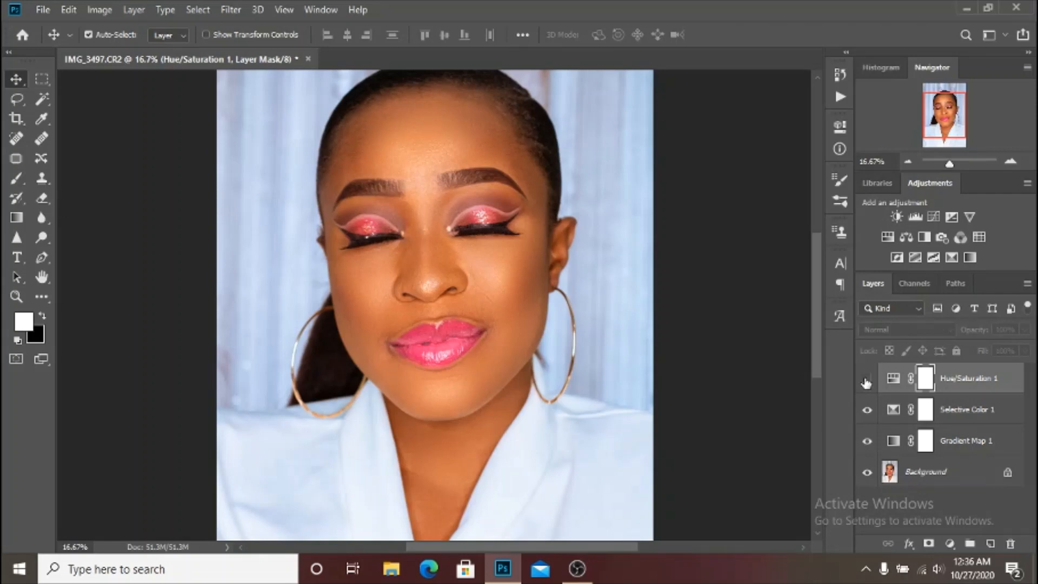
{"action": "left_click", "coordinate": [866, 380]}
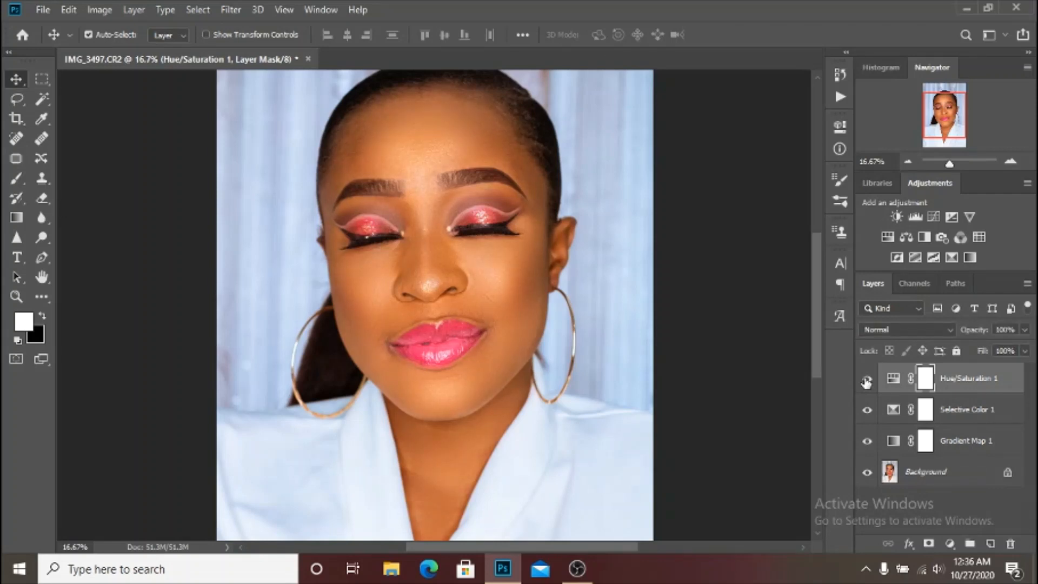
{"action": "left_click", "coordinate": [865, 380]}
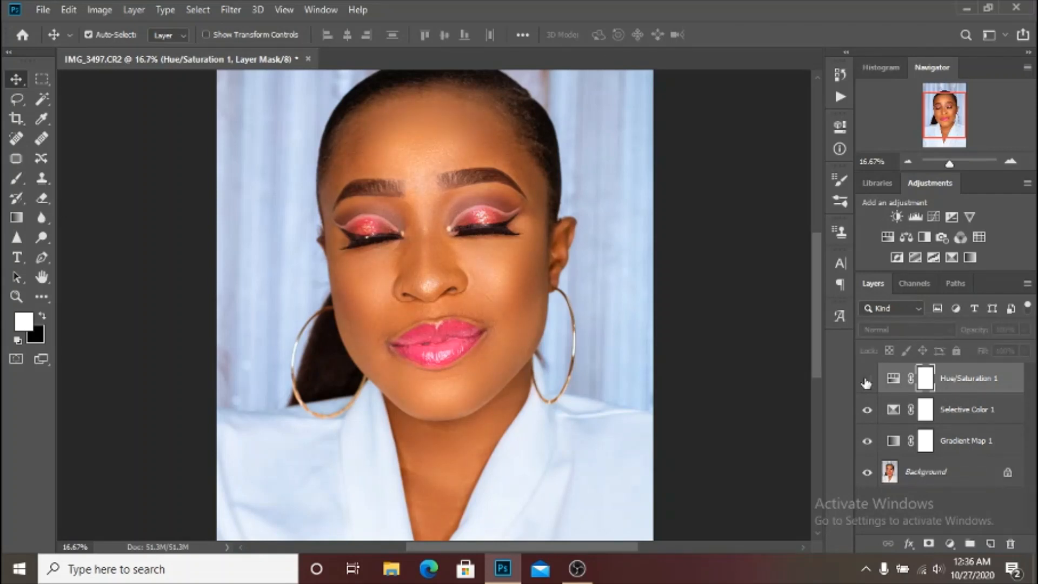
{"action": "left_click", "coordinate": [866, 380]}
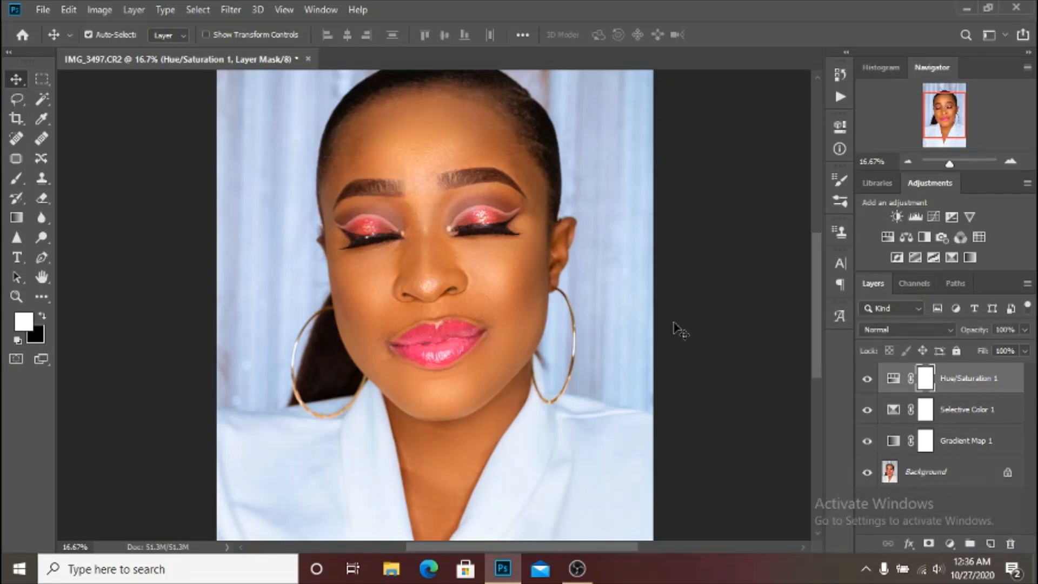
Add a Color Balance adjustment layer and shift its Shadows moderately from cyan towards red
{"action": "key", "text": "ctrl+minus"}
{"action": "key", "text": "ctrl+minus"}
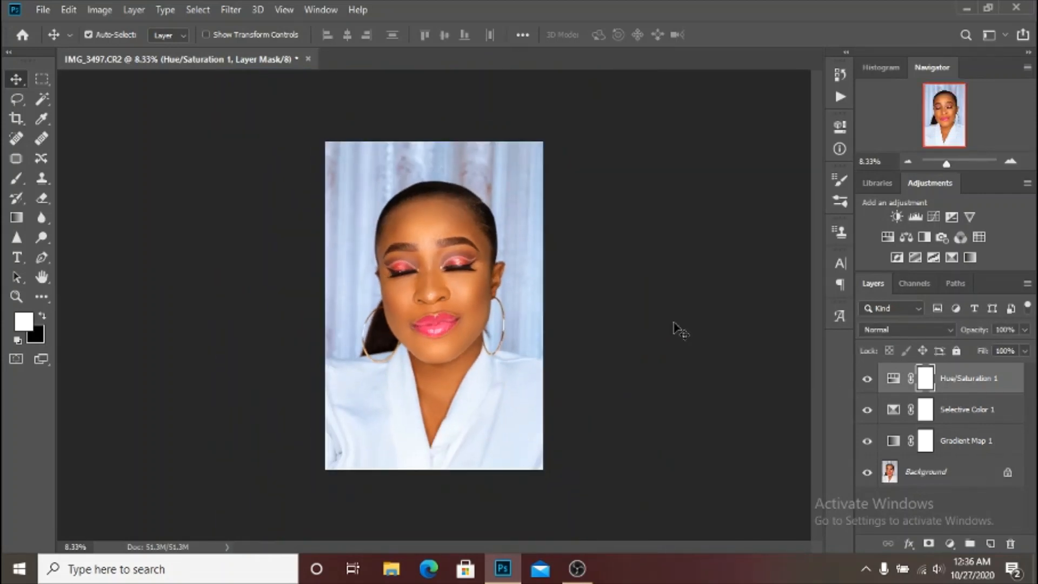
{"action": "left_click", "coordinate": [950, 543]}
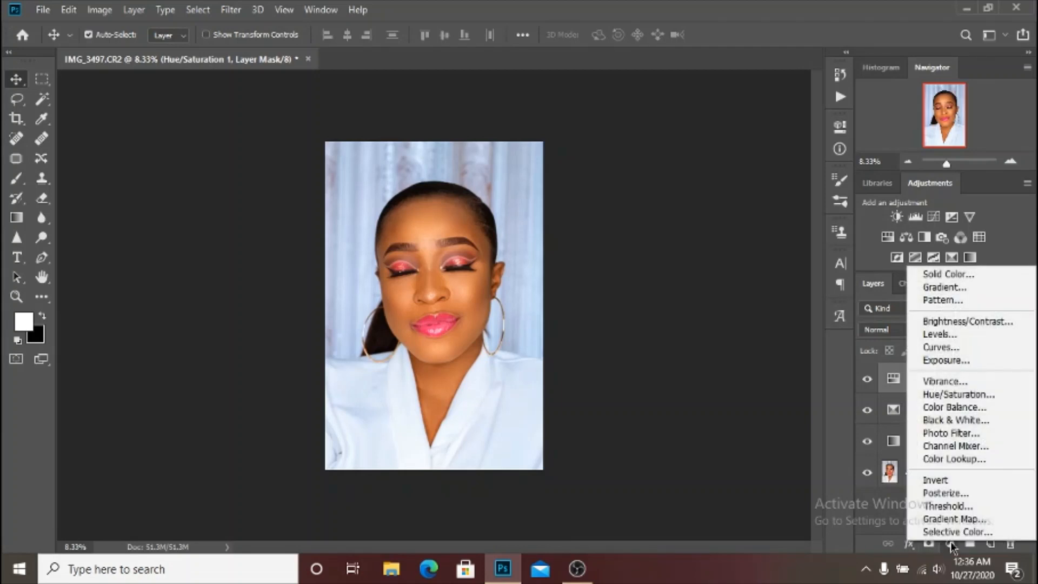
{"action": "left_click", "coordinate": [959, 409]}
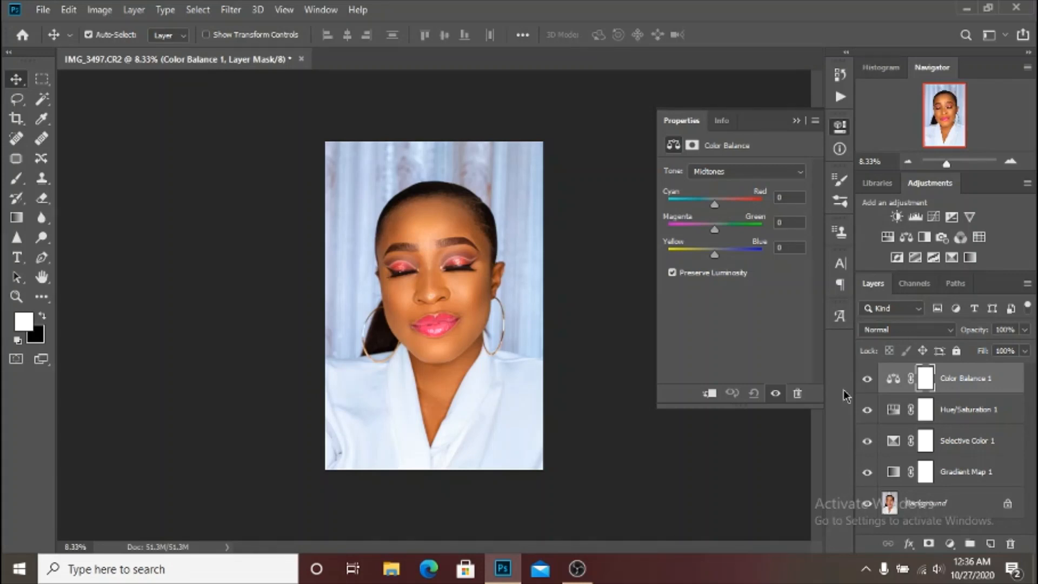
{"action": "left_click", "coordinate": [782, 172]}
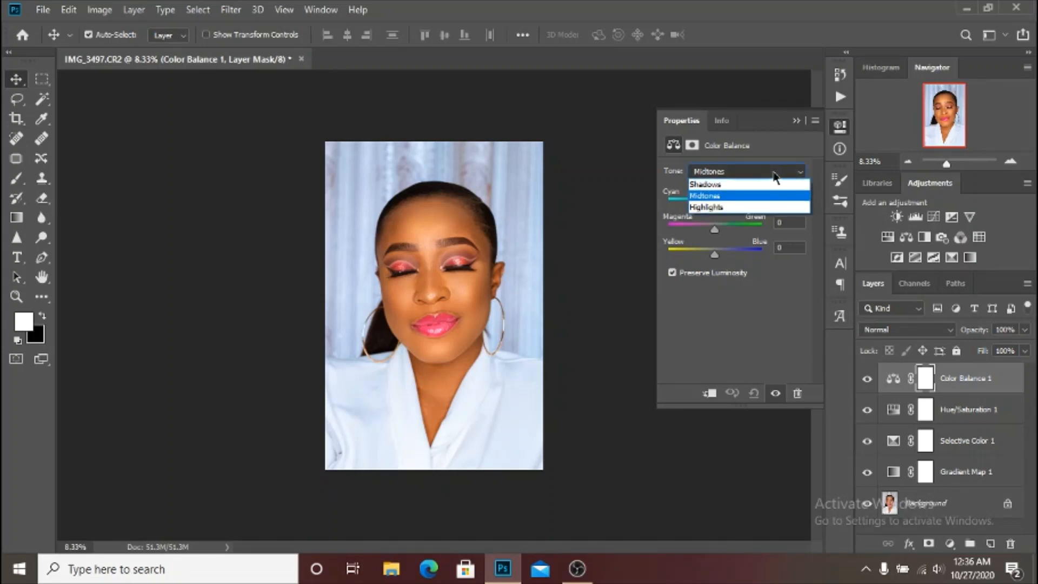
{"action": "left_click", "coordinate": [756, 185]}
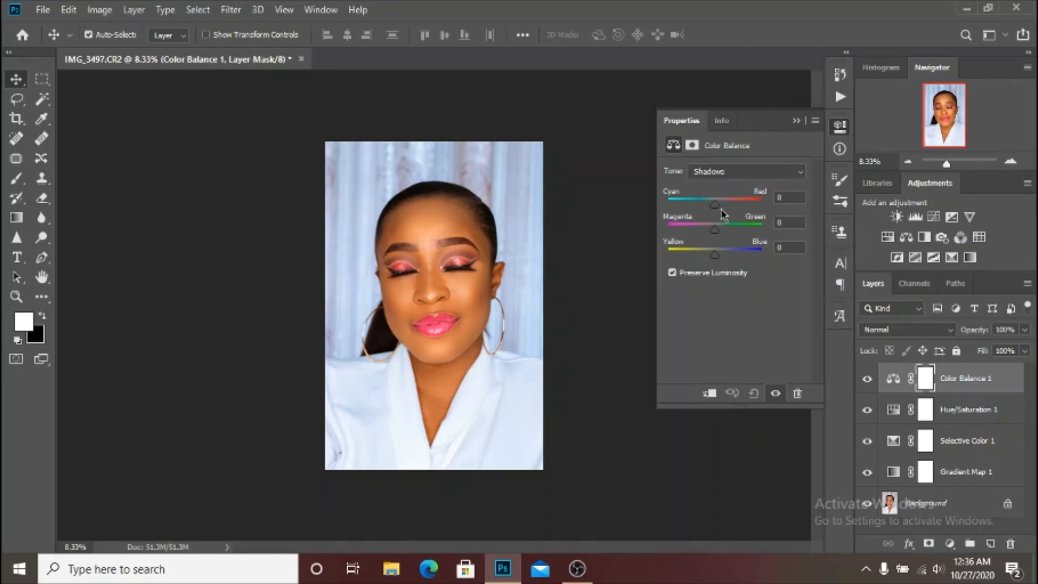
{"action": "left_click_drag", "start_coordinate": [715, 209], "coordinate": [724, 210]}
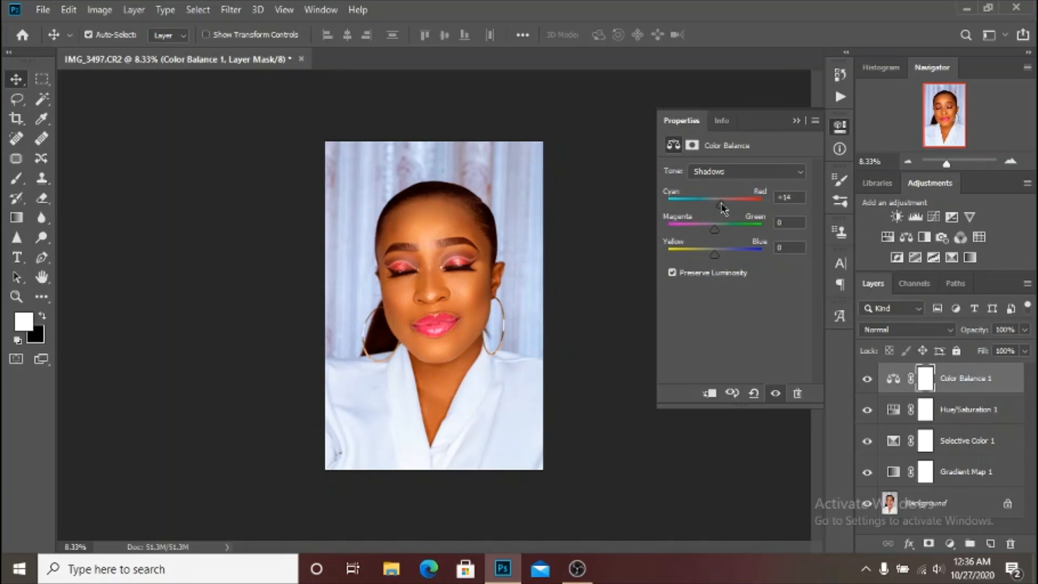
{"action": "left_click_drag", "start_coordinate": [724, 205], "coordinate": [720, 205]}
{"action": "key", "text": "Up"}
Shift the yellow–blue balance of the Shadows slightly towards yellow, to -2
{"action": "left_click", "coordinate": [718, 256]}
{"action": "mouse_move", "coordinate": [718, 256]}
{"action": "left_mouse_down"}
{"action": "mouse_move", "coordinate": [700, 257]}
{"action": "mouse_move", "coordinate": [725, 259]}
{"action": "mouse_move", "coordinate": [706, 260]}
{"action": "mouse_move", "coordinate": [716, 262]}
{"action": "left_mouse_up"}
{"action": "left_click", "coordinate": [803, 249]}
Set the Color Balance Highlights to -10 towards cyan and -12 towards yellow
{"action": "left_click", "coordinate": [773, 171]}
{"action": "left_click", "coordinate": [729, 212]}
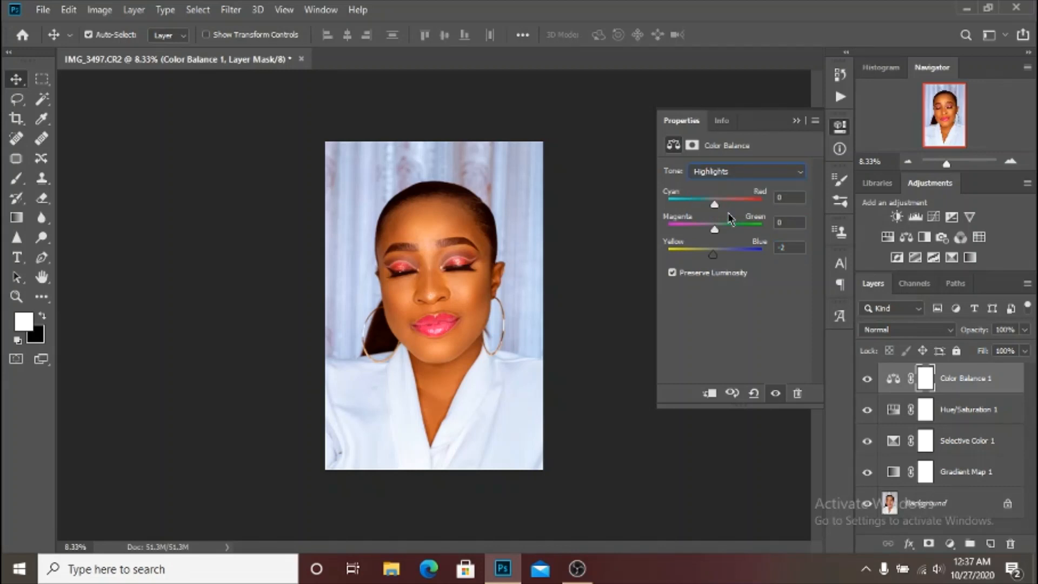
{"action": "mouse_move", "coordinate": [714, 205]}
{"action": "left_mouse_down"}
{"action": "mouse_move", "coordinate": [730, 205]}
{"action": "mouse_move", "coordinate": [707, 204]}
{"action": "left_mouse_up"}
{"action": "key", "text": "Up"}
{"action": "key", "text": "Up"}
{"action": "key", "text": "Up"}
{"action": "key", "text": "Up"}
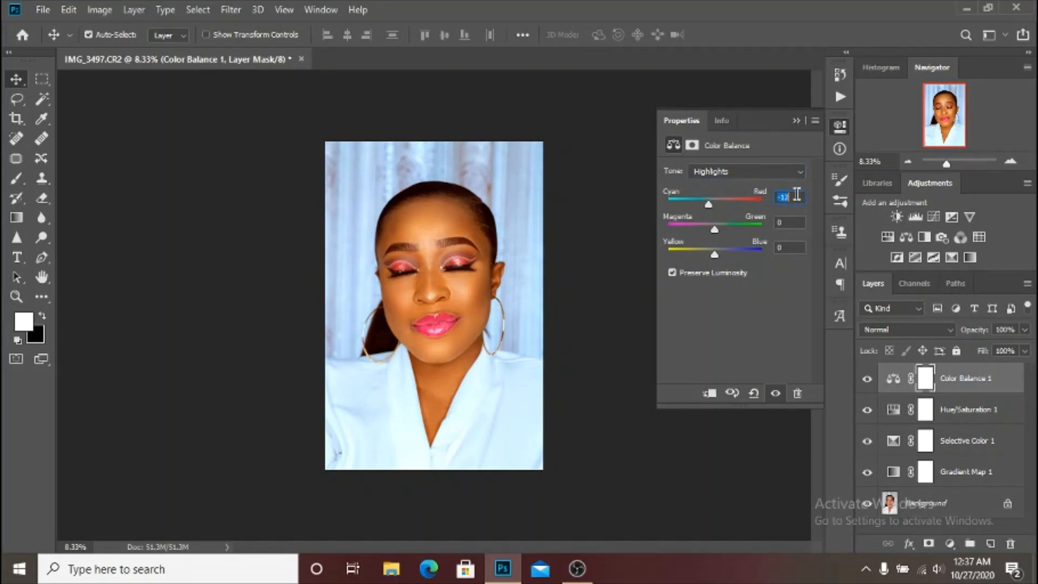
{"action": "key", "text": "Up"}
{"action": "key", "text": "Return"}
{"action": "left_click_drag", "start_coordinate": [718, 258], "coordinate": [708, 255]}
Try shifting the Highlights towards green by +24 and reset their magenta–green balance to 0
{"action": "mouse_move", "coordinate": [713, 232]}
{"action": "left_mouse_down"}
{"action": "mouse_move", "coordinate": [704, 231]}
{"action": "mouse_move", "coordinate": [736, 232]}
{"action": "mouse_move", "coordinate": [696, 224]}
{"action": "mouse_move", "coordinate": [738, 226]}
{"action": "mouse_move", "coordinate": [694, 225]}
{"action": "mouse_move", "coordinate": [741, 229]}
{"action": "mouse_move", "coordinate": [706, 229]}
{"action": "mouse_move", "coordinate": [737, 231]}
{"action": "mouse_move", "coordinate": [725, 231]}
{"action": "left_mouse_up"}
{"action": "left_click", "coordinate": [799, 222]}
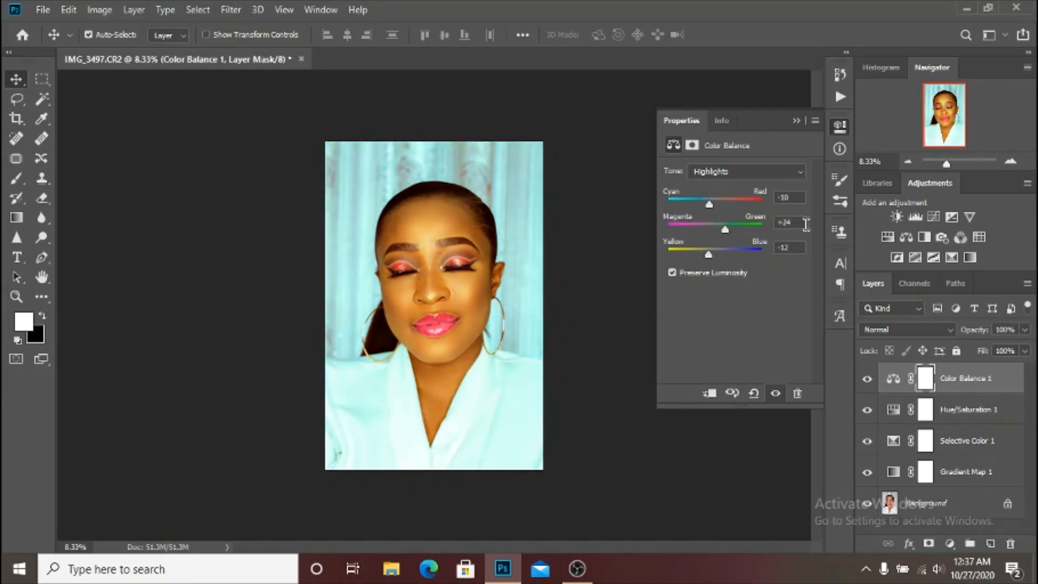
{"action": "double_click", "coordinate": [799, 221]}
{"action": "type", "text": "0"}
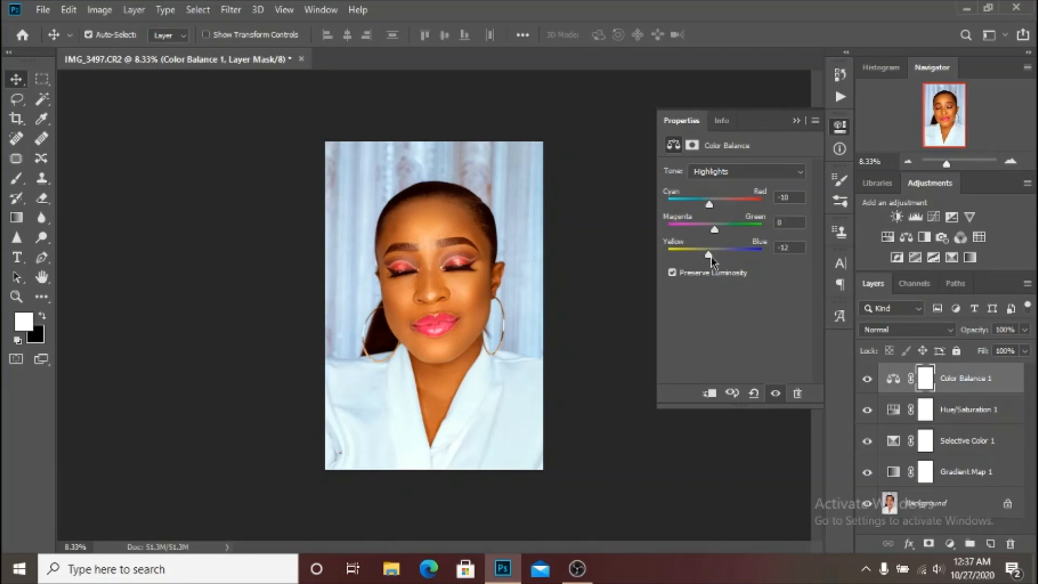
Shift the Color Balance Highlights slightly towards blue, and set the Midtones to +4 towards red and -5 towards yellow
{"action": "mouse_move", "coordinate": [711, 256]}
{"action": "left_mouse_down"}
{"action": "mouse_move", "coordinate": [697, 257]}
{"action": "mouse_move", "coordinate": [726, 262]}
{"action": "mouse_move", "coordinate": [702, 259]}
{"action": "mouse_move", "coordinate": [718, 258]}
{"action": "left_mouse_up"}
{"action": "left_click", "coordinate": [754, 172]}
{"action": "left_click", "coordinate": [729, 196]}
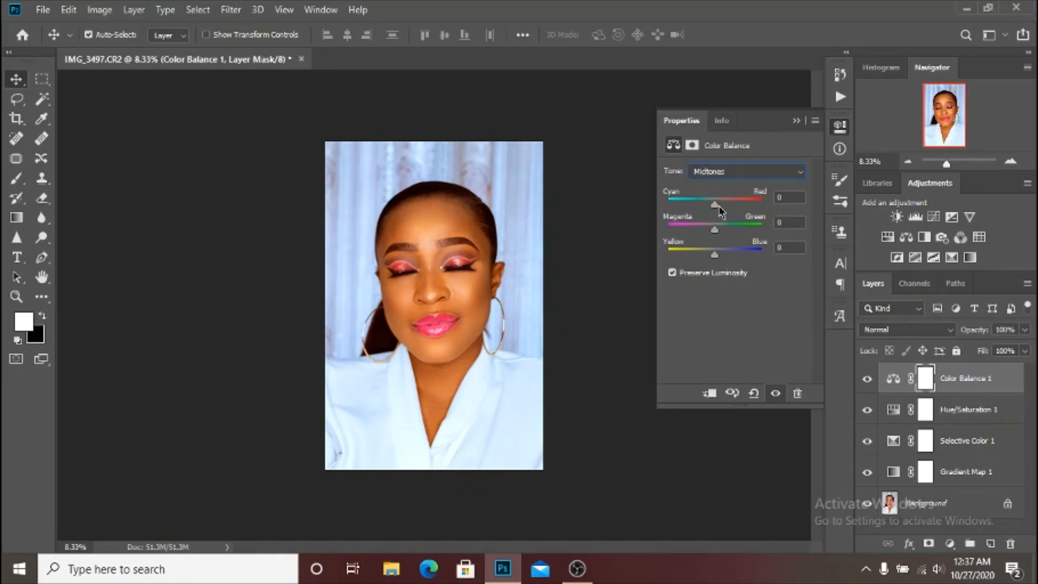
{"action": "mouse_move", "coordinate": [714, 204]}
{"action": "left_mouse_down"}
{"action": "mouse_move", "coordinate": [726, 205]}
{"action": "mouse_move", "coordinate": [717, 207]}
{"action": "left_mouse_up"}
{"action": "left_click_drag", "start_coordinate": [714, 254], "coordinate": [711, 254]}
{"action": "left_click", "coordinate": [800, 243]}
{"action": "key", "text": "Down"}
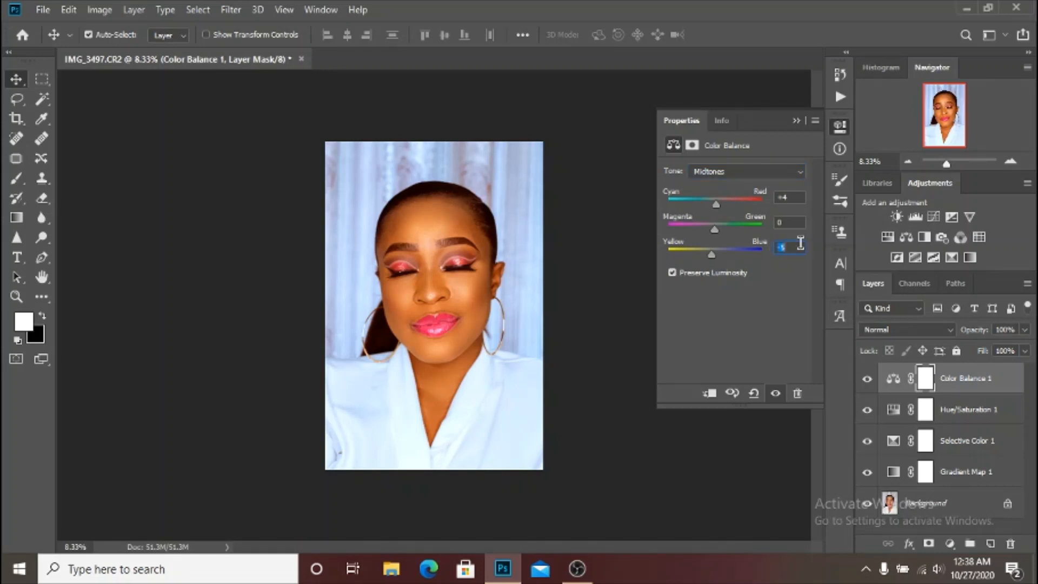
Compare the portrait with and without the Color Balance layer and lower that layer's opacity to 40%
{"action": "left_click", "coordinate": [868, 379]}
{"action": "left_click", "coordinate": [868, 378]}
{"action": "left_click", "coordinate": [868, 379]}
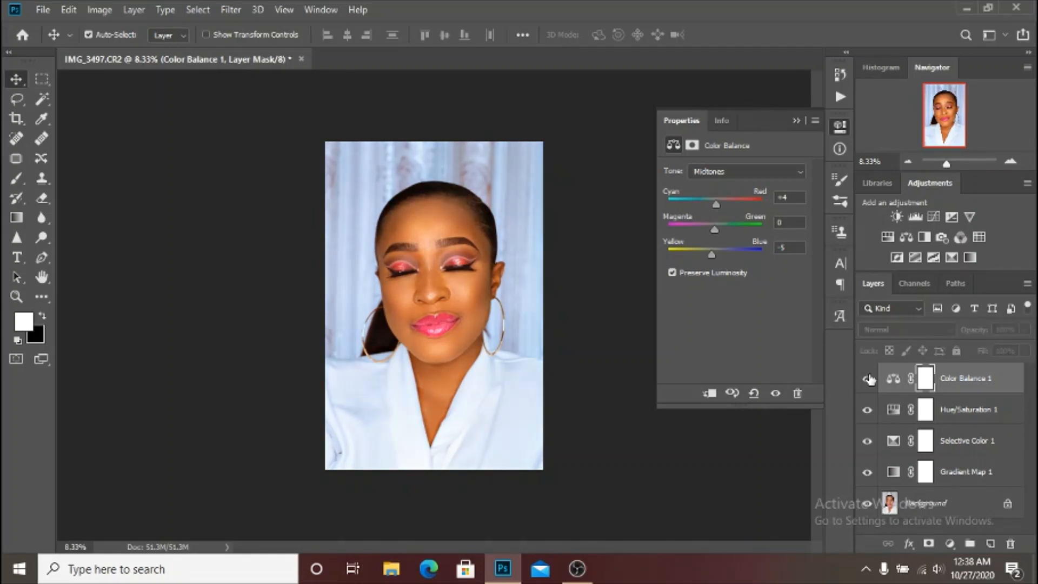
{"action": "left_click", "coordinate": [867, 379]}
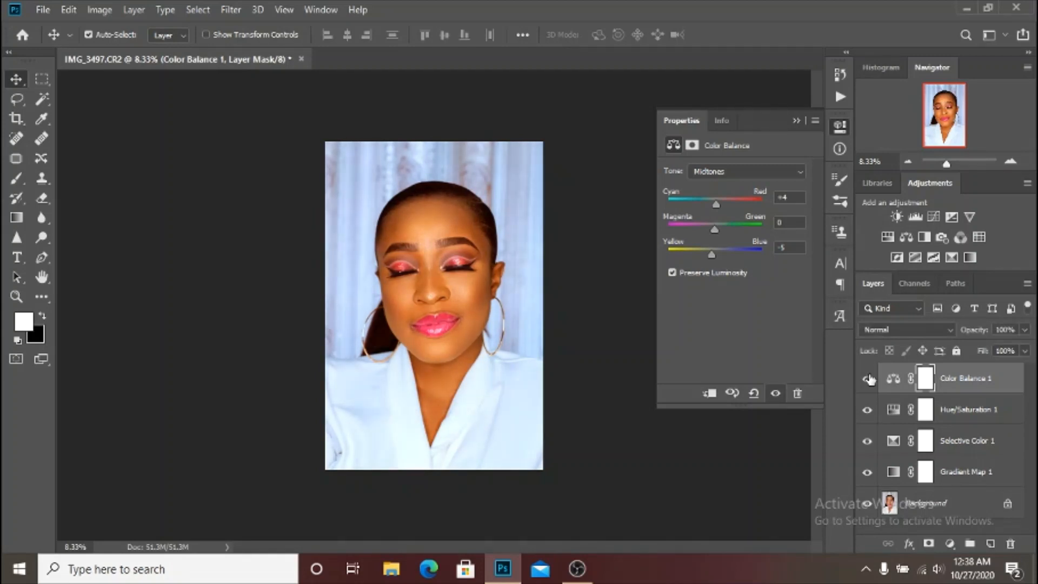
{"action": "left_click", "coordinate": [795, 122]}
{"action": "key", "text": "ctrl+plus"}
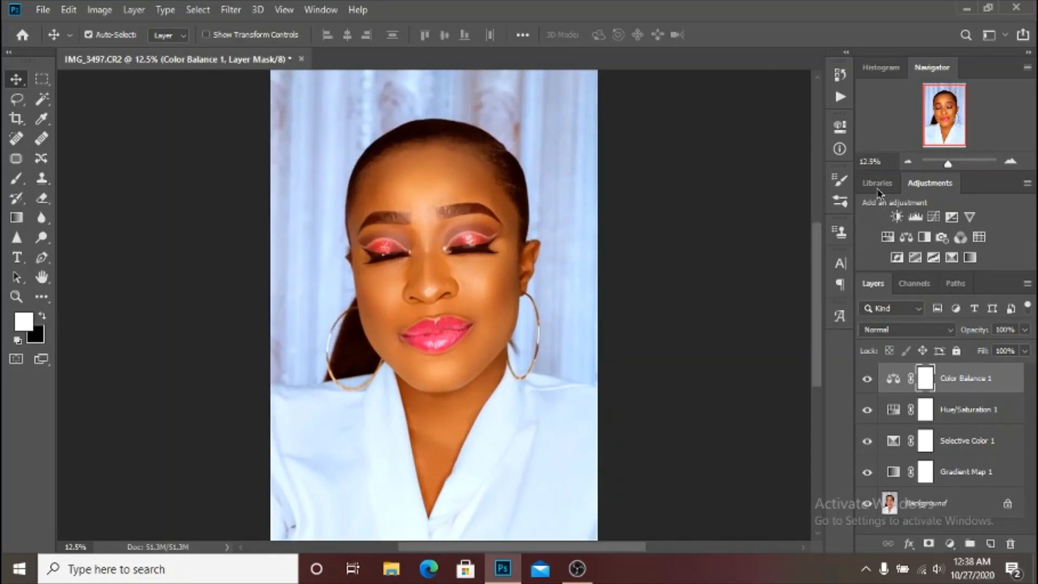
{"action": "left_click", "coordinate": [974, 335]}
{"action": "left_click_drag", "start_coordinate": [973, 336], "coordinate": [973, 336]}
{"action": "key", "text": "Return"}
{"action": "left_click", "coordinate": [868, 381]}
{"action": "left_click", "coordinate": [868, 381]}
Group the Color Balance, Hue/Saturation, Selective Color and Gradient Map layers and name the group "color grade"
{"action": "left_click", "coordinate": [990, 423], "text": "ctrl"}
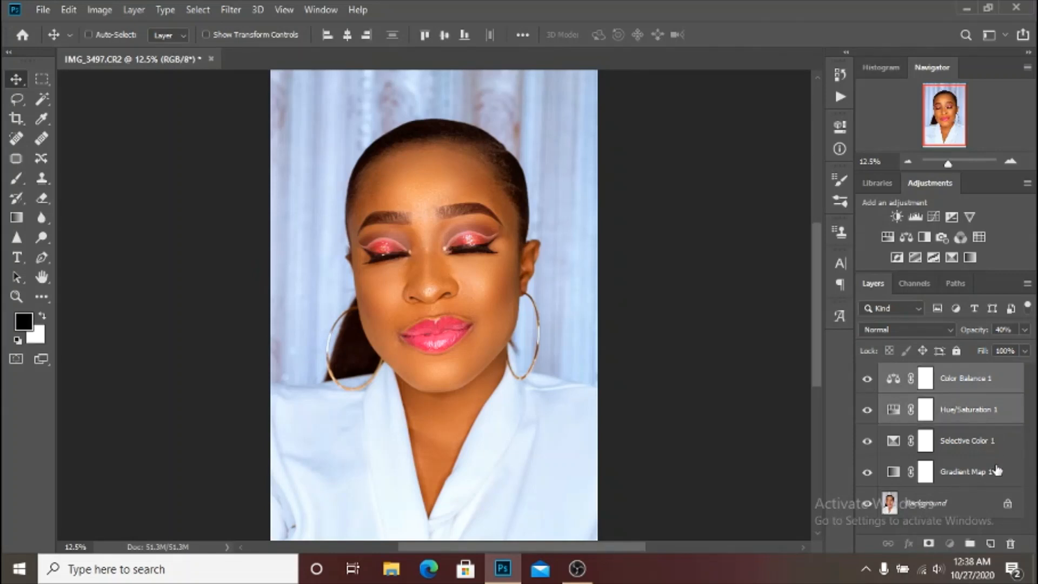
{"action": "left_click", "coordinate": [993, 438], "text": "ctrl"}
{"action": "left_click", "coordinate": [996, 481], "text": "ctrl"}
{"action": "key", "text": "ctrl+g"}
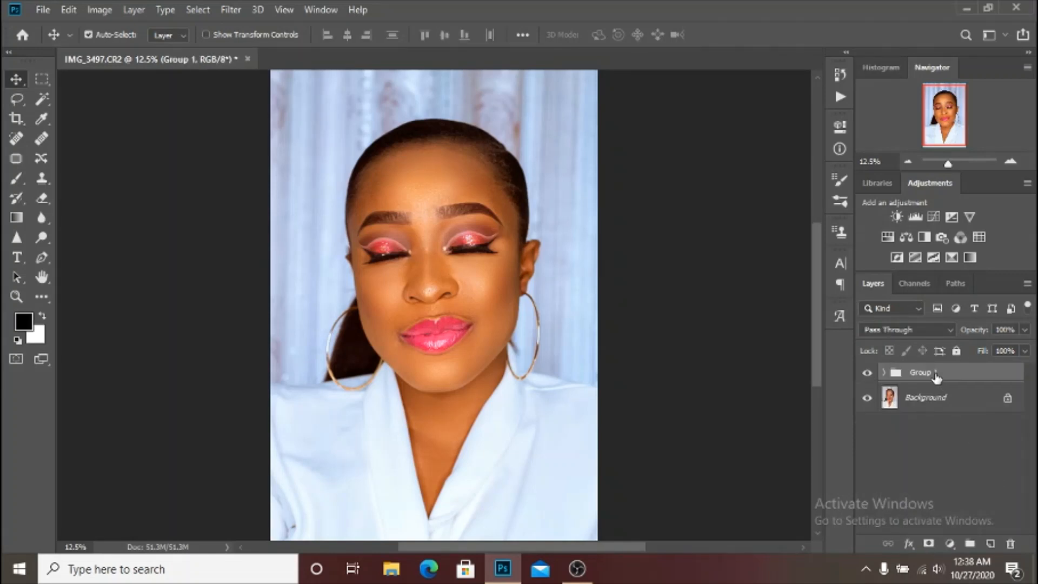
{"action": "double_click", "coordinate": [935, 372]}
{"action": "type", "text": "color grade"}
{"action": "key", "text": "Return"}
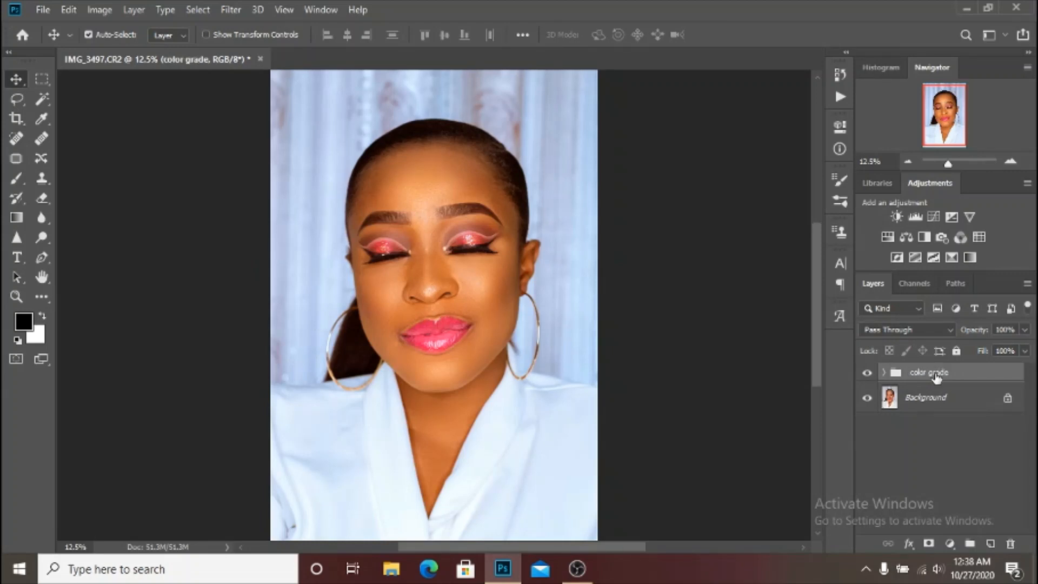
Compare the portrait before and after the color grade by toggling the group's visibility, and examine the face up close
{"action": "key", "text": "ctrl+minus"}
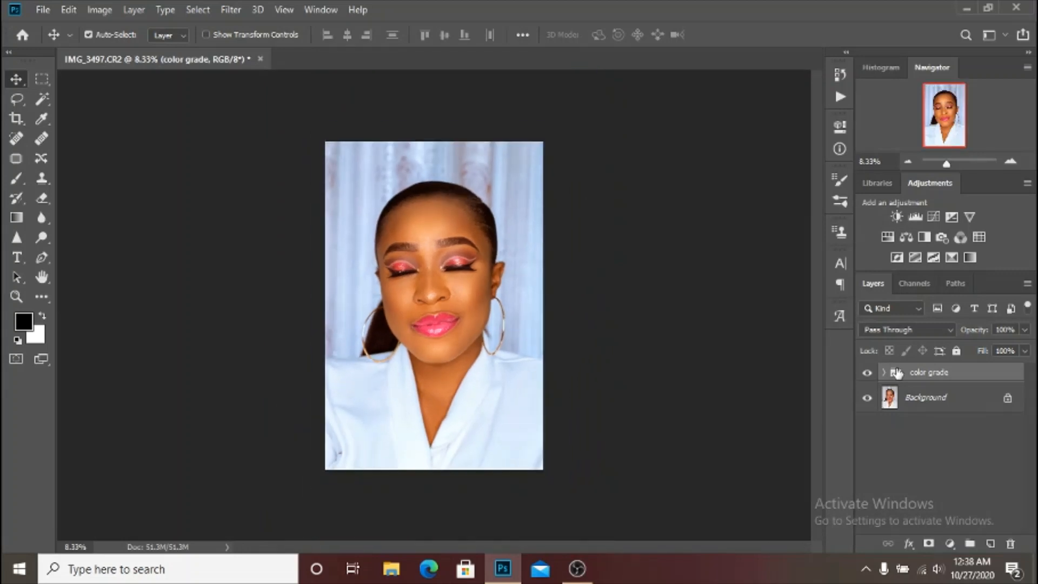
{"action": "left_click", "coordinate": [866, 372]}
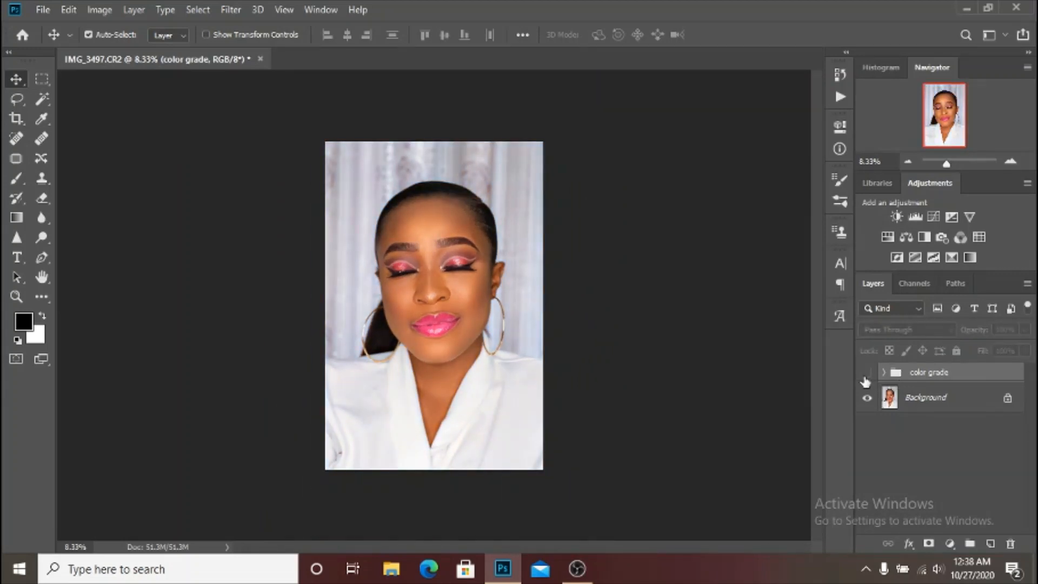
{"action": "left_click", "coordinate": [865, 381]}
{"action": "left_click", "coordinate": [865, 382]}
{"action": "key", "text": "ctrl+plus"}
{"action": "left_click", "coordinate": [866, 382]}
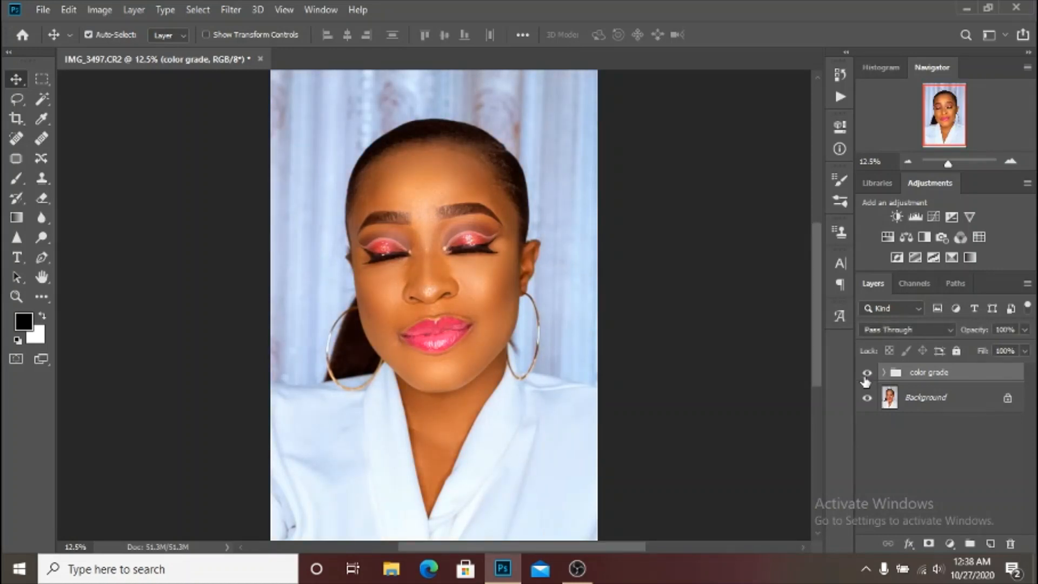
{"action": "key", "text": "ctrl+plus"}
{"action": "key", "text": "ctrl+plus"}
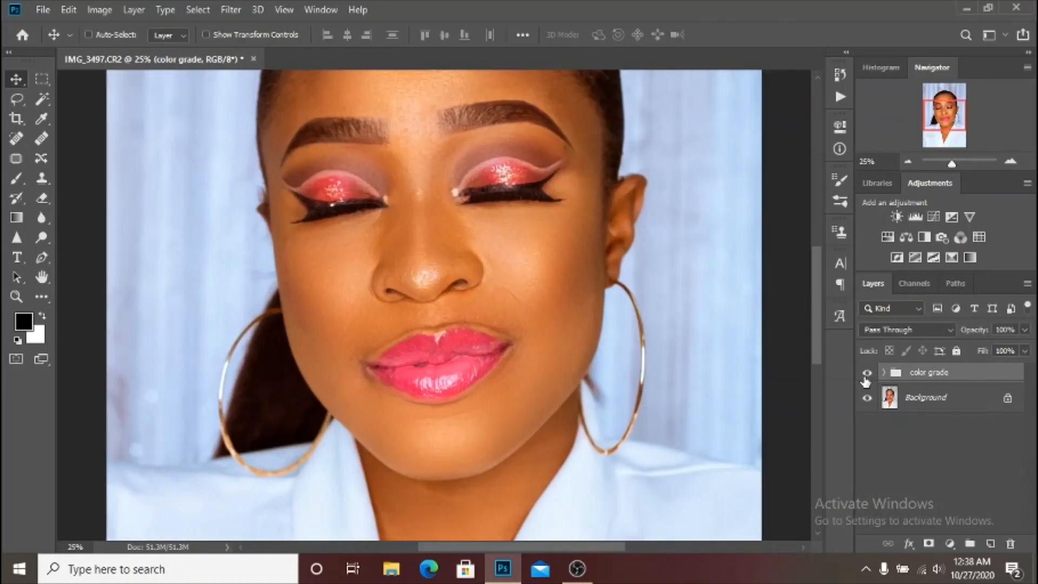
{"action": "key", "text": "ctrl+minus"}
{"action": "key", "text": "ctrl+minus"}
{"action": "key", "text": "ctrl+minus"}
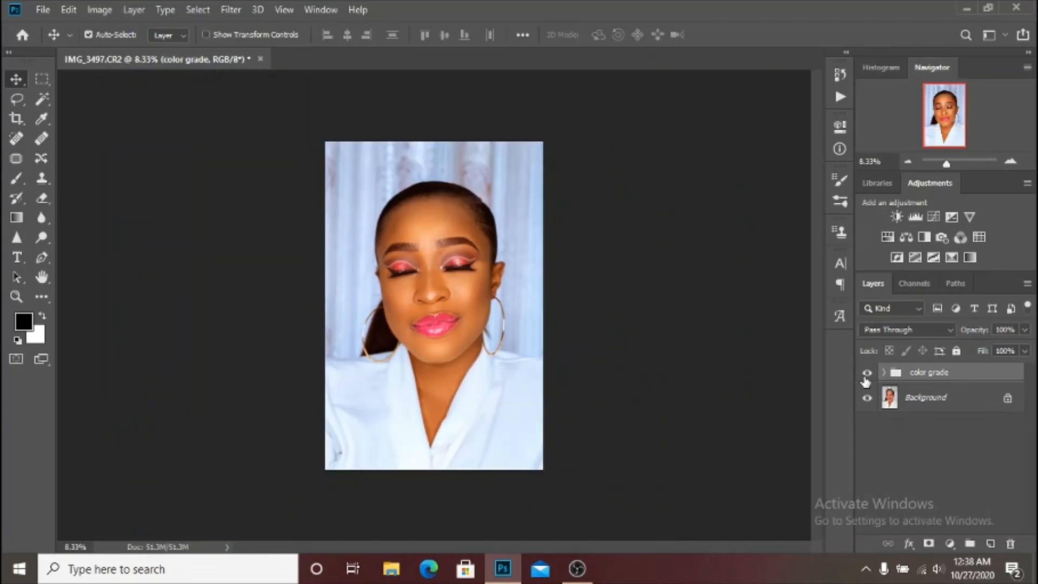
{"action": "left_click", "coordinate": [865, 378]}
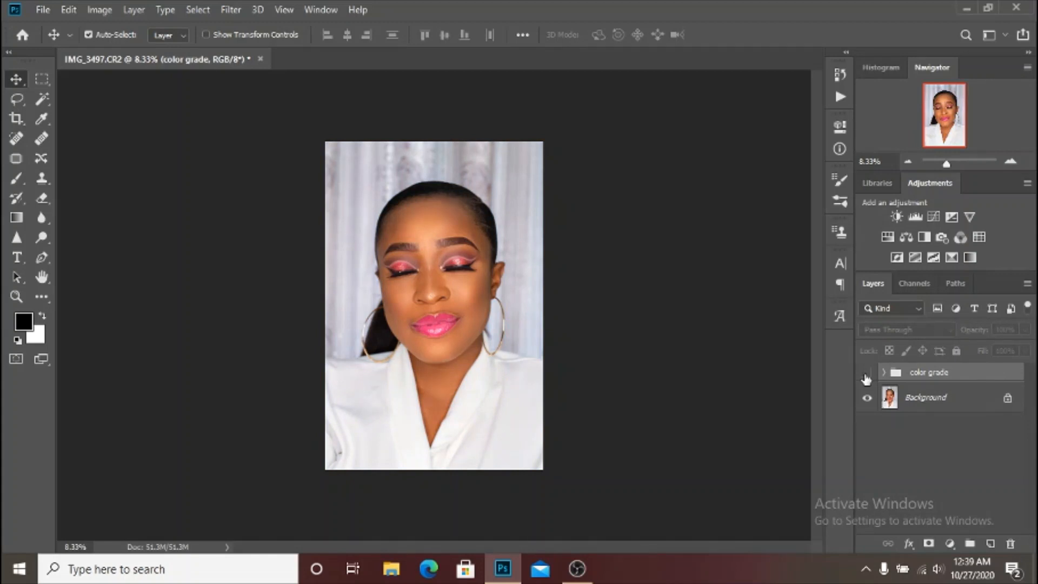
{"action": "left_click", "coordinate": [866, 378]}
{"action": "left_click", "coordinate": [866, 379]}
{"action": "left_click", "coordinate": [866, 378]}
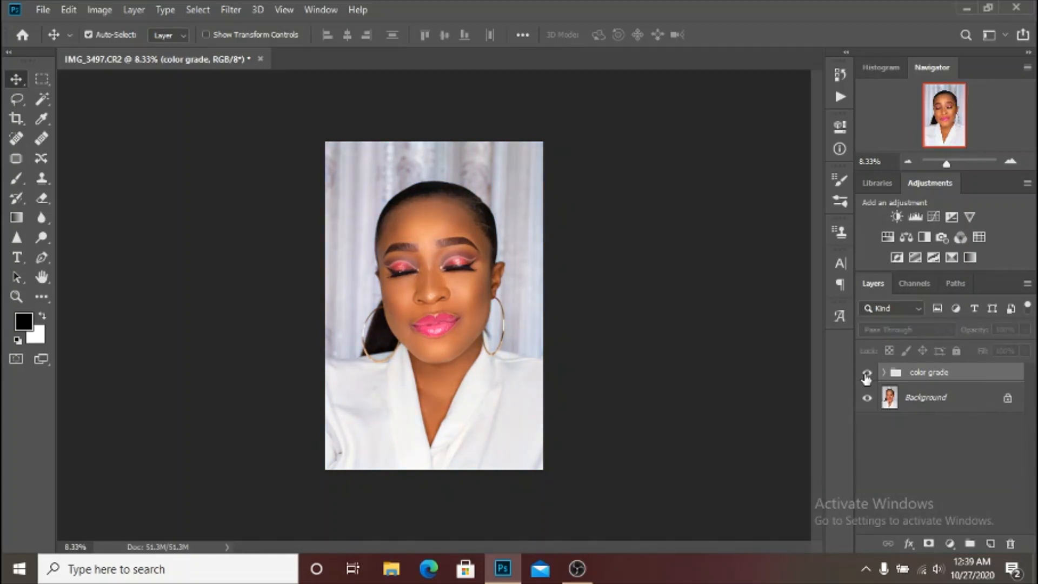